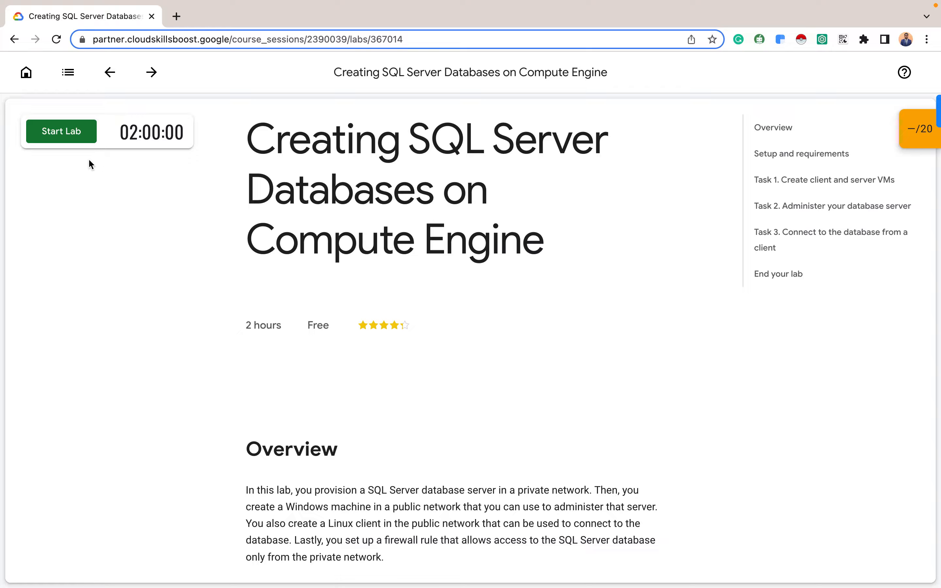
Start the two-hour lab, open the console link in an incognito window, and copy the lab password.
{"action": "left_click", "coordinate": [66, 141]}
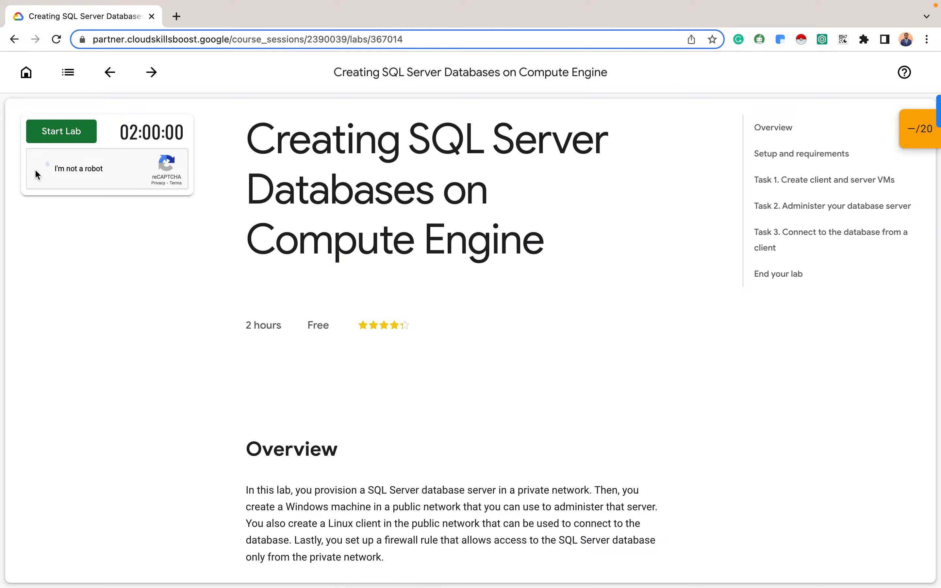
{"action": "left_click", "coordinate": [35, 170]}
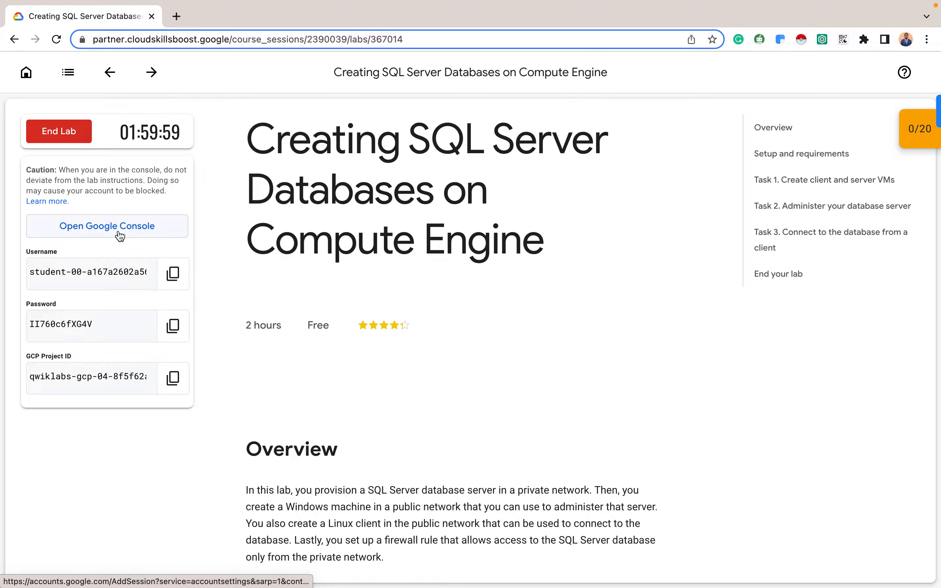
{"action": "right_click", "coordinate": [120, 235]}
{"action": "left_click", "coordinate": [226, 267]}
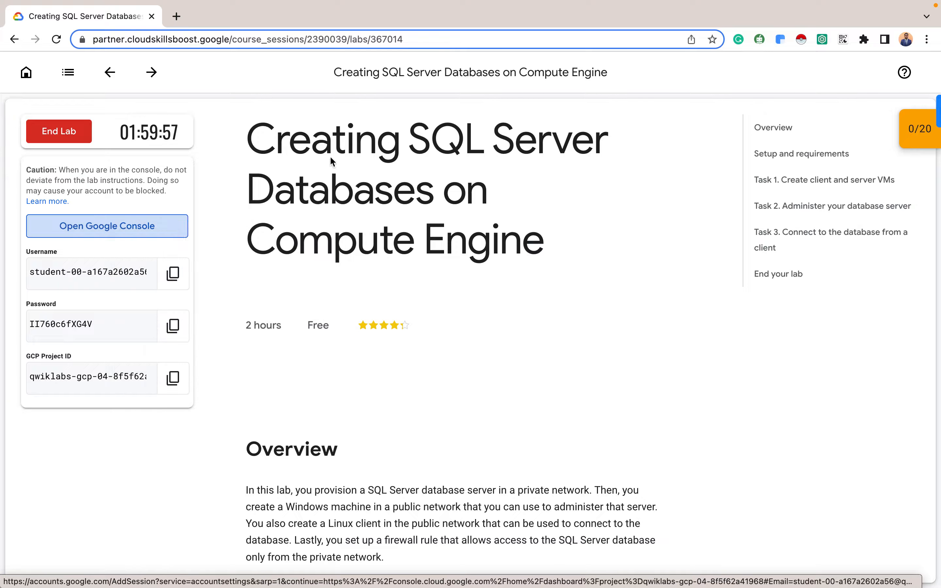
{"action": "key", "text": "ctrl+Left"}
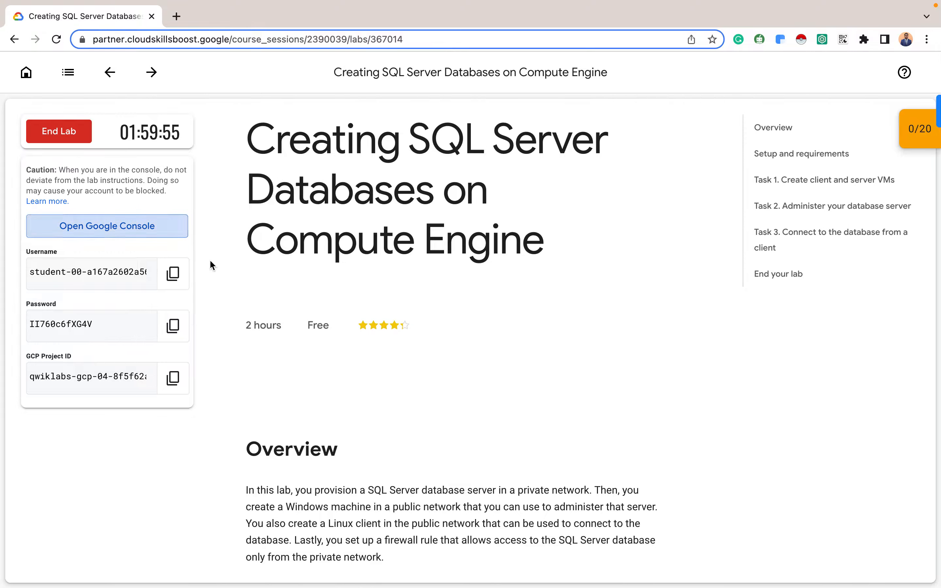
{"action": "left_click", "coordinate": [173, 325]}
Sign in with the lab account email and the pasted lab password to reach the project dashboard.
{"action": "key", "text": "ctrl+Right"}
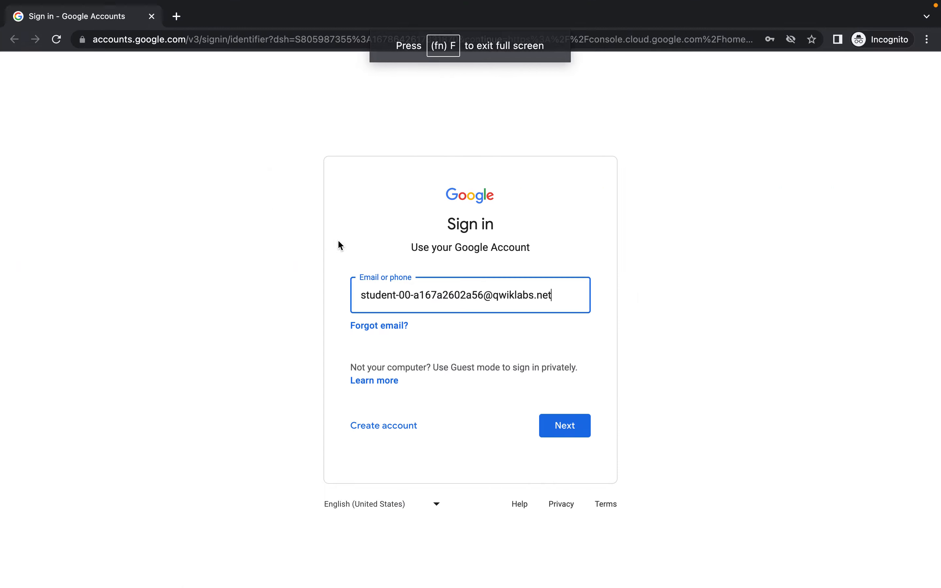
{"action": "left_click", "coordinate": [565, 426]}
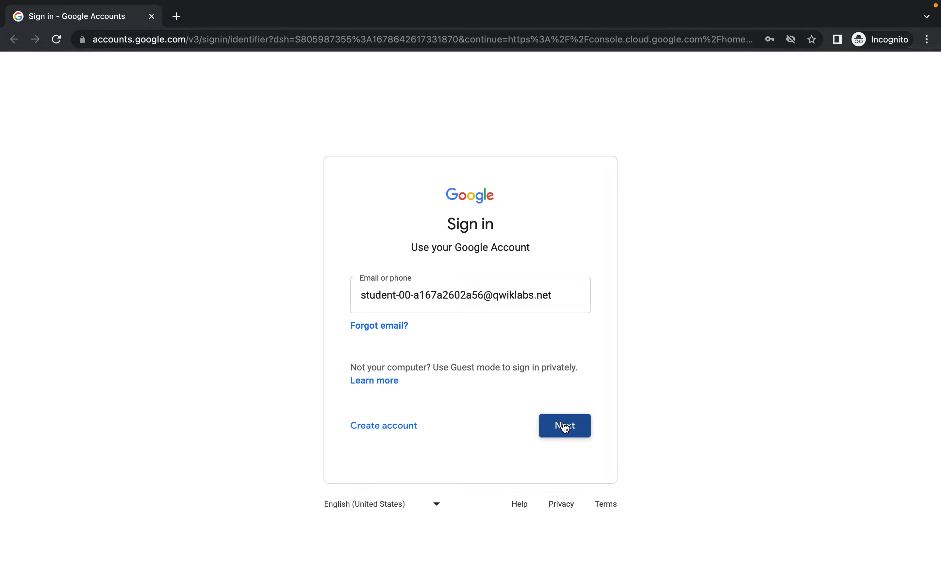
{"action": "left_click", "coordinate": [431, 317]}
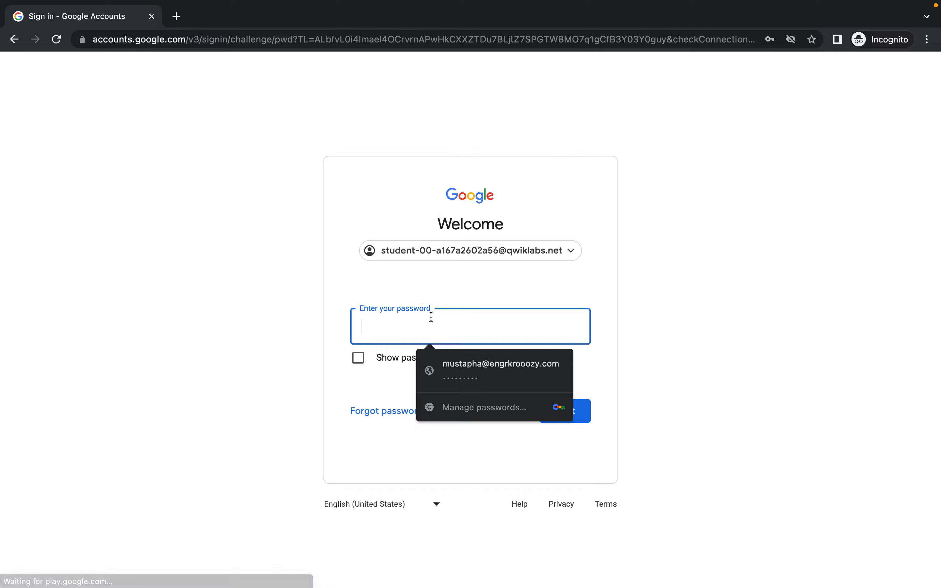
{"action": "key", "text": "super+v"}
{"action": "left_click", "coordinate": [568, 410]}
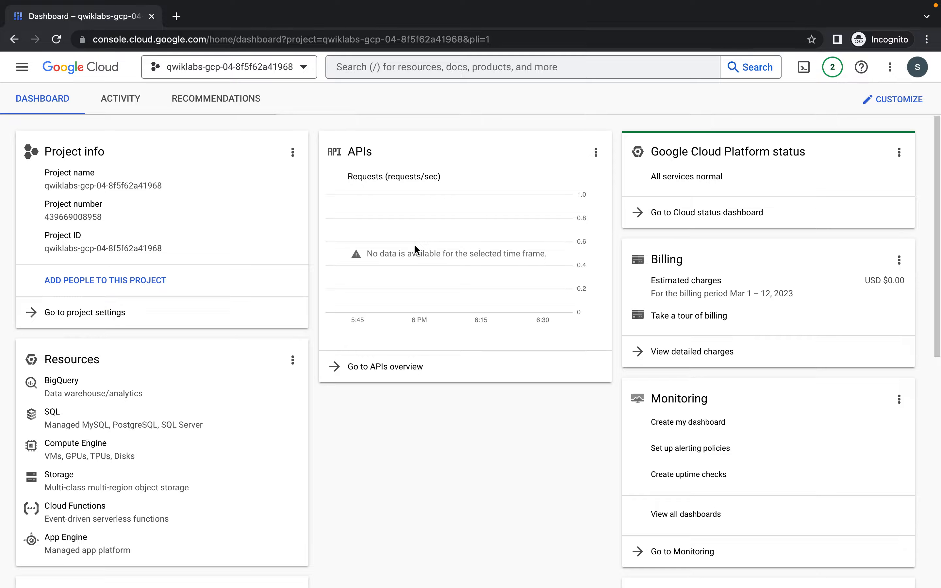
Activate Cloud Shell, enlarge its panel, and launch the Cloud Shell Editor.
{"action": "left_click", "coordinate": [803, 67]}
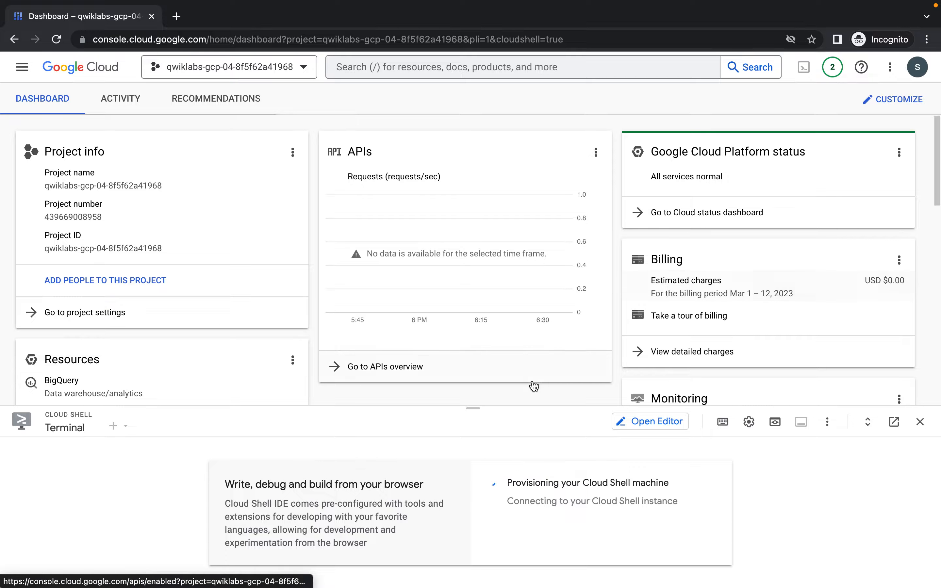
{"action": "left_click_drag", "start_coordinate": [473, 408], "coordinate": [482, 282]}
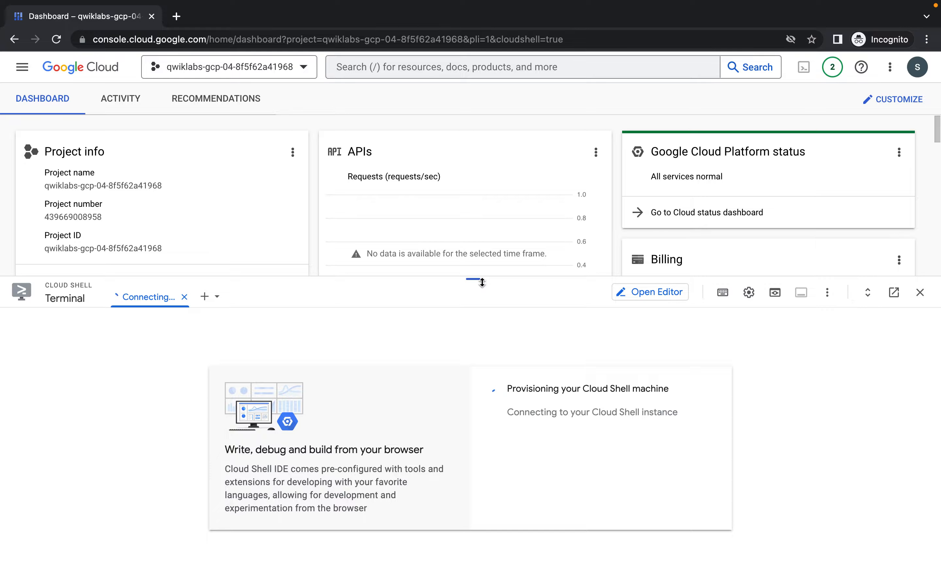
{"action": "left_click", "coordinate": [658, 292]}
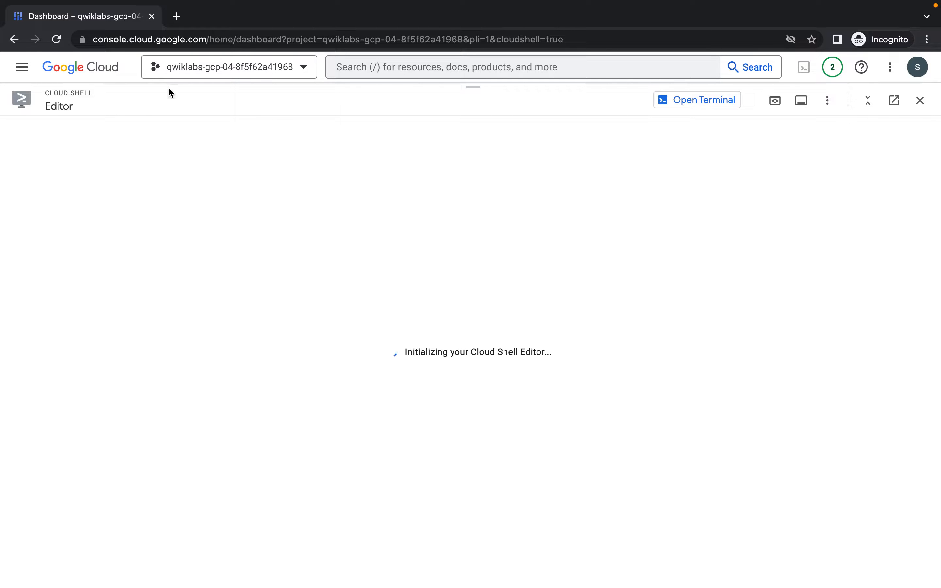
Duplicate the console tab and set up an enlarged Cloud Shell terminal there, dismissing the recovered-terminal notice.
{"action": "right_click", "coordinate": [96, 23]}
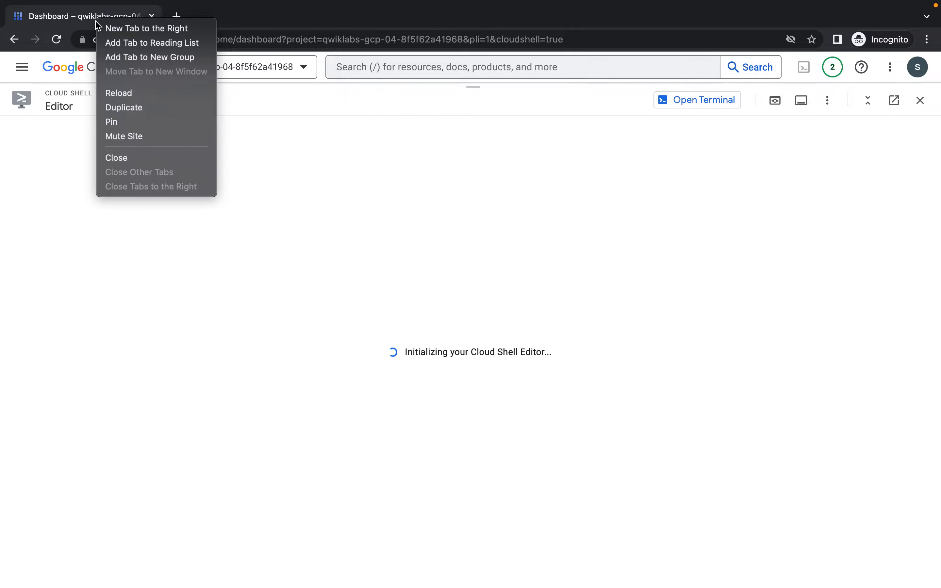
{"action": "left_click", "coordinate": [157, 109]}
{"action": "left_click", "coordinate": [79, 18]}
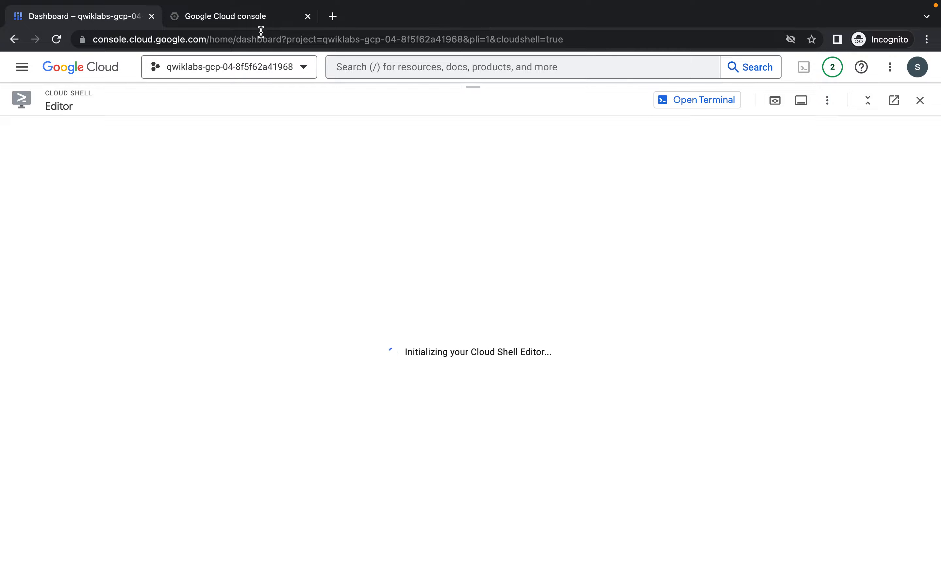
{"action": "left_click", "coordinate": [243, 20]}
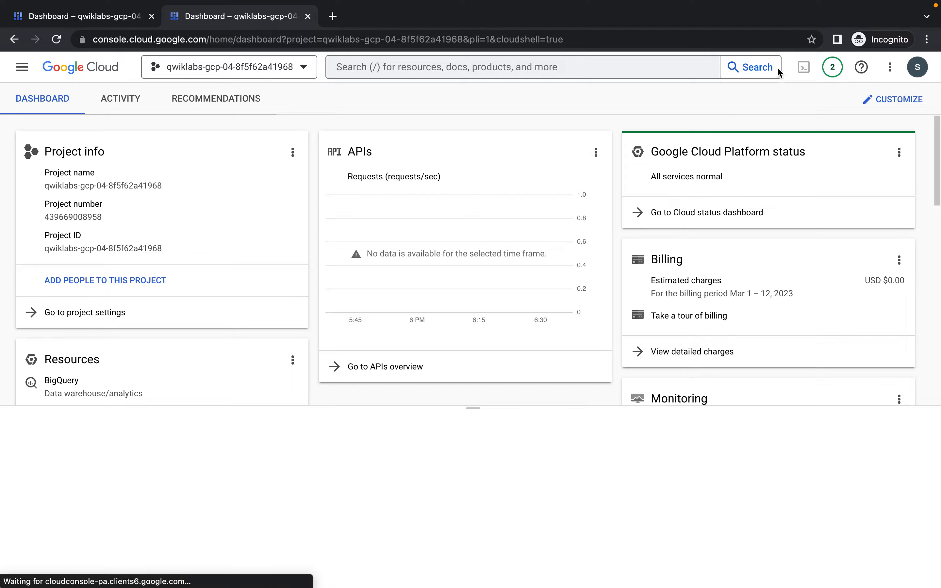
{"action": "left_click_drag", "start_coordinate": [473, 411], "coordinate": [473, 272]}
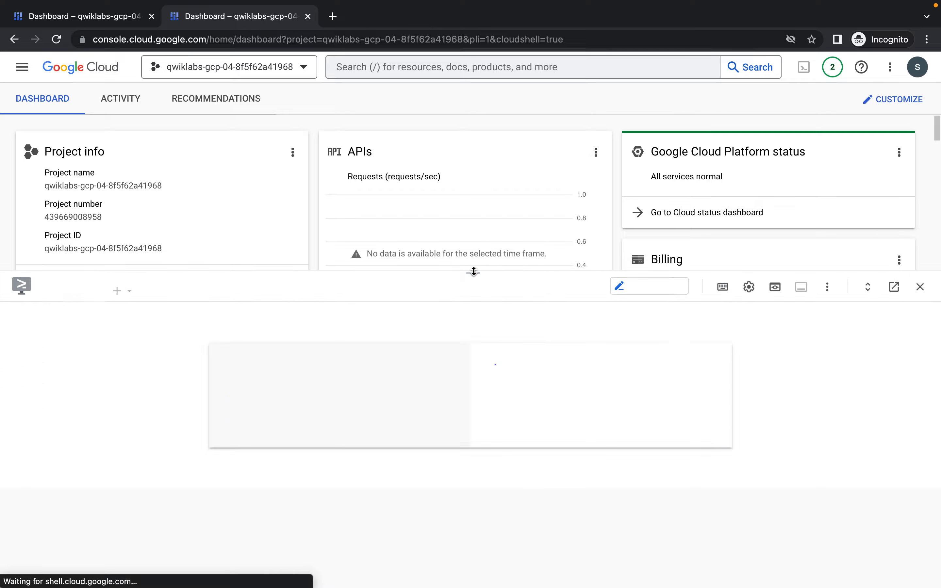
{"action": "left_click", "coordinate": [98, 17]}
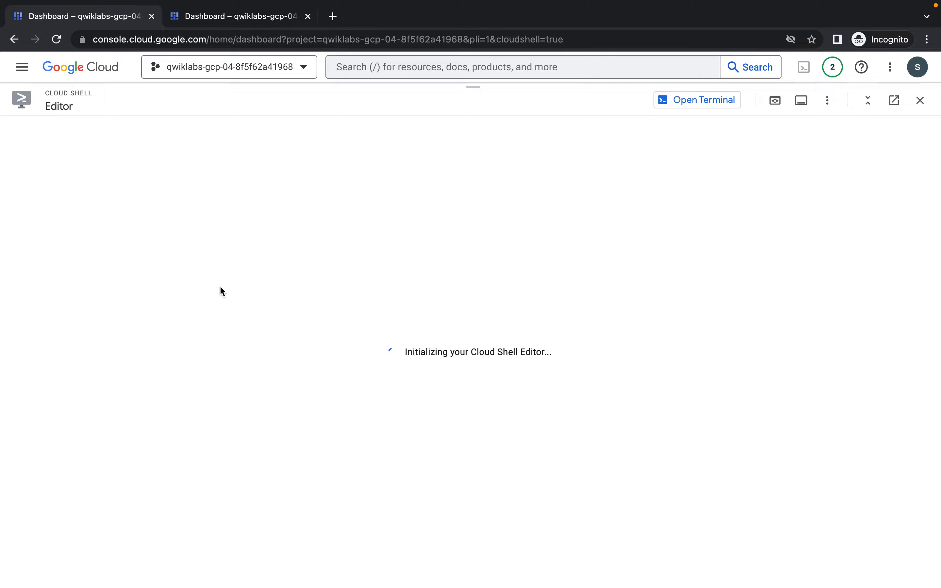
{"action": "left_click", "coordinate": [237, 15]}
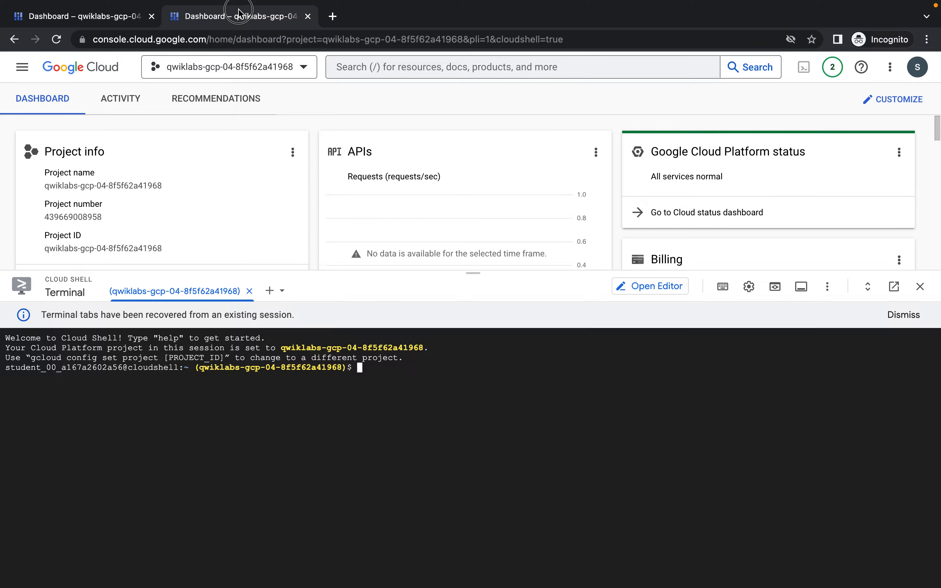
{"action": "left_click", "coordinate": [902, 314]}
Scroll the lab instructions to Task 1 step 6 and copy the training-data-analyst git clone command.
{"action": "key", "text": "ctrl+Left"}
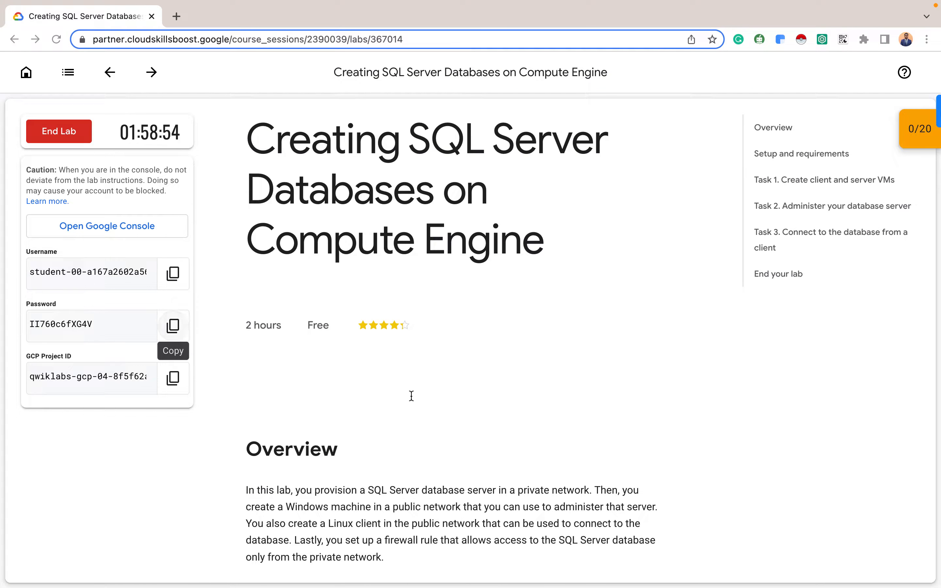
{"action": "scroll", "coordinate": [410, 394], "scroll_direction": "down", "scroll_amount": 12}
{"action": "scroll", "coordinate": [413, 401], "scroll_direction": "down", "scroll_amount": 12}
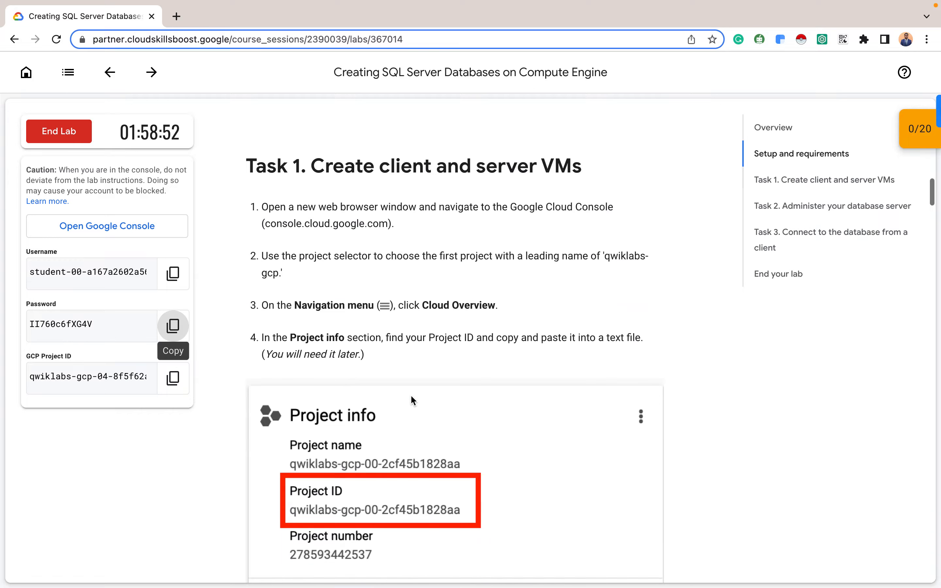
{"action": "scroll", "coordinate": [412, 396], "scroll_direction": "up", "scroll_amount": 4}
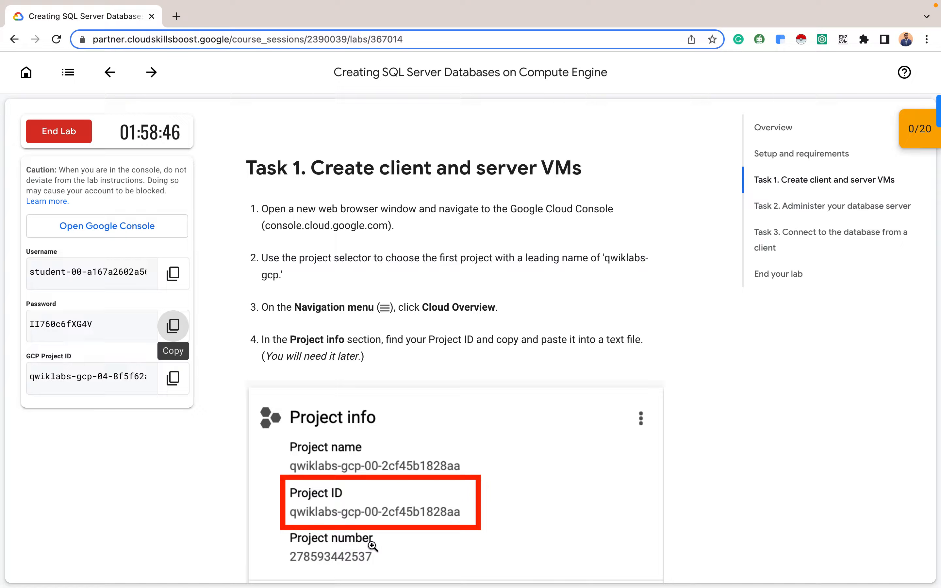
{"action": "scroll", "coordinate": [392, 512], "scroll_direction": "down", "scroll_amount": 10}
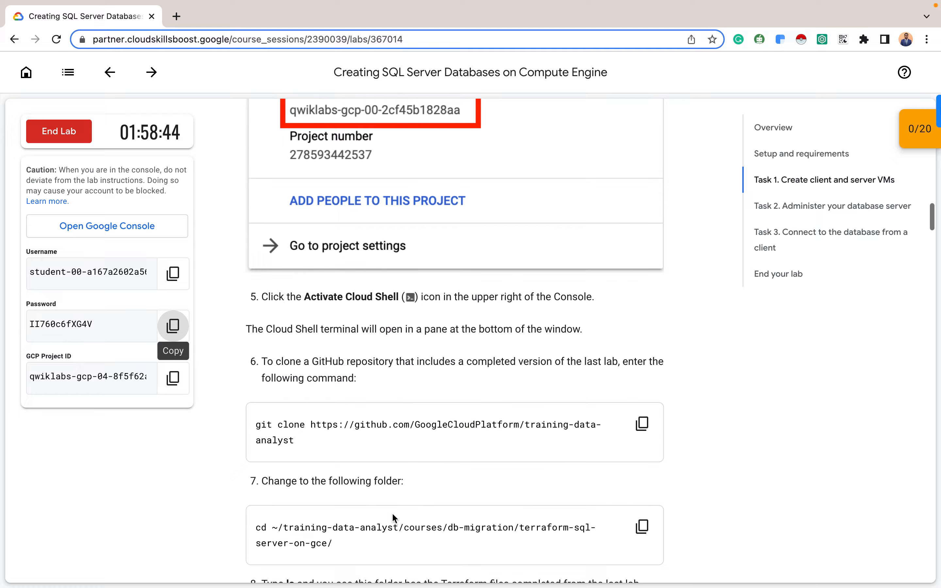
{"action": "scroll", "coordinate": [392, 513], "scroll_direction": "down", "scroll_amount": 2}
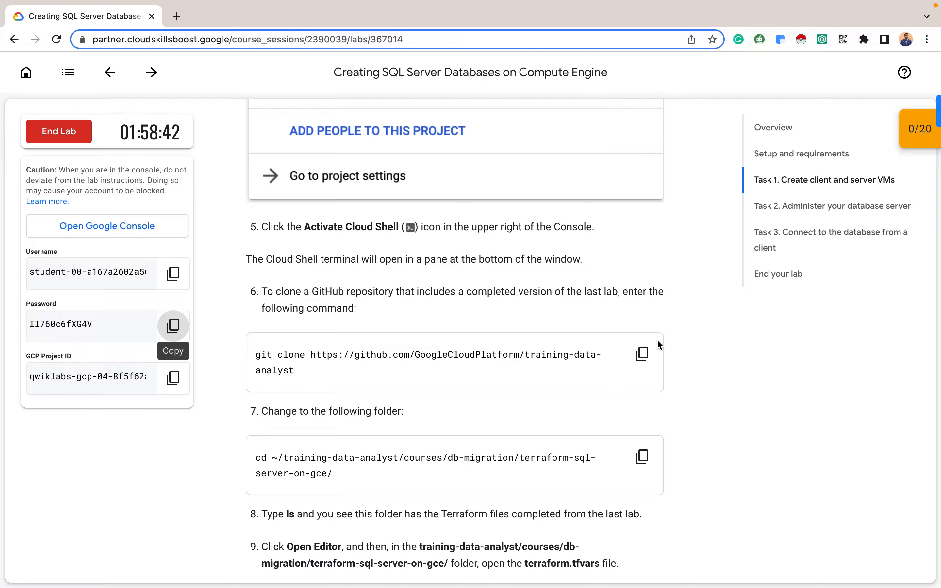
{"action": "left_click", "coordinate": [646, 354]}
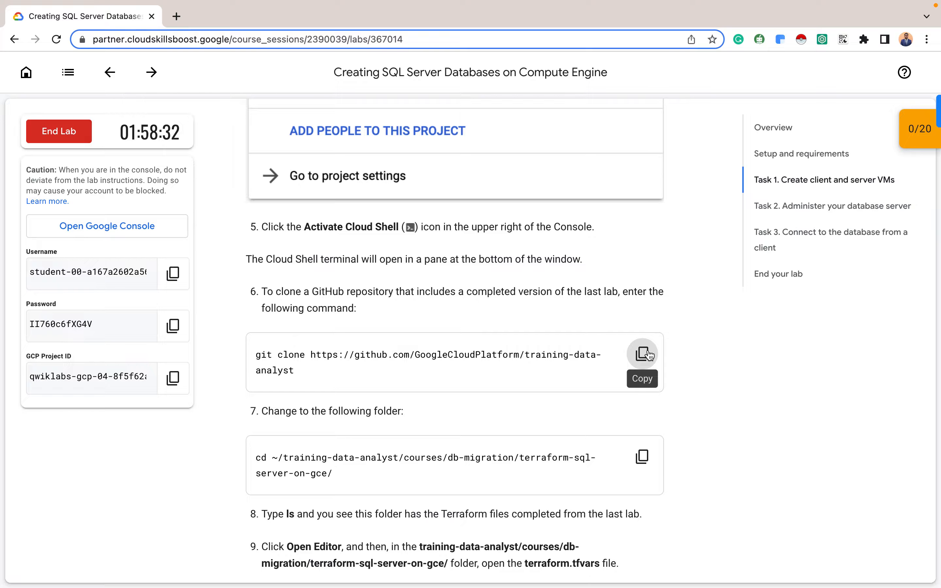
{"action": "left_click", "coordinate": [647, 354]}
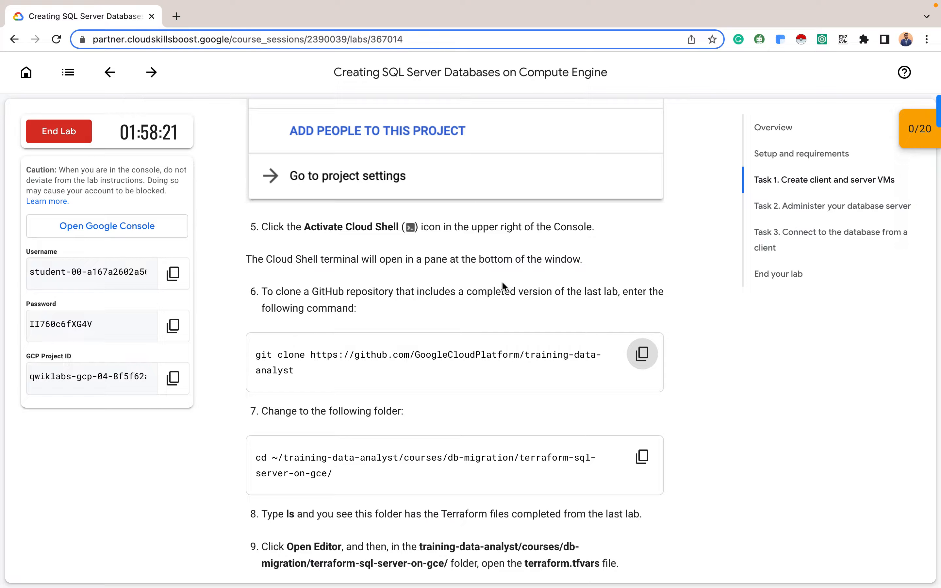
{"action": "key", "text": "ctrl+Right"}
Paste and run the git clone command in the Cloud Shell terminal until all 12801 files are cloned.
{"action": "left_click", "coordinate": [387, 340]}
{"action": "key", "text": "super+v"}
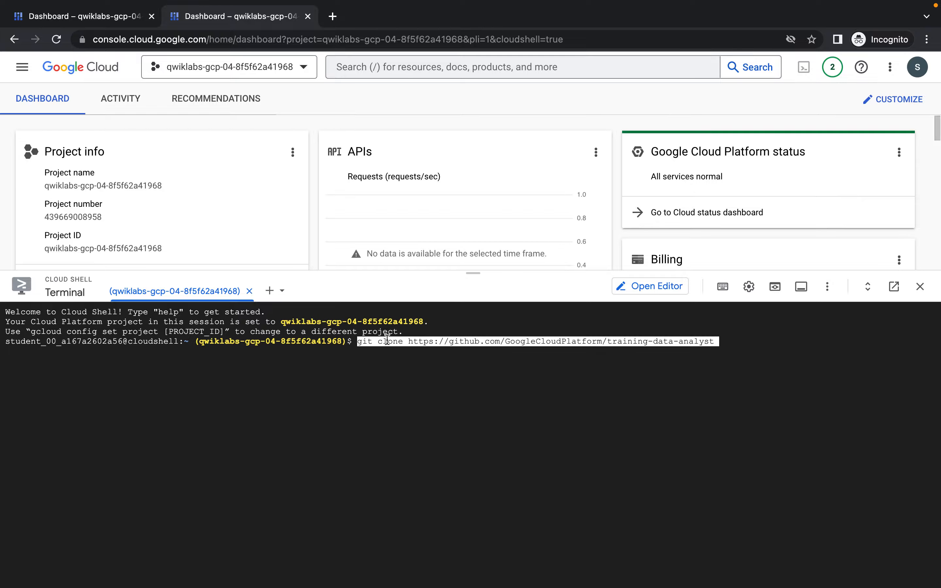
{"action": "key", "text": "Return"}
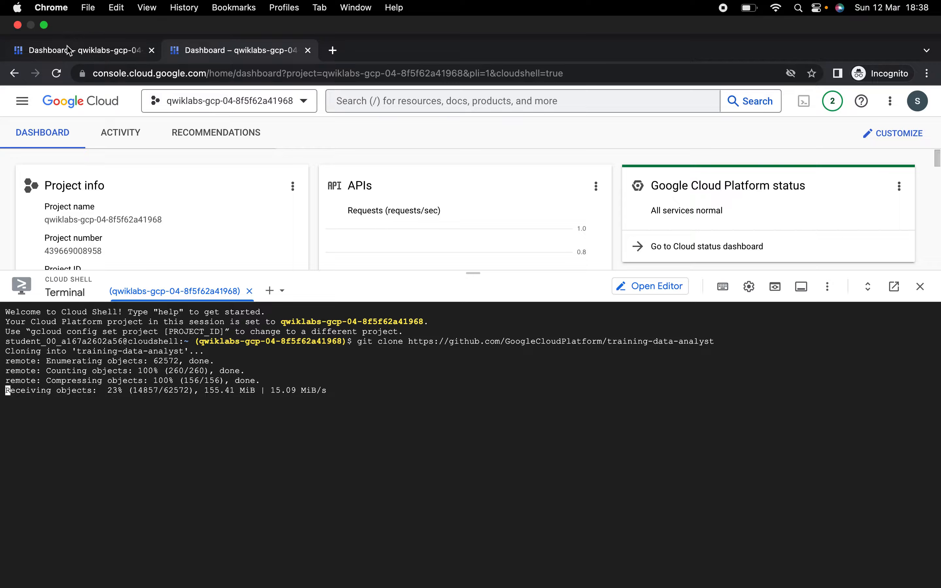
{"action": "left_click", "coordinate": [67, 50]}
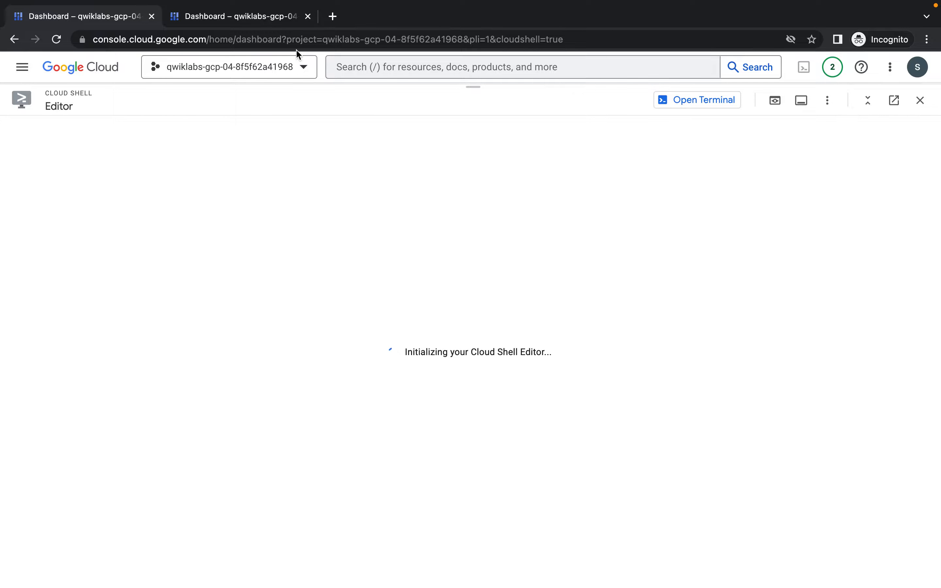
{"action": "left_click", "coordinate": [262, 16]}
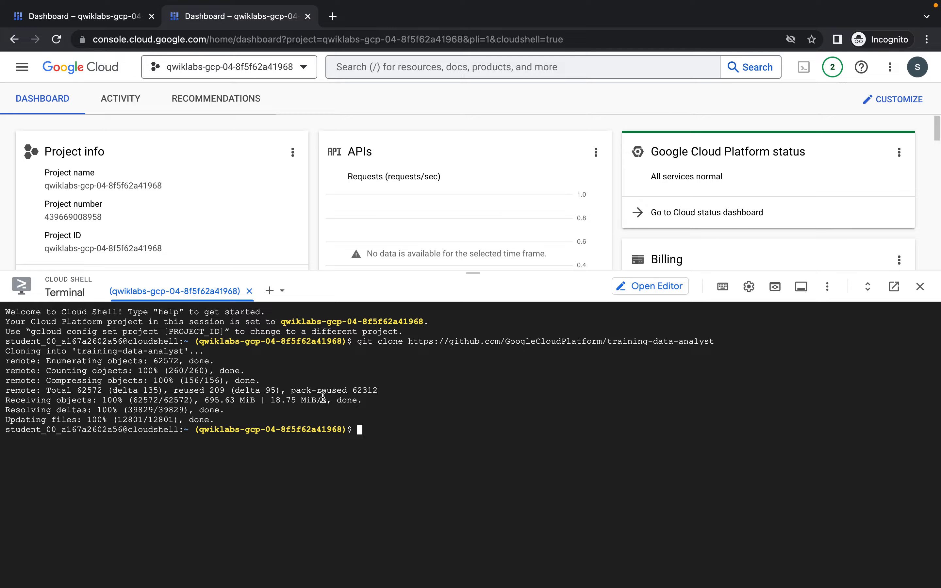
{"action": "key", "text": "ctrl+Left"}
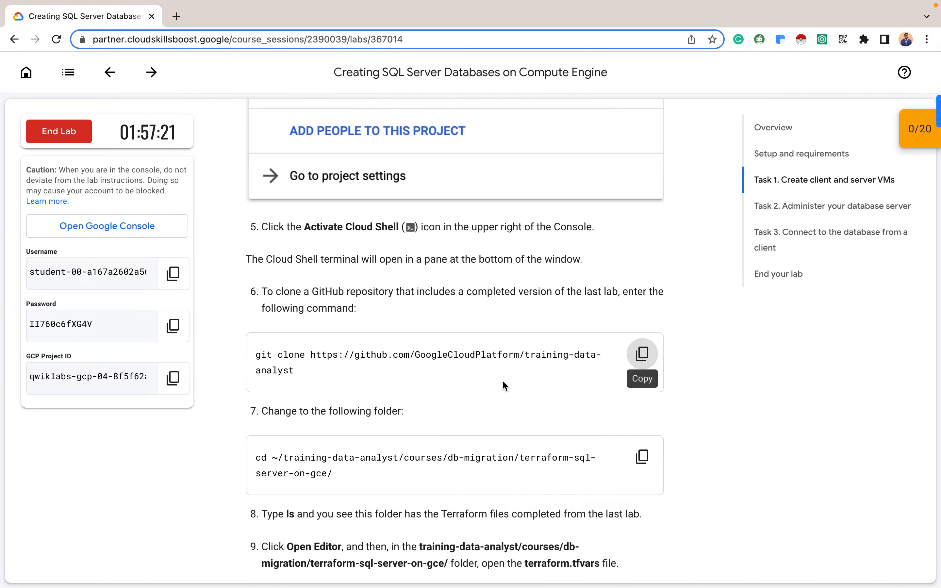
Copy the lab's cd command and run it in Cloud Shell to enter the terraform-sql-server-on-gce folder.
{"action": "left_click", "coordinate": [643, 457]}
{"action": "key", "text": "ctrl+Right"}
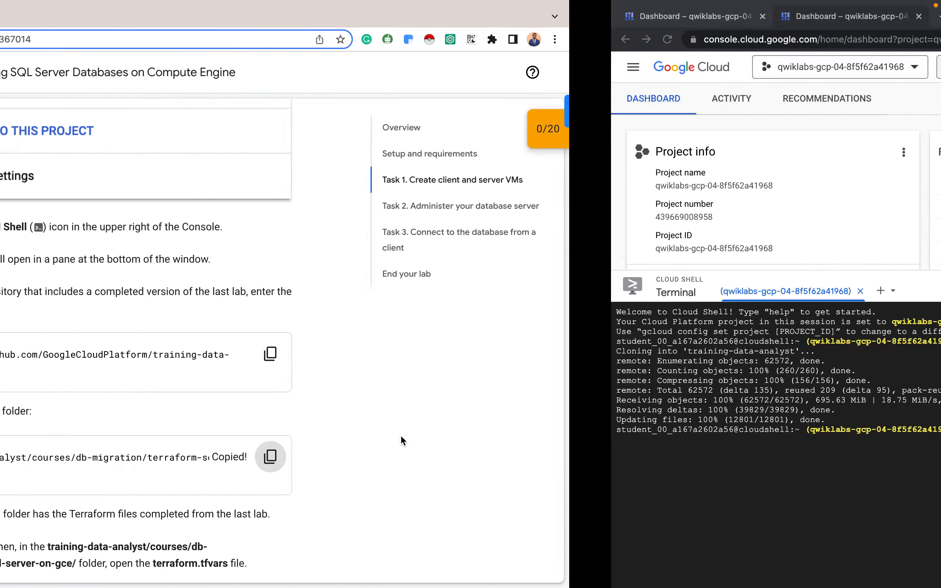
{"action": "key", "text": "super+v"}
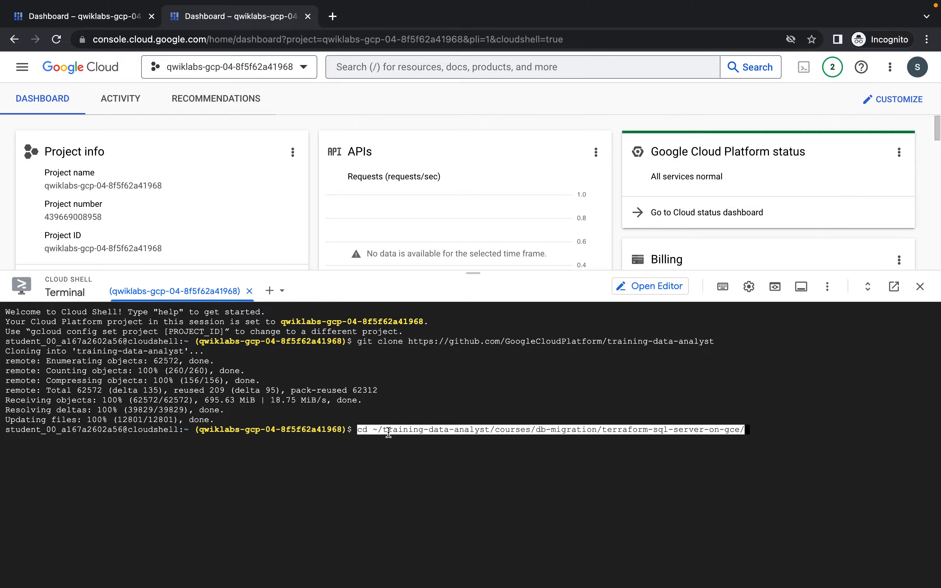
{"action": "key", "text": "Right"}
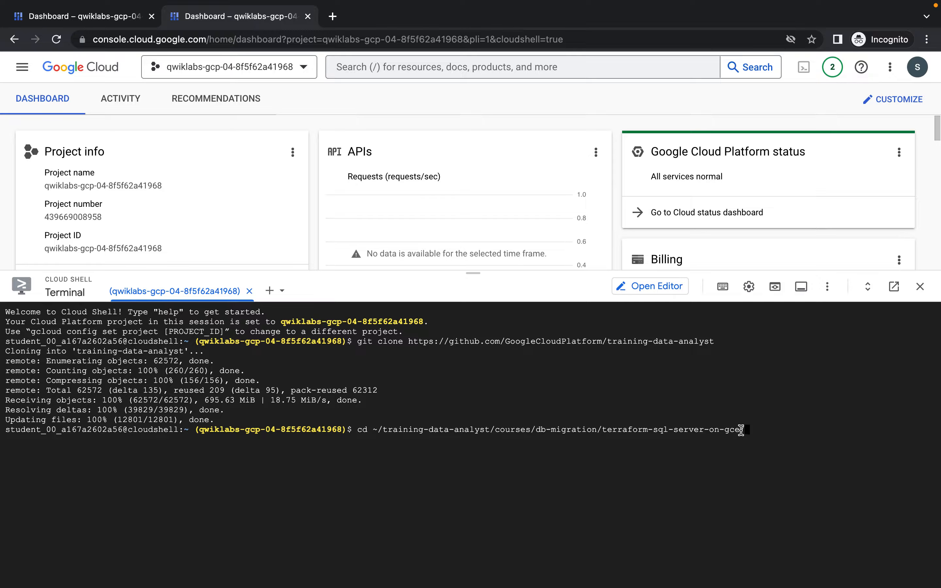
{"action": "key", "text": "Return"}
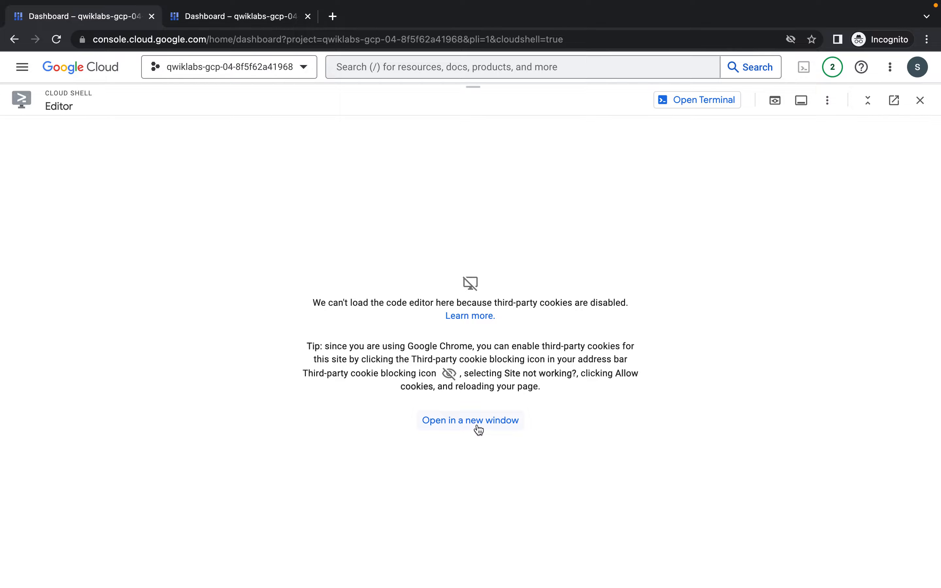
Launch the Cloud Shell Editor in a separate 'Theia for Cloud Shell' browser tab.
{"action": "left_click", "coordinate": [489, 427]}
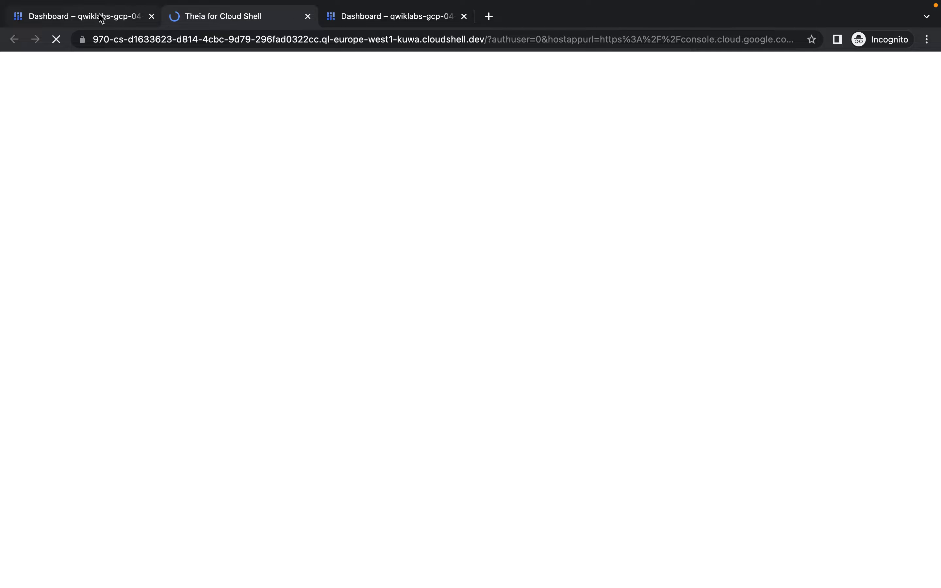
{"action": "left_click", "coordinate": [98, 16]}
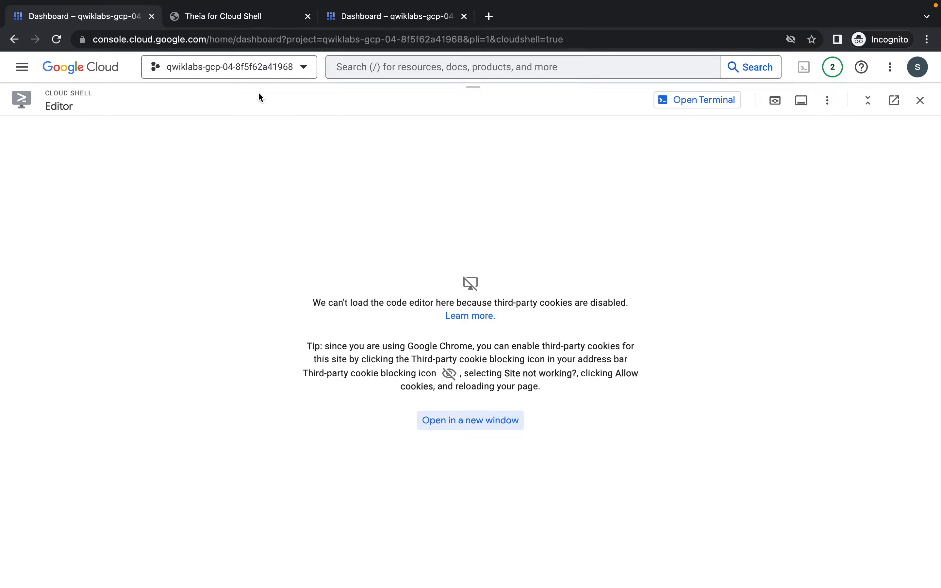
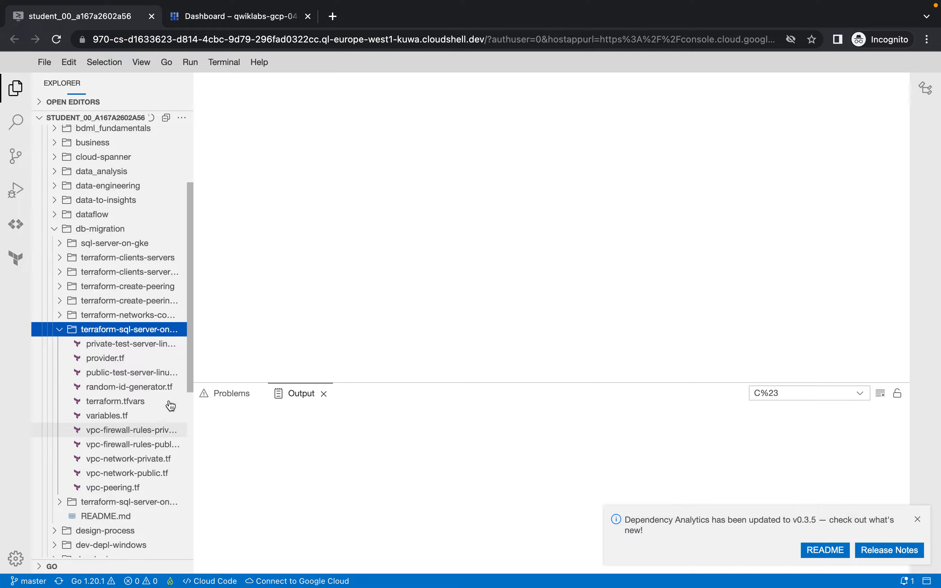
List the Terraform files in the terraform-sql-server-on-gce folder with ls.
{"action": "left_click", "coordinate": [233, 26]}
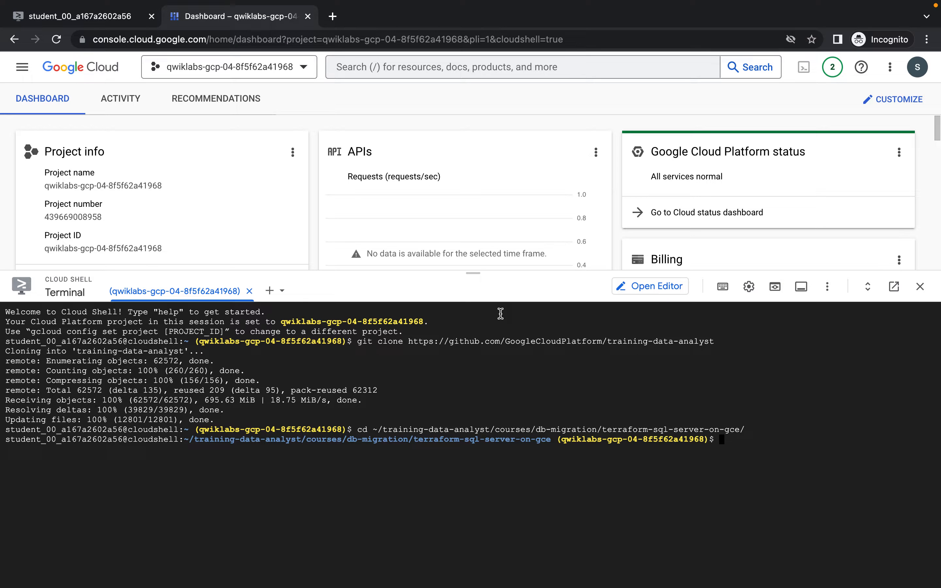
{"action": "type", "text": "ls"}
{"action": "left_click", "coordinate": [80, 16]}
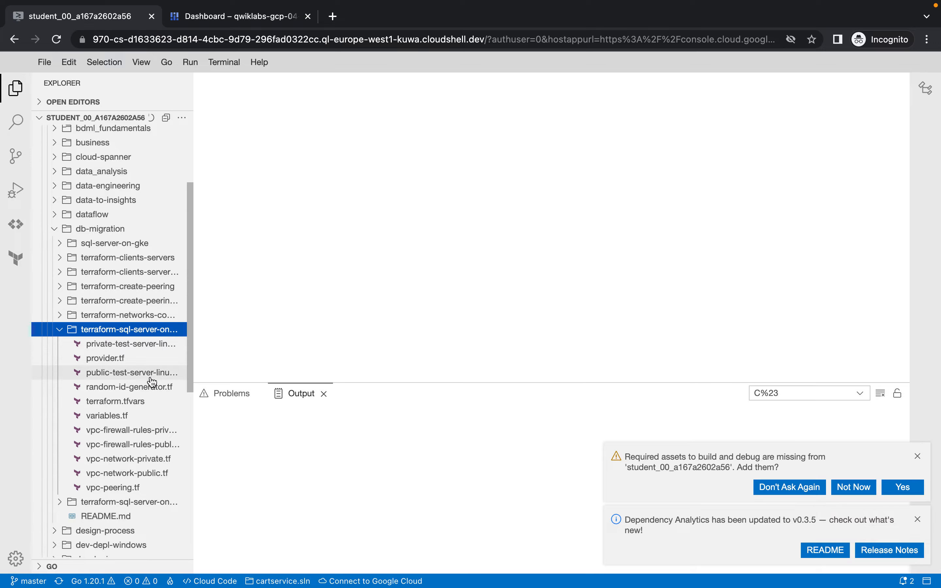
Copy the lab's GCP Project ID from the lab instructions panel.
{"action": "left_click", "coordinate": [233, 20]}
{"action": "key", "text": "ctrl+Left"}
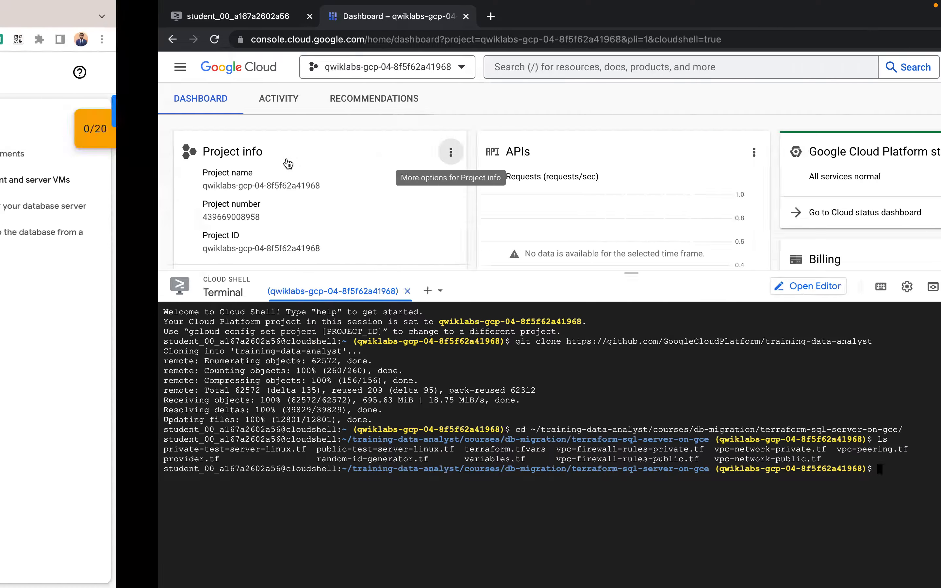
{"action": "scroll", "coordinate": [472, 383], "scroll_direction": "down", "scroll_amount": 6}
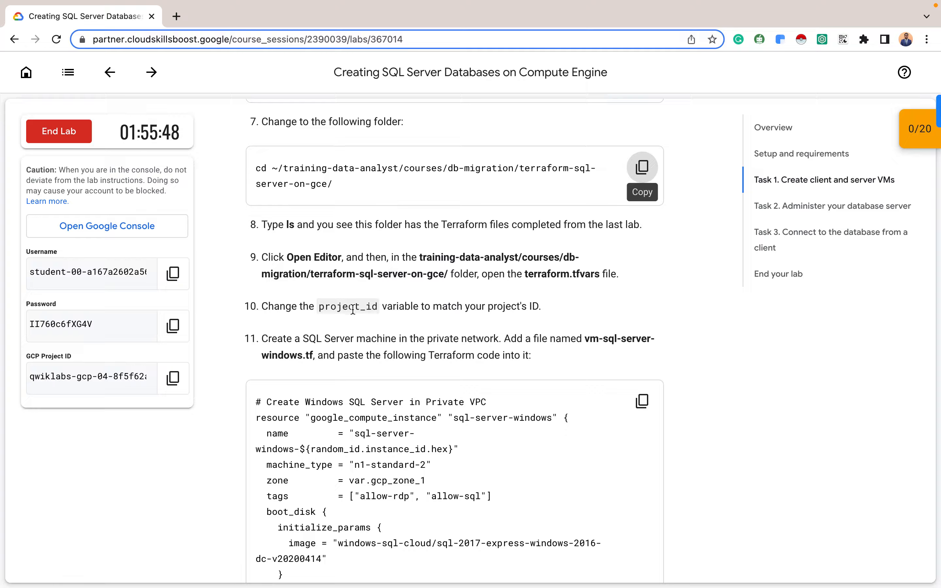
{"action": "left_click", "coordinate": [173, 377]}
{"action": "key", "text": "ctrl+Right"}
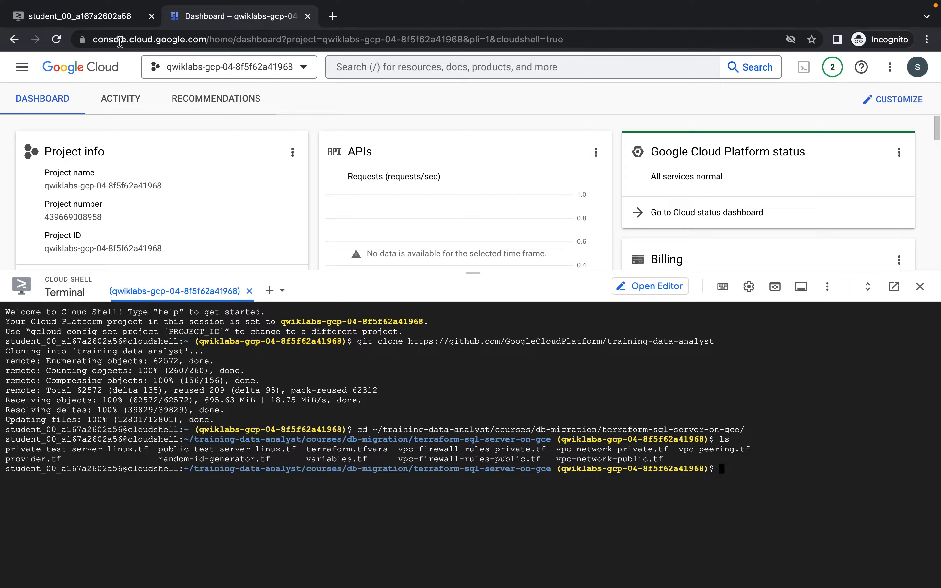
{"action": "left_click", "coordinate": [101, 23]}
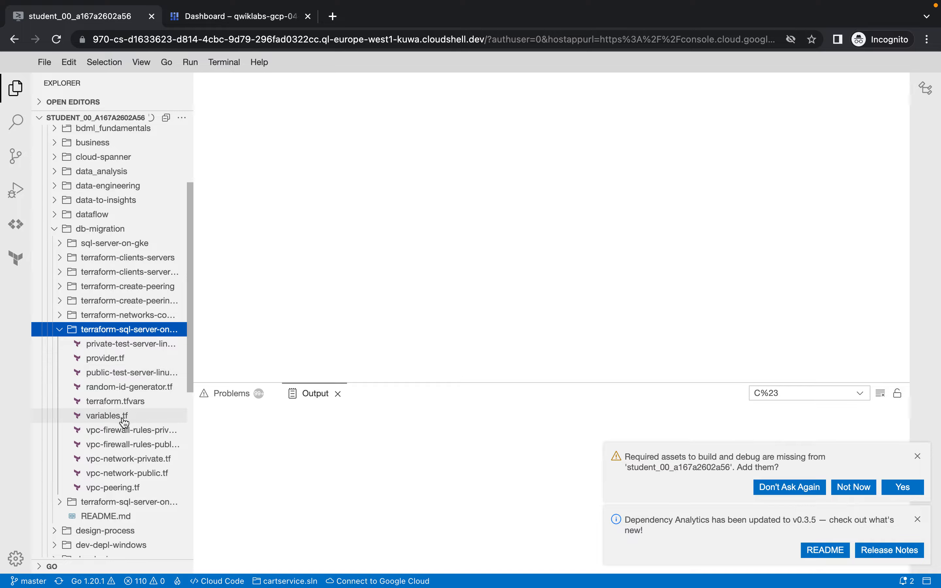
Replace the your-project-id-here placeholder in terraform.tfvars with the copied project ID and save.
{"action": "left_click", "coordinate": [131, 405]}
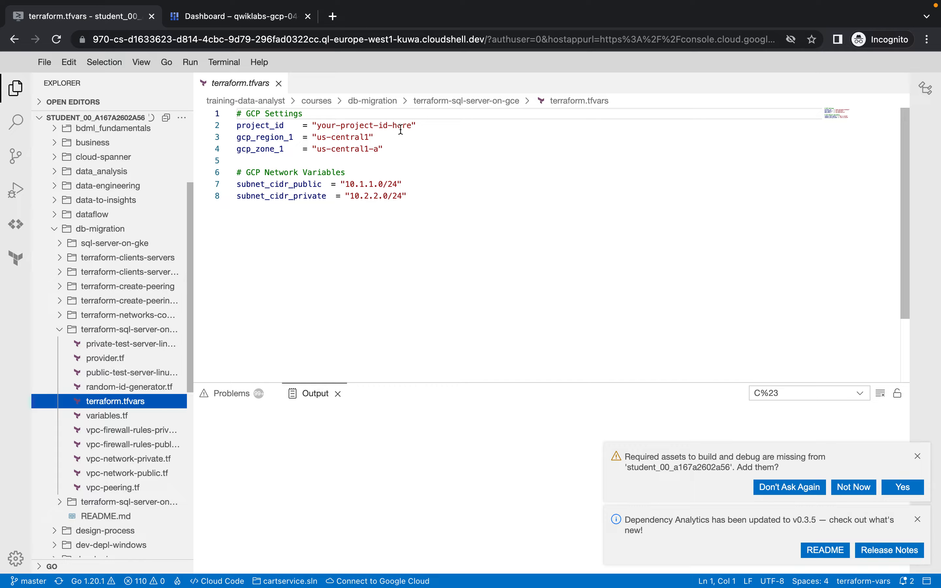
{"action": "left_click", "coordinate": [375, 127]}
{"action": "left_click_drag", "start_coordinate": [411, 124], "coordinate": [319, 123]}
{"action": "key", "text": "super+v"}
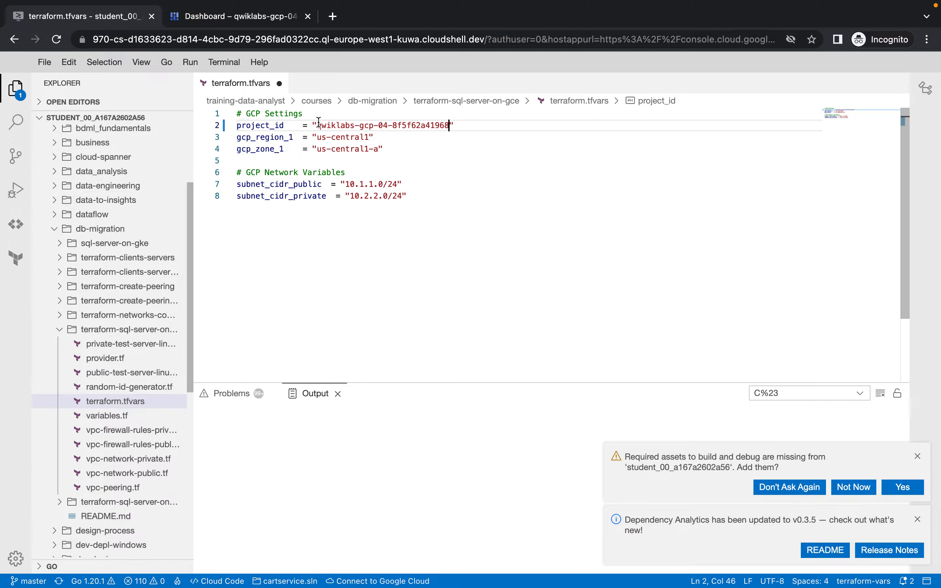
{"action": "key", "text": "super+s"}
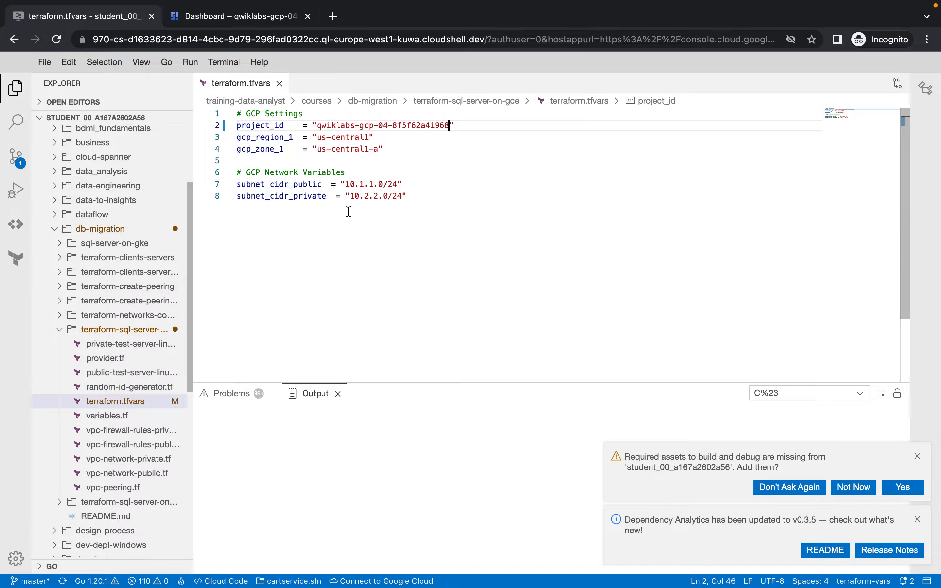
Select the vm-sql-server-windows.tf file name in the lab's step 11.
{"action": "key", "text": "ctrl+Left"}
{"action": "scroll", "coordinate": [458, 390], "scroll_direction": "down", "scroll_amount": 3}
{"action": "left_click_drag", "start_coordinate": [585, 231], "coordinate": [314, 249]}
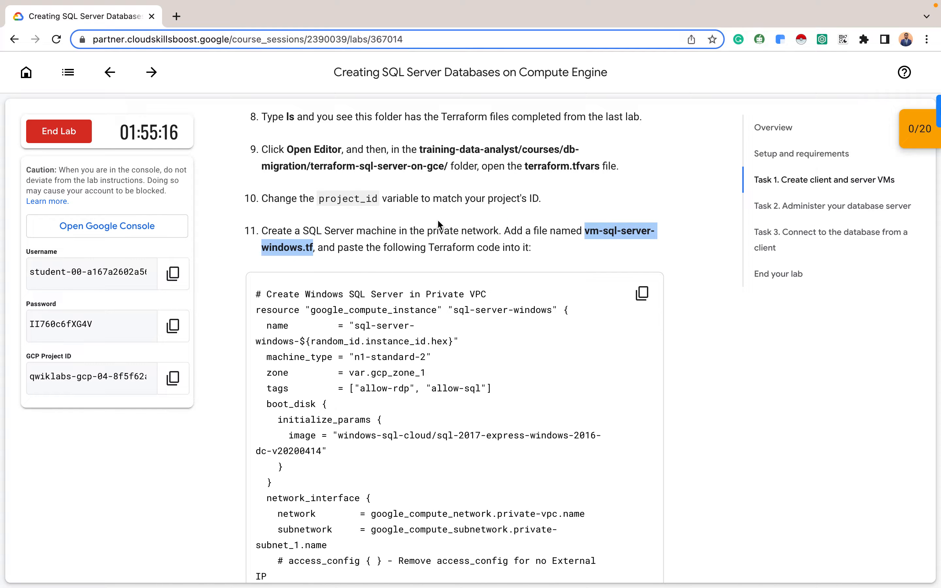
Create an empty vm-sql-server-windows.tf with touch in the Cloud Shell terminal.
{"action": "key", "text": "ctrl+Right"}
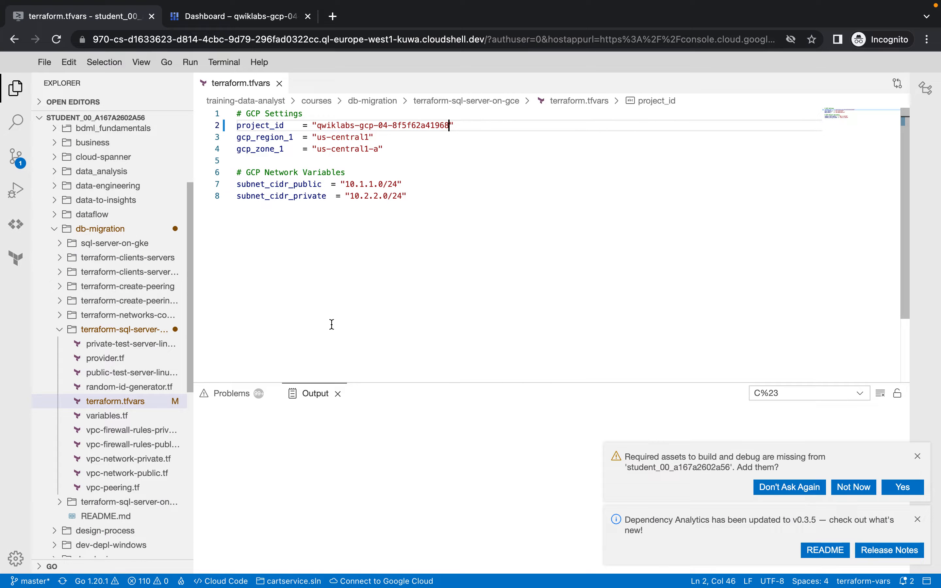
{"action": "left_click", "coordinate": [225, 24]}
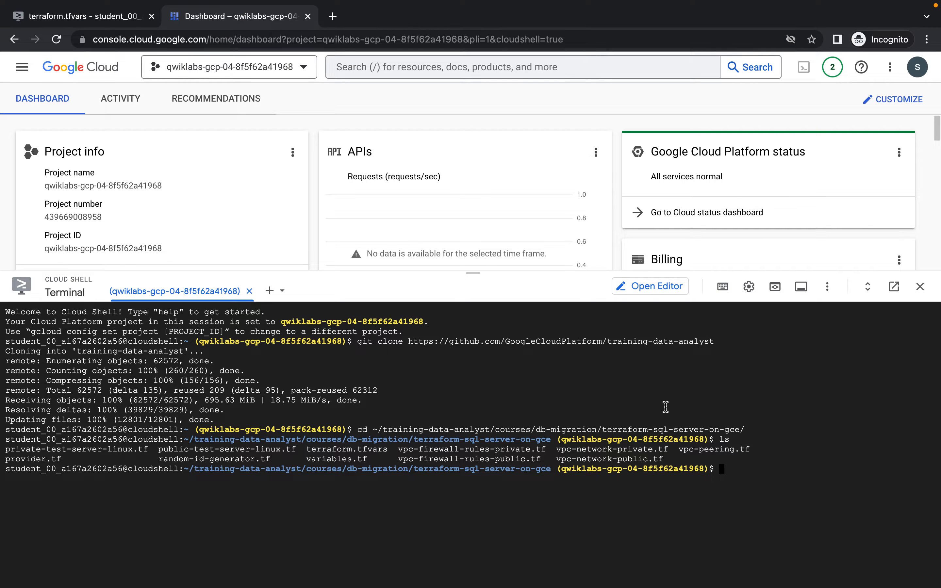
{"action": "type", "text": "touch"}
{"action": "key", "text": "super+v"}
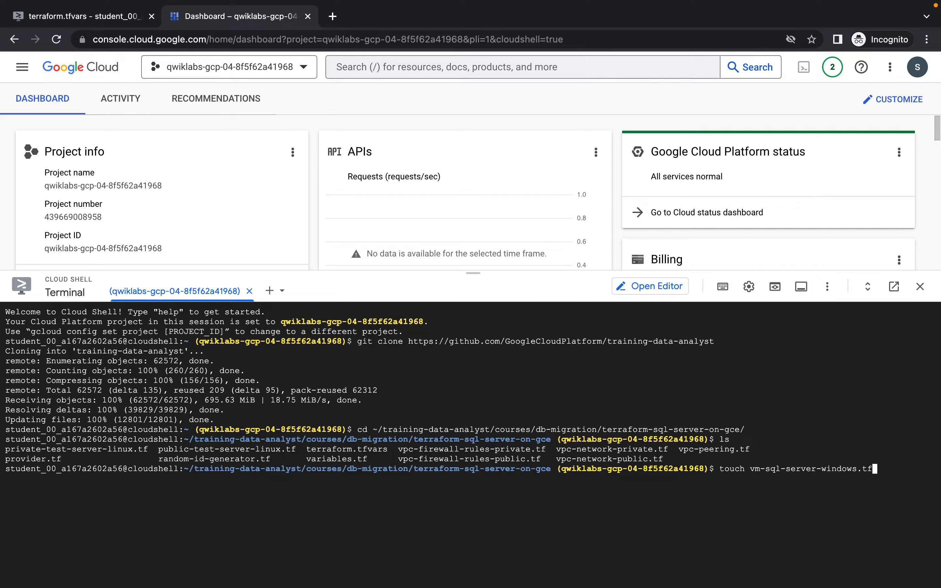
{"action": "key", "text": "Return"}
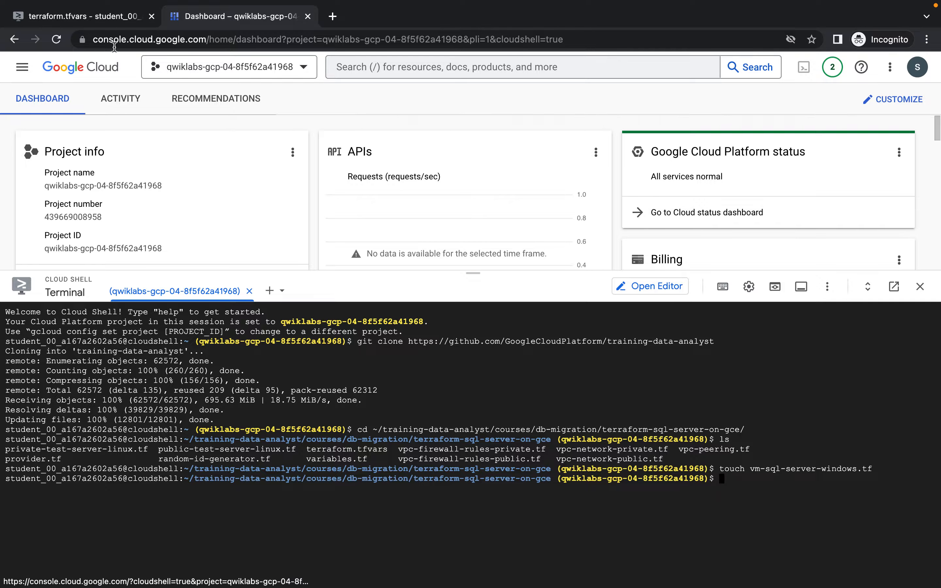
Paste the lab's SQL Server VM Terraform code into vm-sql-server-windows.tf.
{"action": "left_click", "coordinate": [100, 20]}
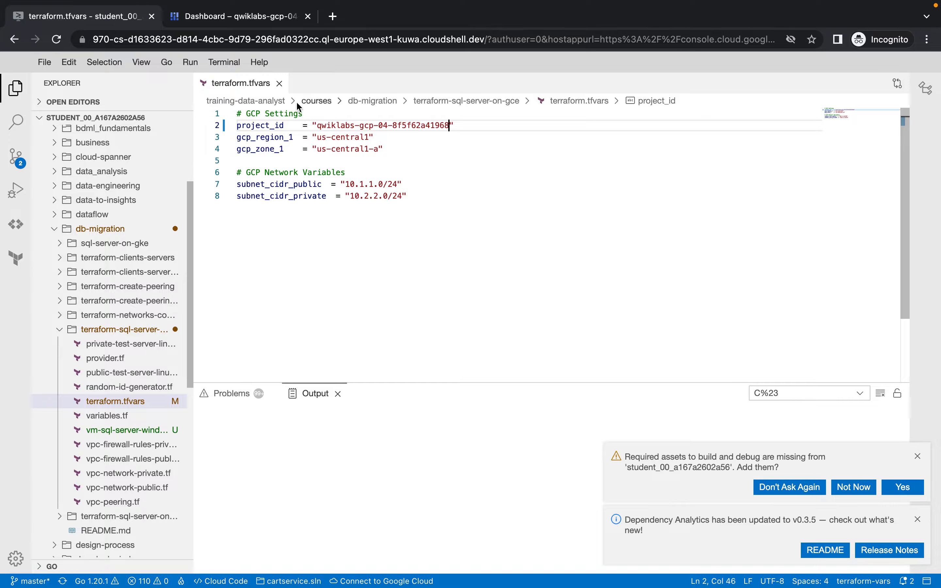
{"action": "left_click", "coordinate": [144, 431]}
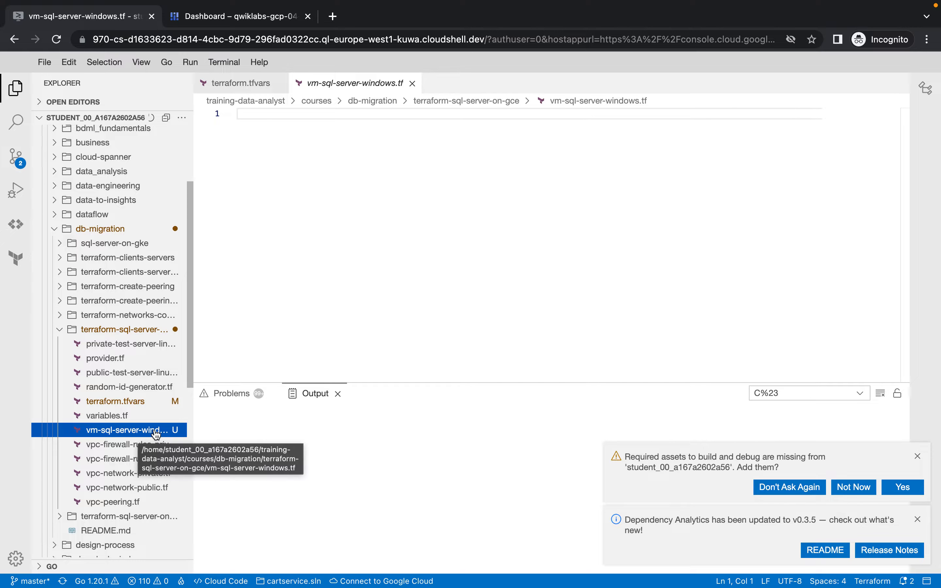
{"action": "left_click", "coordinate": [326, 178]}
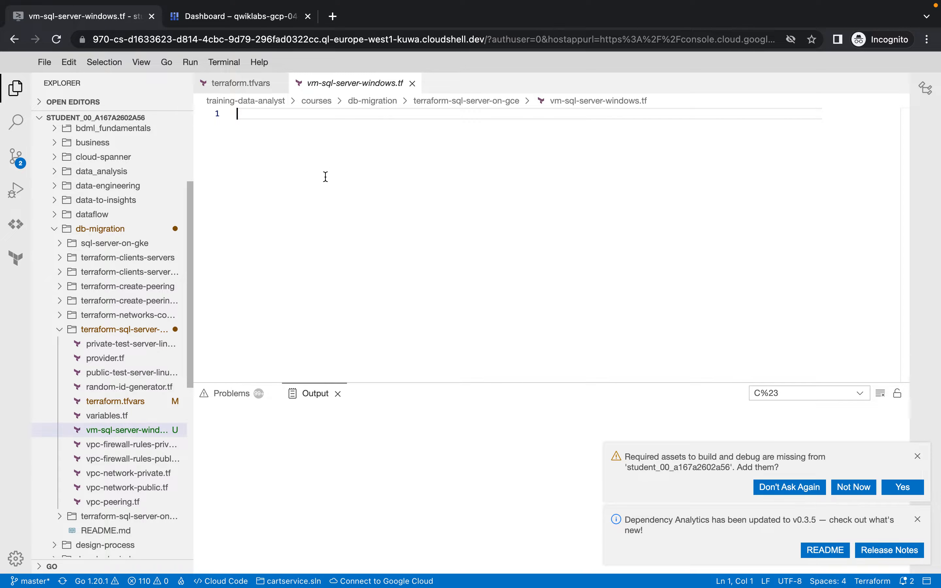
{"action": "key", "text": "ctrl+Left"}
{"action": "left_click", "coordinate": [642, 293]}
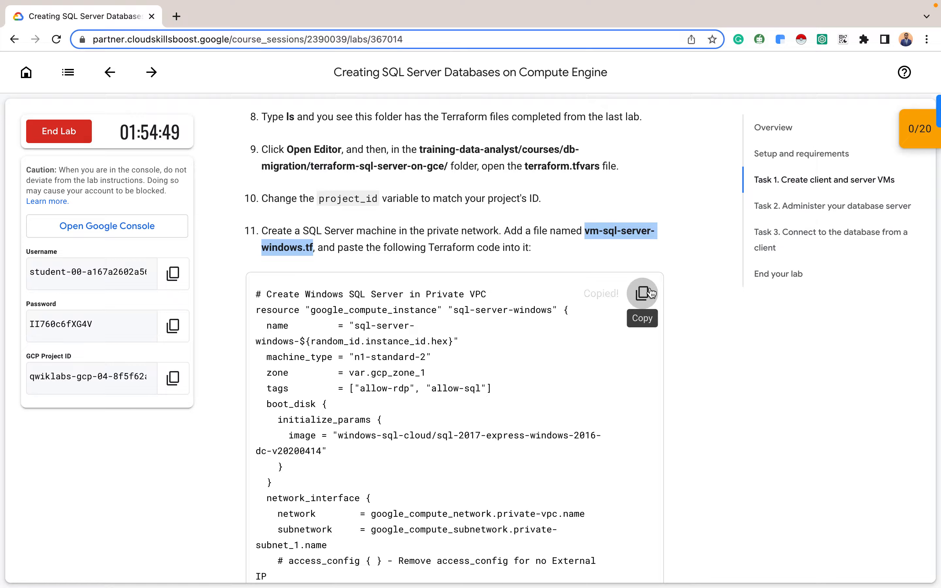
{"action": "key", "text": "ctrl+Right"}
{"action": "key", "text": "super+v"}
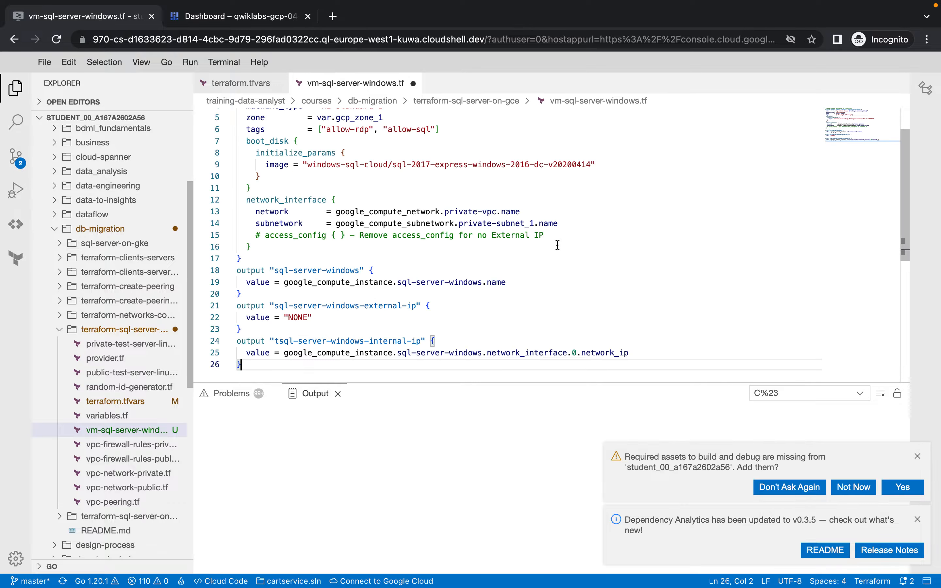
{"action": "scroll", "coordinate": [557, 244], "scroll_direction": "up", "scroll_amount": 2}
{"action": "key", "text": "ctrl+Left"}
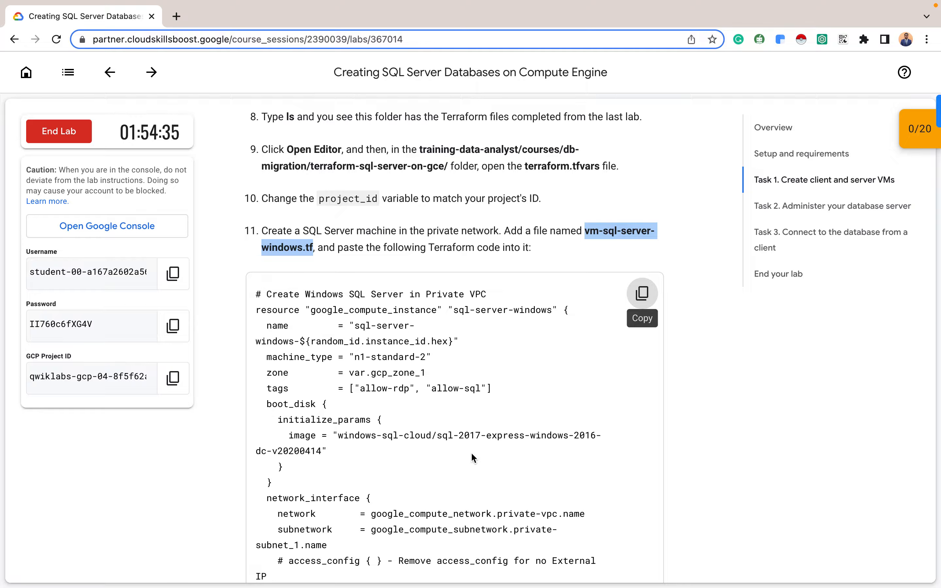
Select the vm-windows-admin.tf file name in the lab's step 12.
{"action": "scroll", "coordinate": [470, 453], "scroll_direction": "down", "scroll_amount": 2}
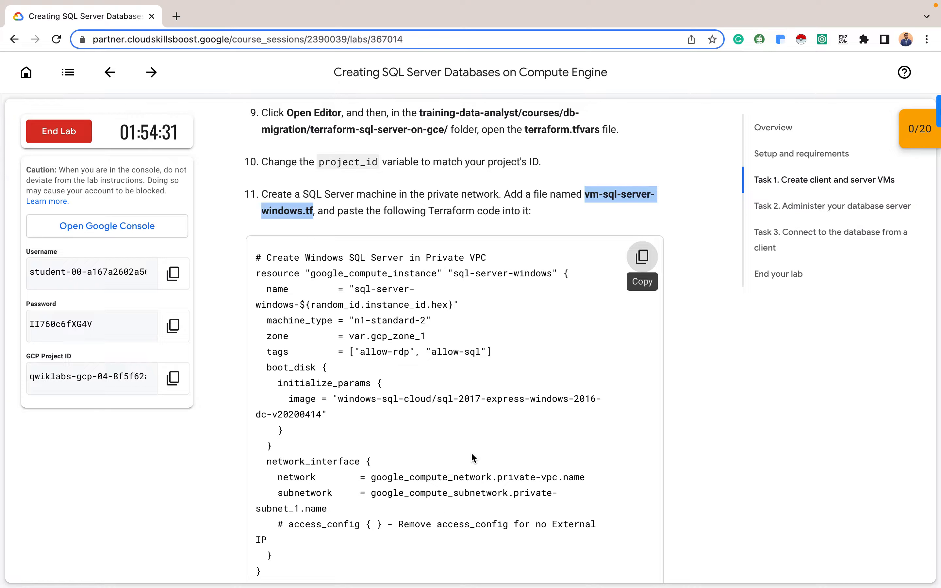
{"action": "scroll", "coordinate": [471, 452], "scroll_direction": "down", "scroll_amount": 10}
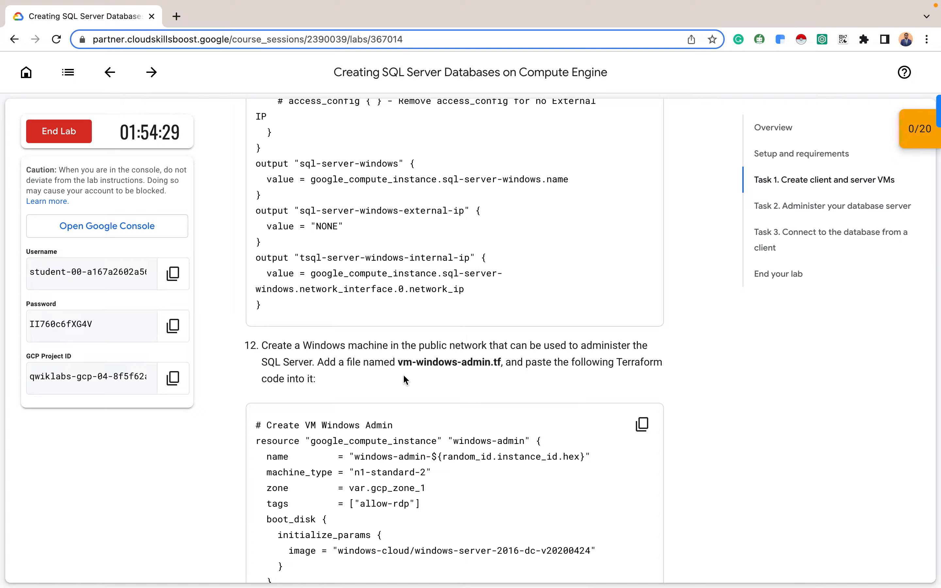
{"action": "left_click_drag", "start_coordinate": [398, 364], "coordinate": [500, 364]}
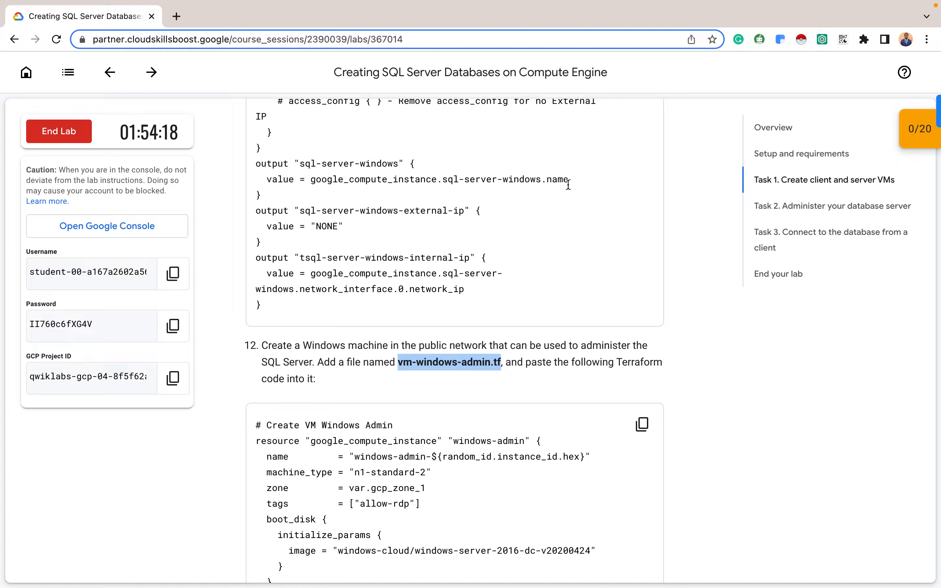
{"action": "scroll", "coordinate": [568, 185], "scroll_direction": "up", "scroll_amount": 6}
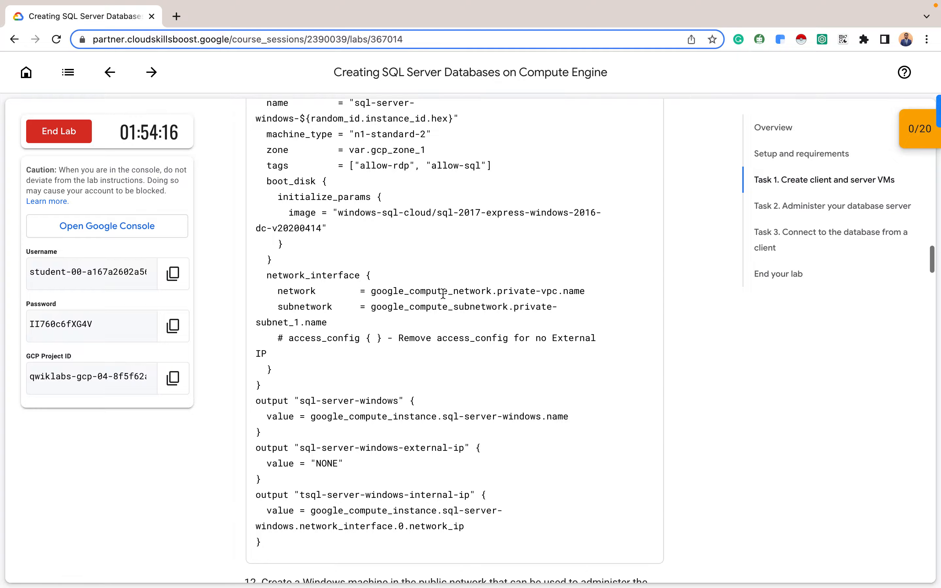
{"action": "scroll", "coordinate": [443, 293], "scroll_direction": "down", "scroll_amount": 8}
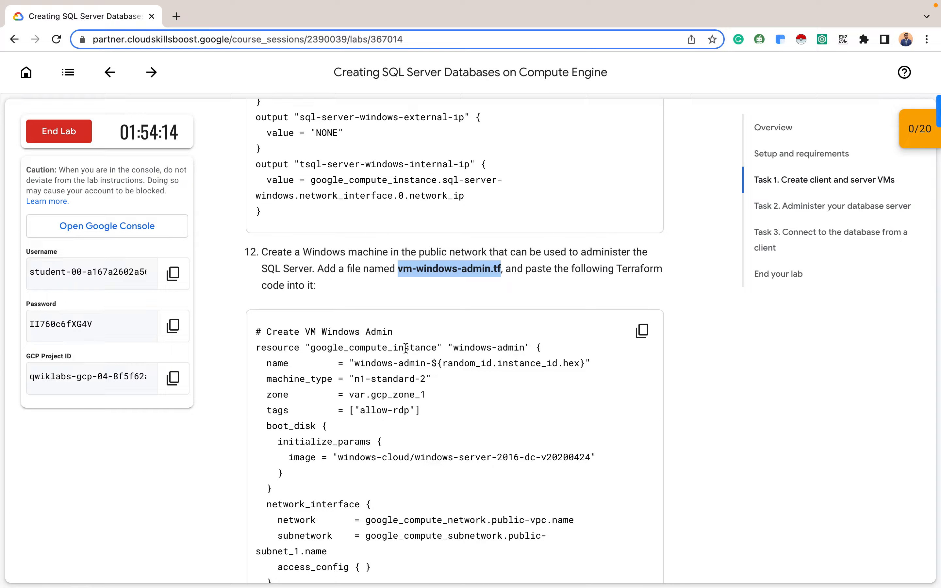
Create a new file named vm-windows-admin.tf in the terraform-sql-server-on-gce folder.
{"action": "key", "text": "ctrl+Right"}
{"action": "right_click", "coordinate": [132, 330]}
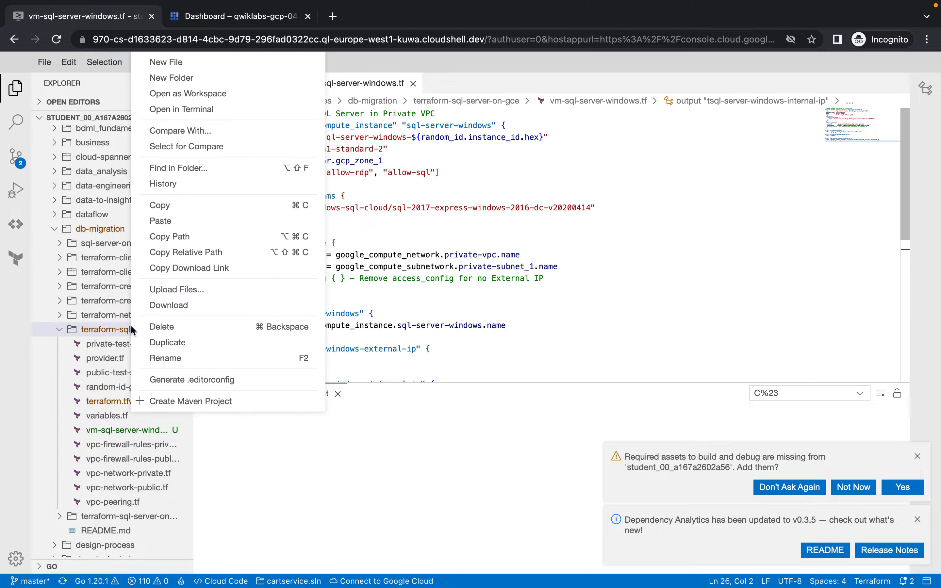
{"action": "left_click", "coordinate": [203, 69]}
{"action": "key", "text": "super+v"}
{"action": "left_click", "coordinate": [593, 353]}
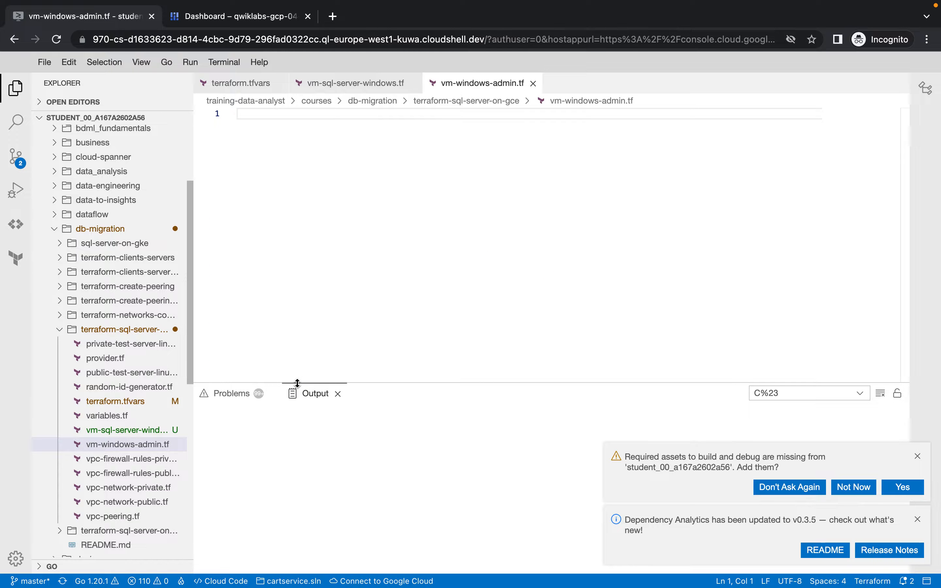
{"action": "key", "text": "ctrl+Left"}
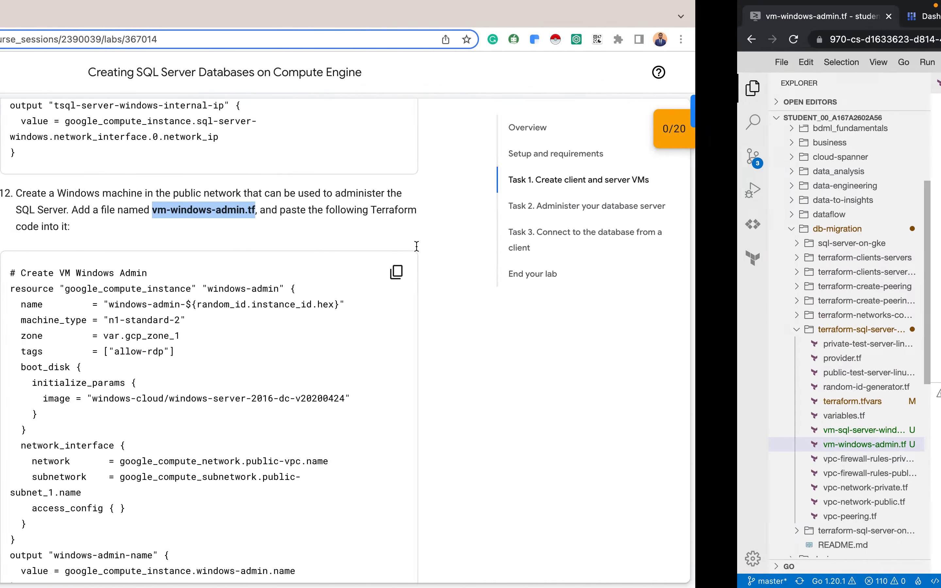
{"action": "scroll", "coordinate": [473, 395], "scroll_direction": "down", "scroll_amount": 3}
Copy step 12's '# Create VM Windows Admin' Terraform code block from the lab instructions.
{"action": "left_click", "coordinate": [641, 147]}
{"action": "scroll", "coordinate": [641, 155], "scroll_direction": "up", "scroll_amount": 1}
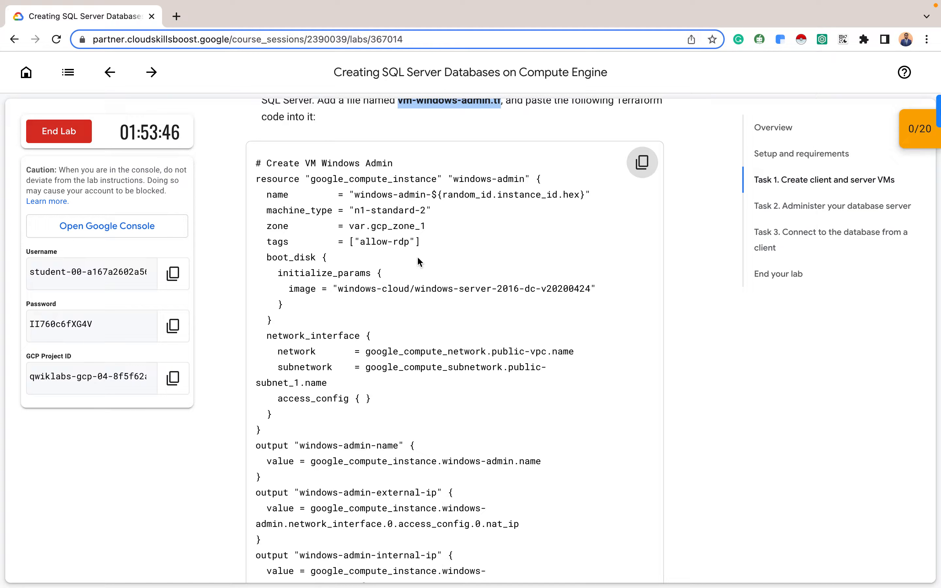
{"action": "scroll", "coordinate": [411, 509], "scroll_direction": "up", "scroll_amount": 10}
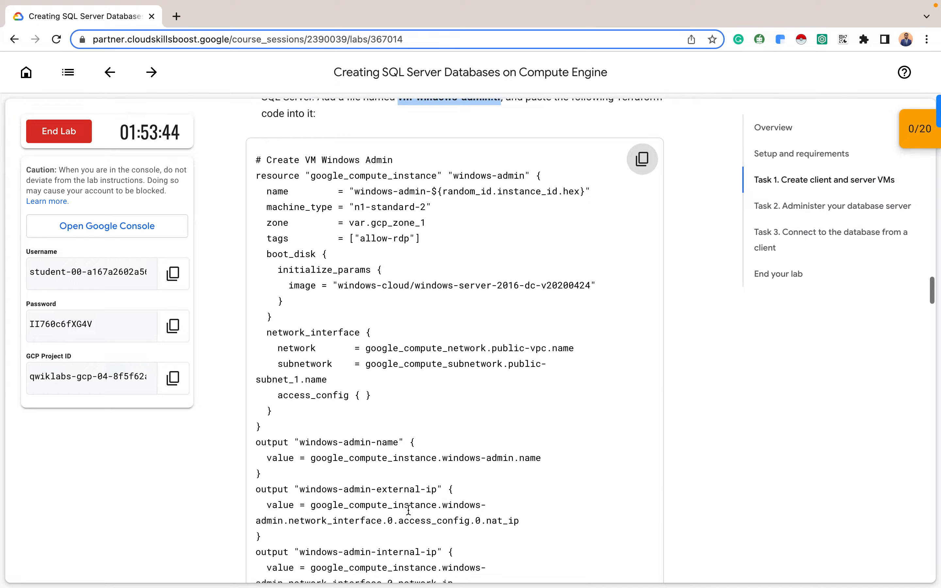
{"action": "scroll", "coordinate": [411, 513], "scroll_direction": "up", "scroll_amount": 6}
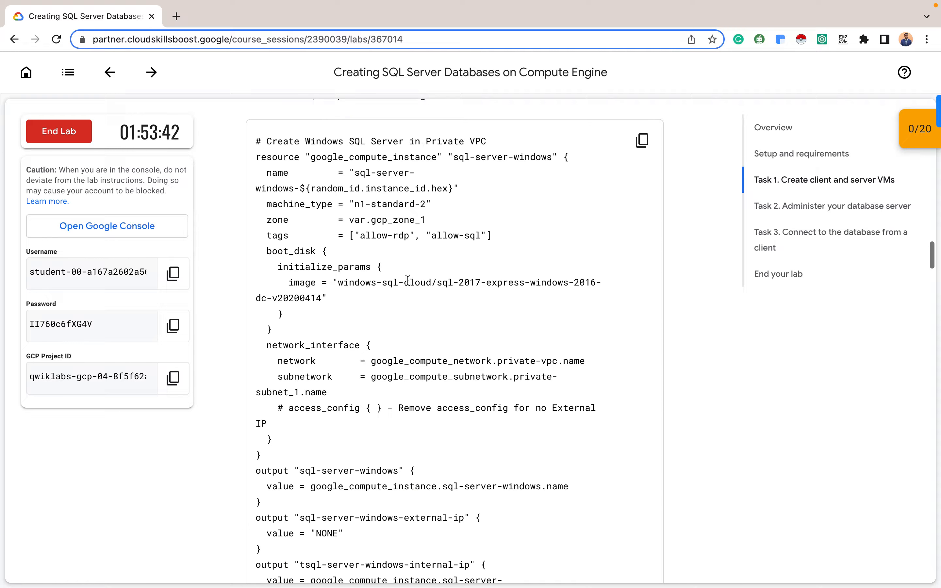
{"action": "scroll", "coordinate": [412, 271], "scroll_direction": "down", "scroll_amount": 2}
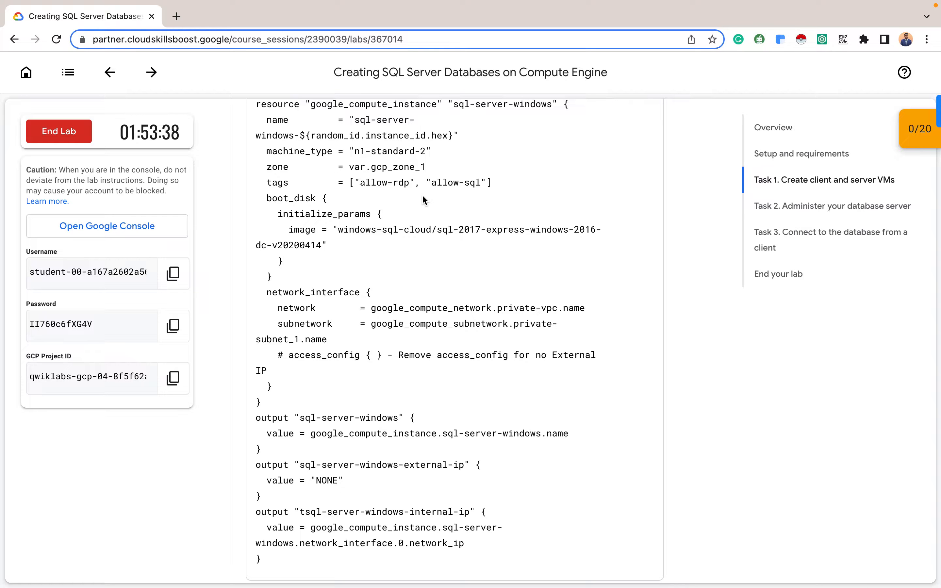
{"action": "scroll", "coordinate": [424, 200], "scroll_direction": "up", "scroll_amount": 1}
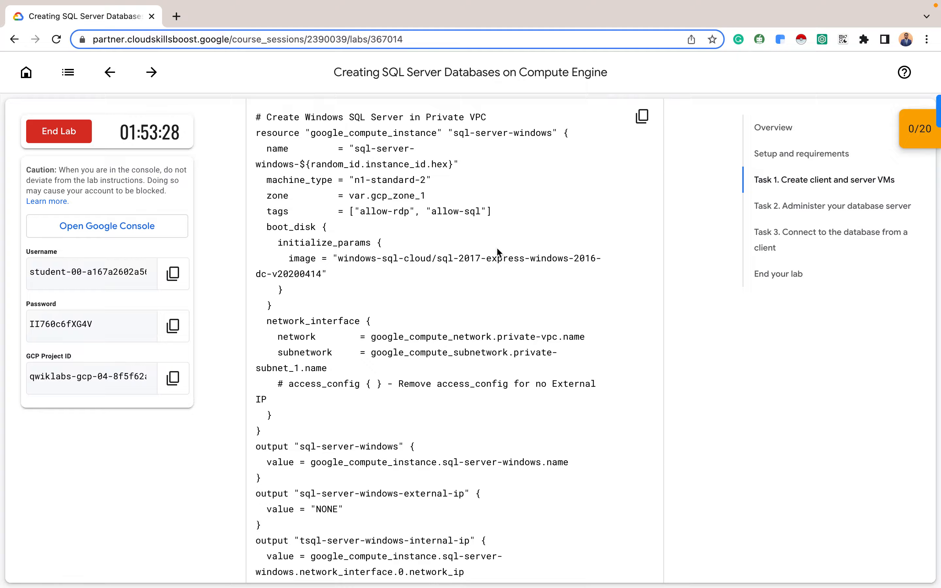
{"action": "scroll", "coordinate": [496, 247], "scroll_direction": "down", "scroll_amount": 5}
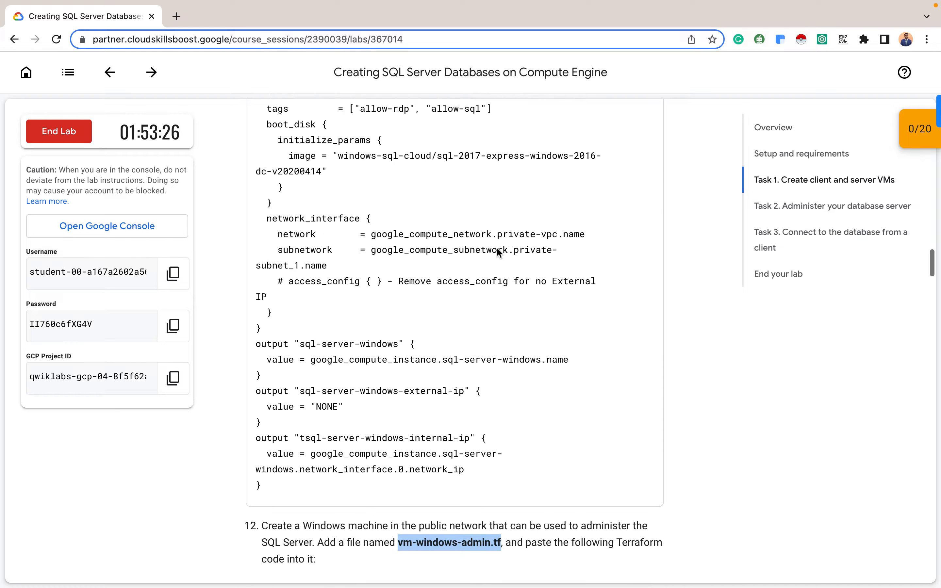
{"action": "scroll", "coordinate": [497, 247], "scroll_direction": "up", "scroll_amount": 5}
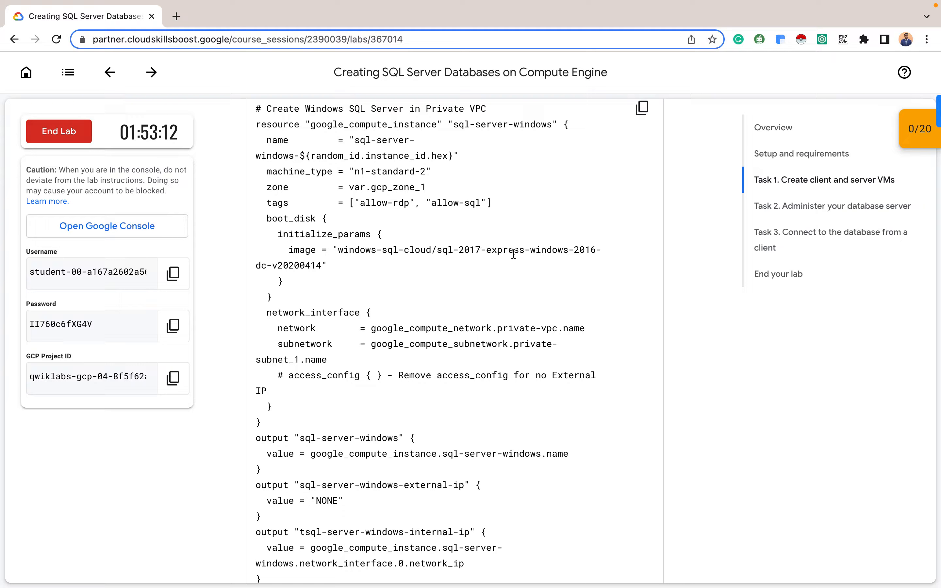
{"action": "scroll", "coordinate": [444, 292], "scroll_direction": "down", "scroll_amount": 15}
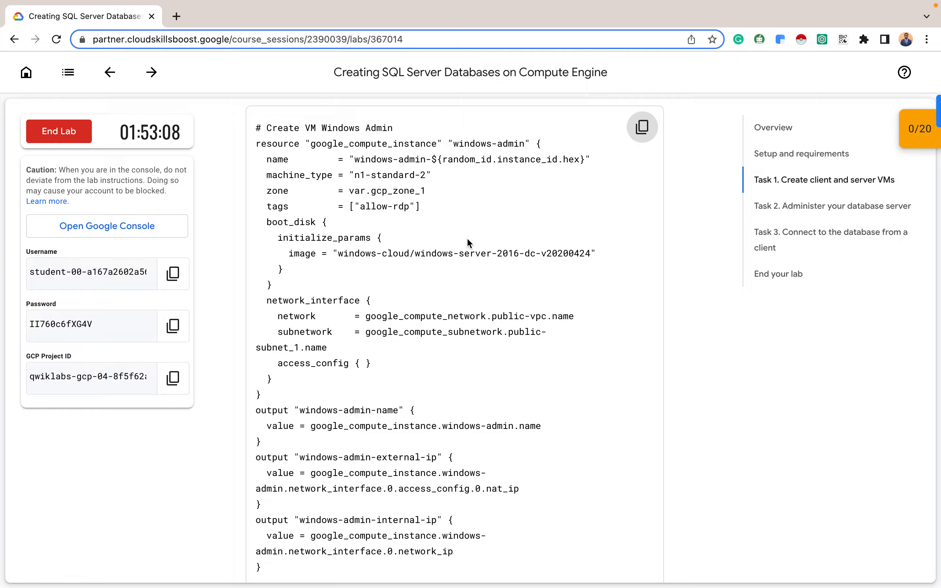
Paste the Windows admin VM code into vm-windows-admin.tf.
{"action": "key", "text": "super+Tab"}
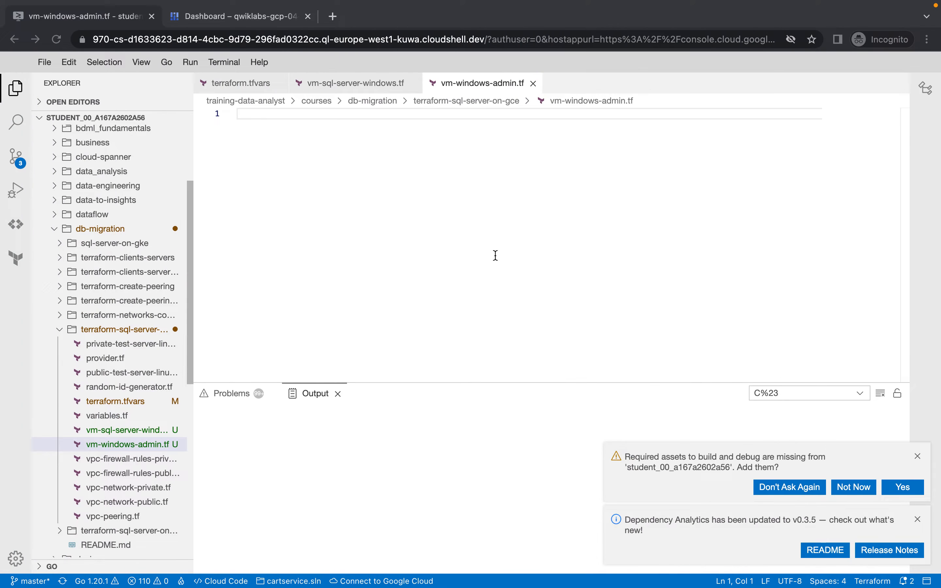
{"action": "key", "text": "super+v"}
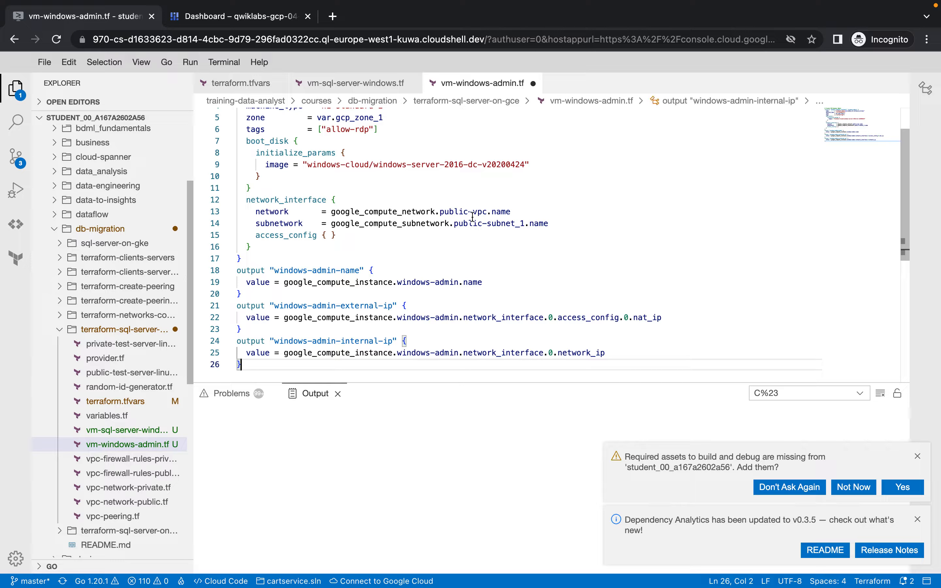
{"action": "key", "text": "super+Tab"}
Create an empty vm-sql-client.tf with 'touch vm-sql-client.tf' in Cloud Shell.
{"action": "scroll", "coordinate": [449, 381], "scroll_direction": "down", "scroll_amount": 10}
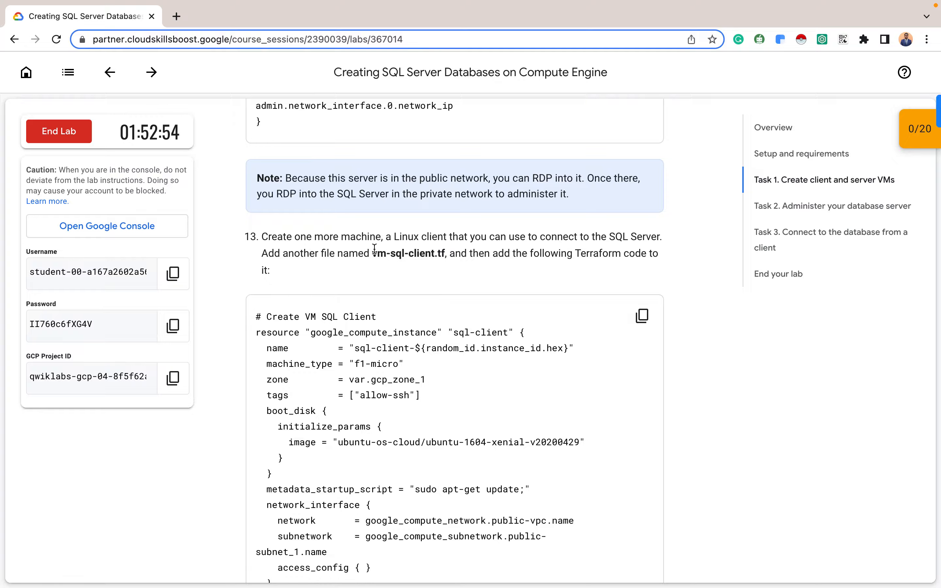
{"action": "left_click_drag", "start_coordinate": [374, 250], "coordinate": [444, 256]}
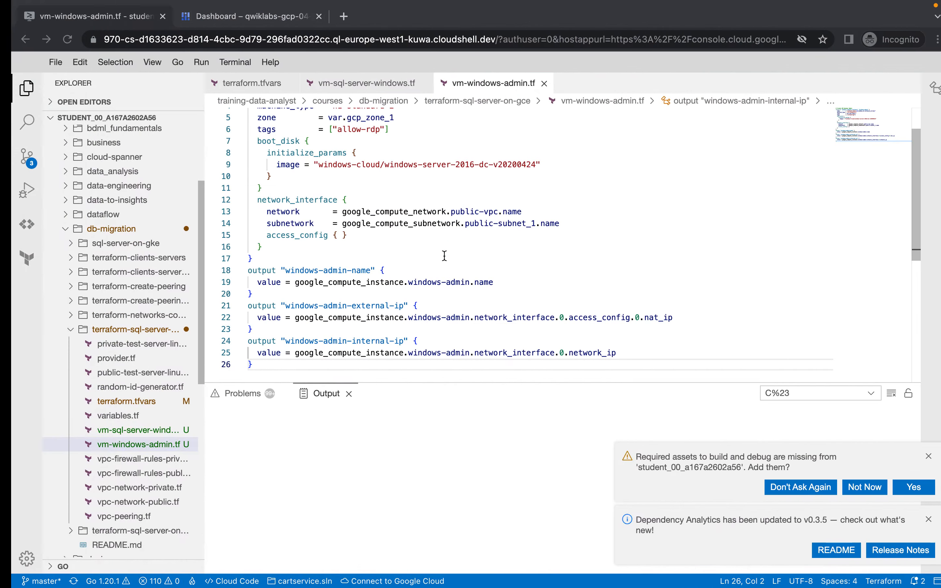
{"action": "left_click", "coordinate": [255, 22]}
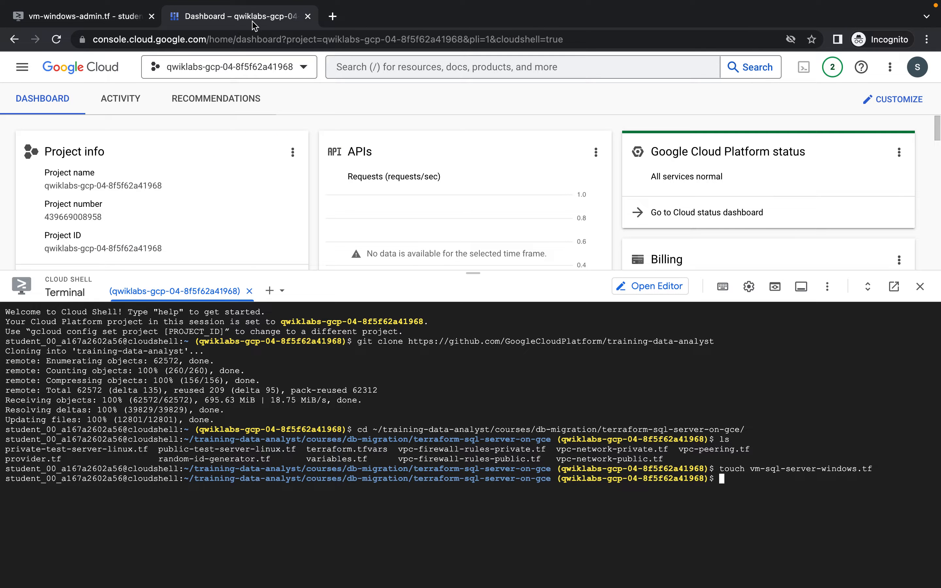
{"action": "type", "text": "touch"}
{"action": "key", "text": "super+v"}
{"action": "key", "text": "Return"}
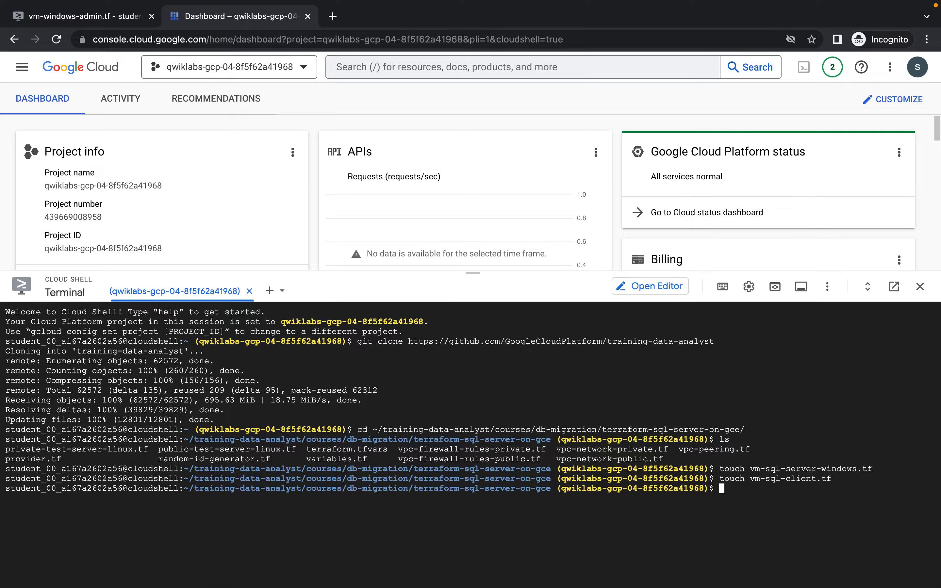
{"action": "left_click", "coordinate": [98, 19]}
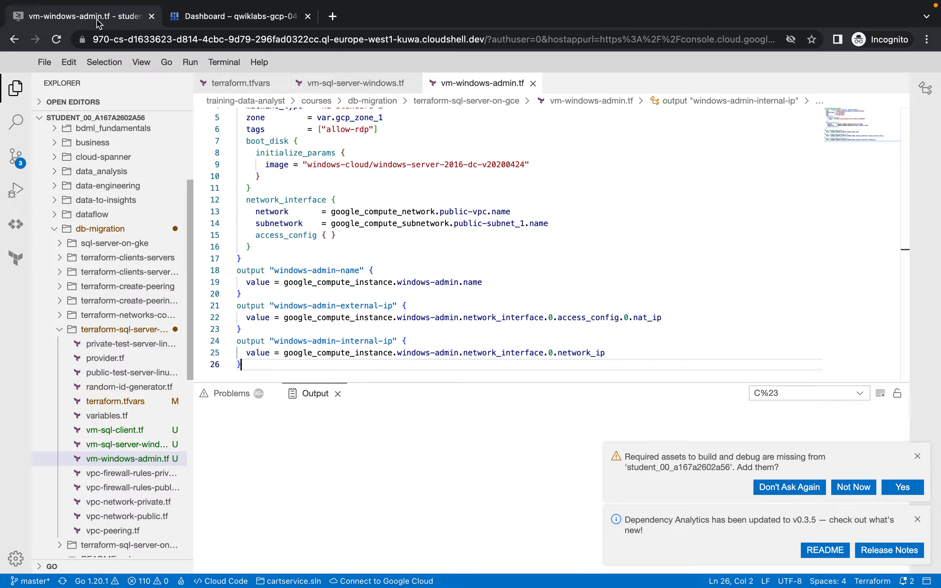
Paste step 13's Ubuntu sql-client VM Terraform code into vm-sql-client.tf.
{"action": "left_click", "coordinate": [130, 429]}
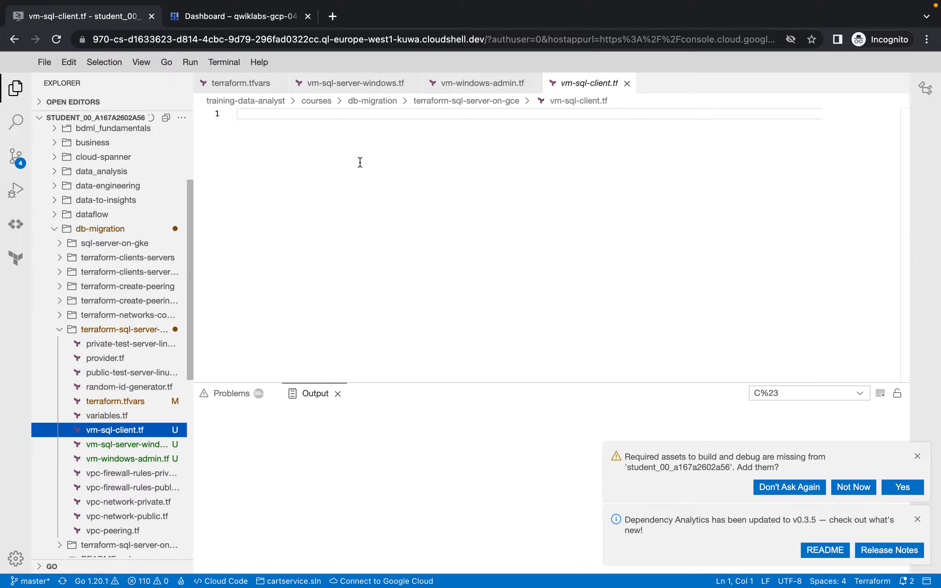
{"action": "key", "text": "ctrl+Left"}
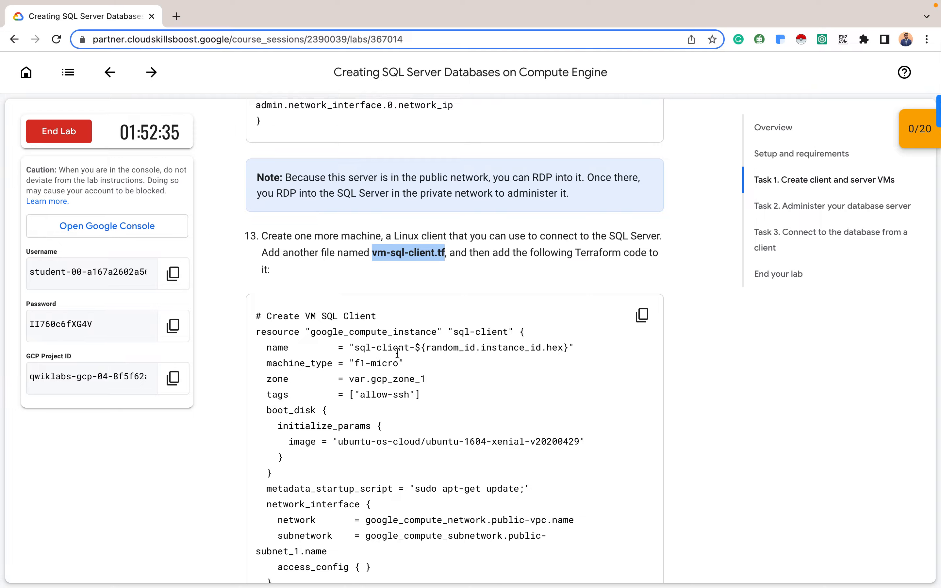
{"action": "scroll", "coordinate": [397, 353], "scroll_direction": "down", "scroll_amount": 3}
{"action": "left_click", "coordinate": [652, 228]}
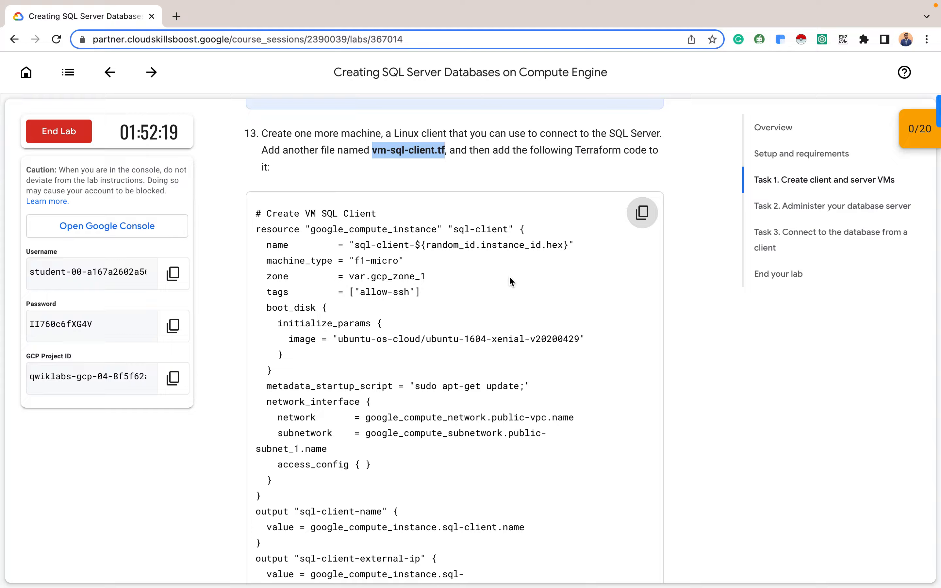
{"action": "key", "text": "ctrl+Right"}
{"action": "left_click", "coordinate": [380, 173]}
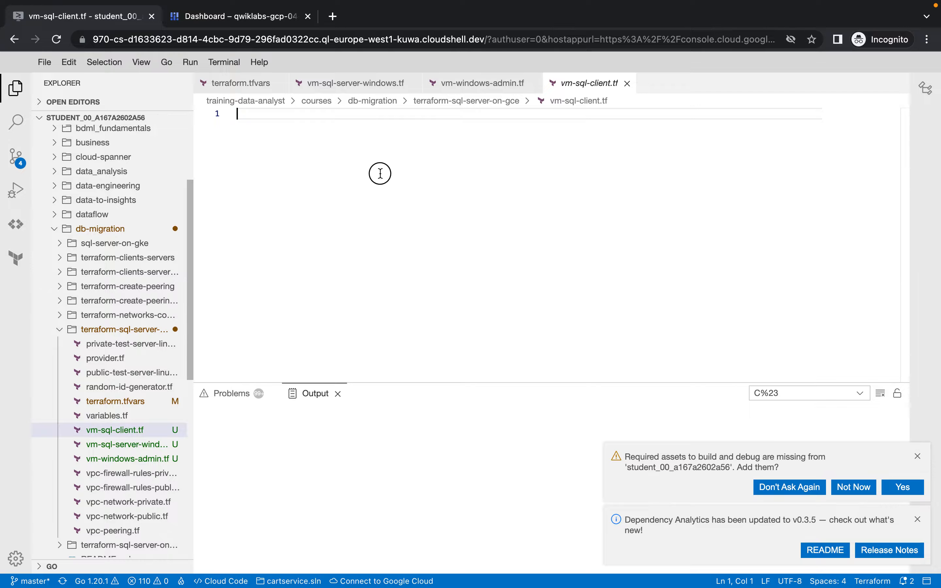
{"action": "key", "text": "super+v"}
{"action": "scroll", "coordinate": [465, 171], "scroll_direction": "up", "scroll_amount": 2}
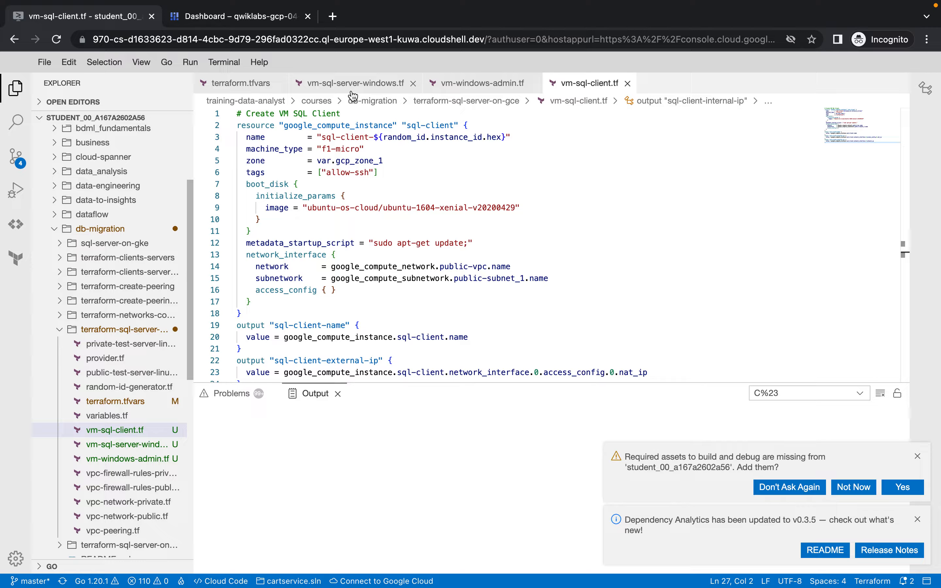
{"action": "scroll", "coordinate": [413, 206], "scroll_direction": "down", "scroll_amount": 1}
{"action": "scroll", "coordinate": [413, 206], "scroll_direction": "up", "scroll_amount": 1}
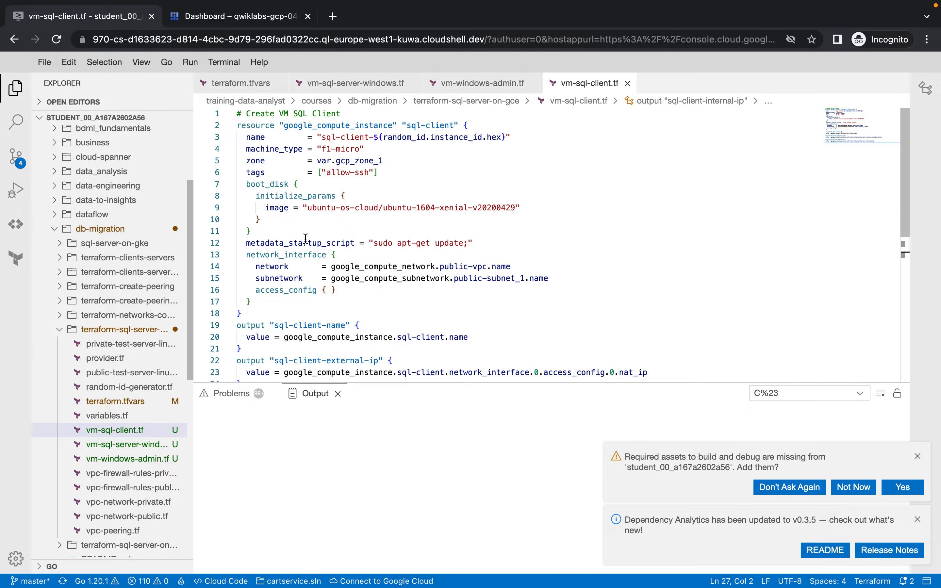
{"action": "key", "text": "ctrl+Left"}
{"action": "scroll", "coordinate": [444, 423], "scroll_direction": "down", "scroll_amount": 5}
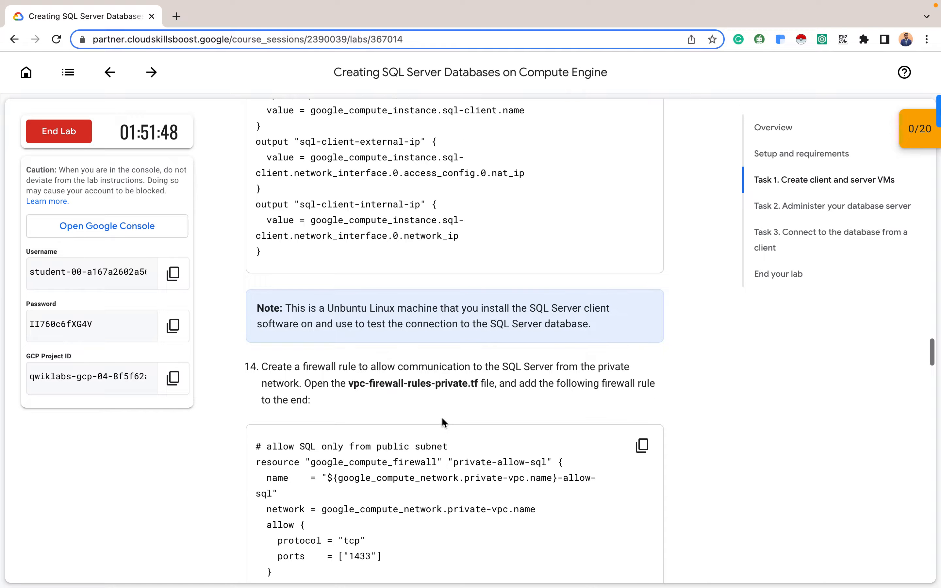
Copy step 14's private-allow-sql firewall rule code from the lab.
{"action": "scroll", "coordinate": [444, 422], "scroll_direction": "down", "scroll_amount": 3}
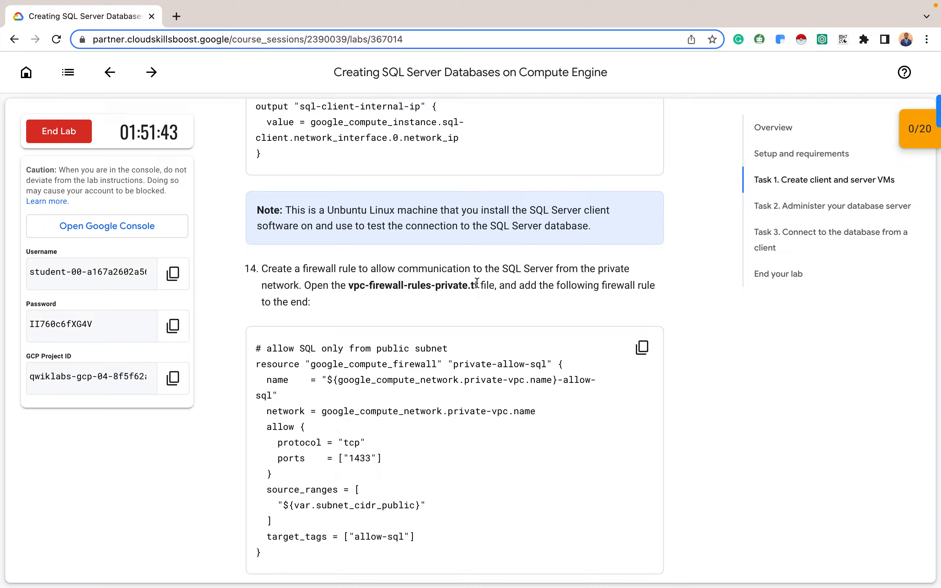
{"action": "scroll", "coordinate": [432, 350], "scroll_direction": "down", "scroll_amount": 1}
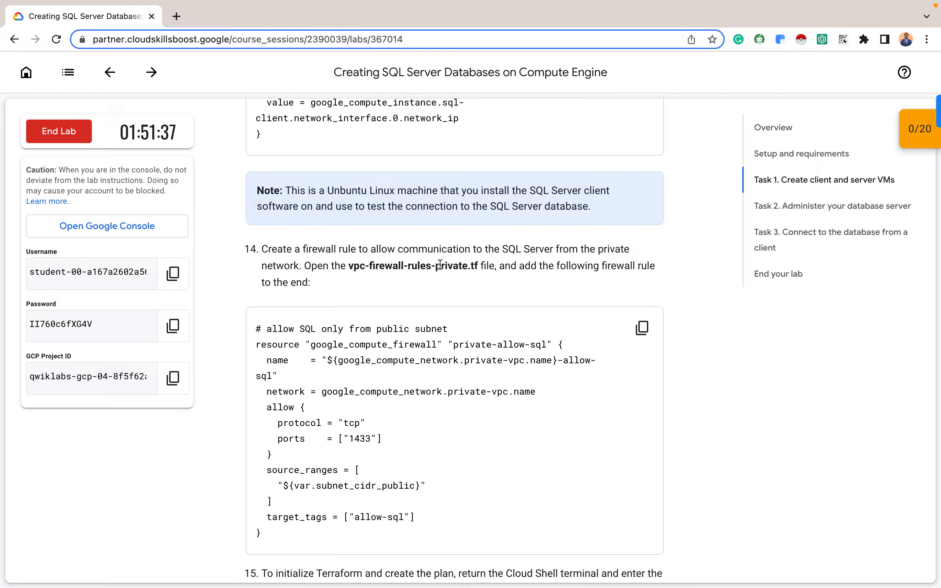
{"action": "scroll", "coordinate": [439, 266], "scroll_direction": "down", "scroll_amount": 1}
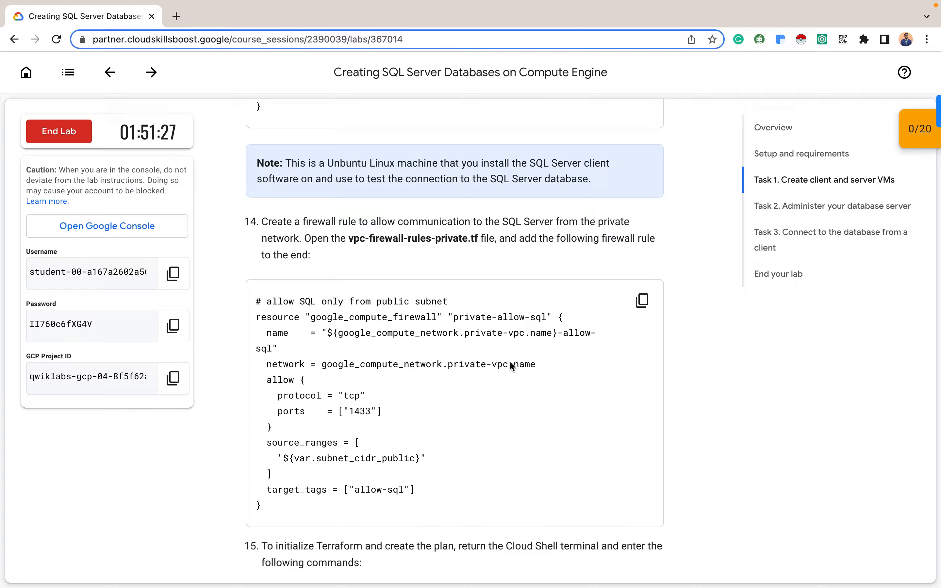
{"action": "left_click", "coordinate": [642, 301]}
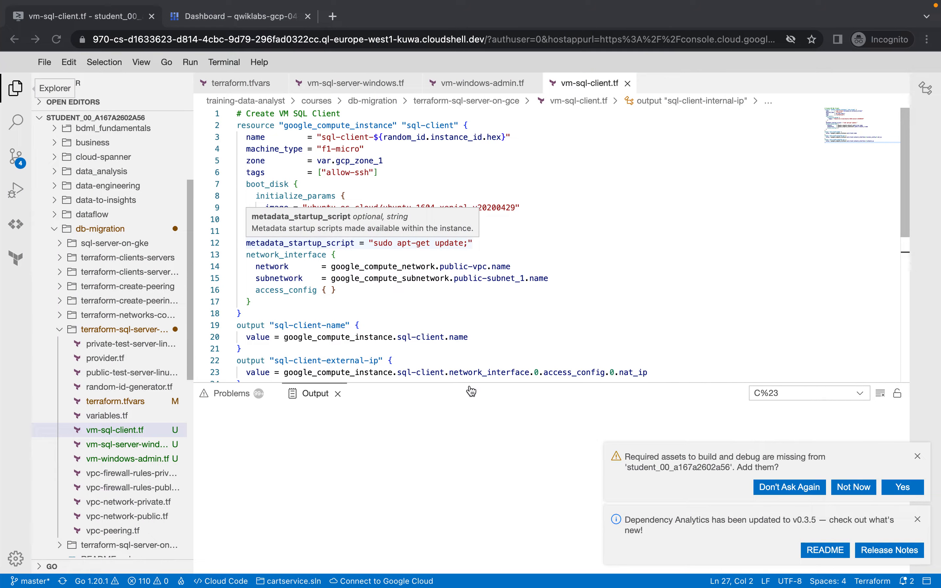
{"action": "scroll", "coordinate": [447, 271], "scroll_direction": "down", "scroll_amount": 8}
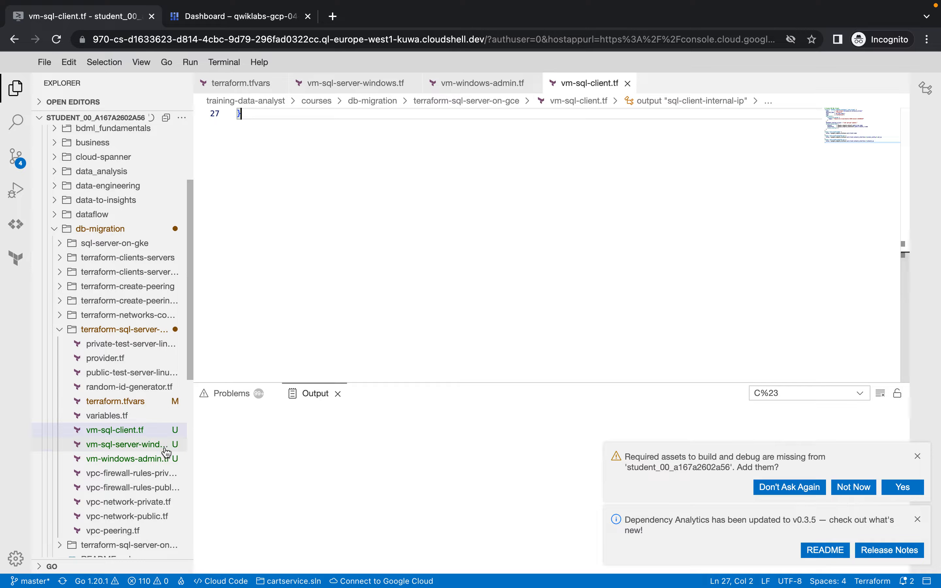
Append the rule after line 39 of vpc-firewall-rules-private.tf and save the file.
{"action": "left_click", "coordinate": [145, 474]}
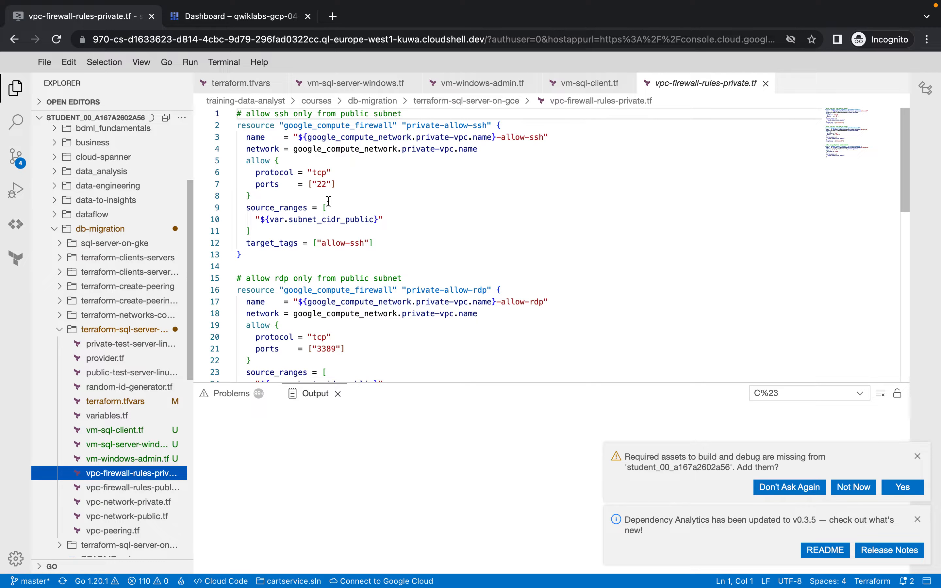
{"action": "scroll", "coordinate": [369, 215], "scroll_direction": "down", "scroll_amount": 10}
{"action": "key", "text": "ctrl+Left"}
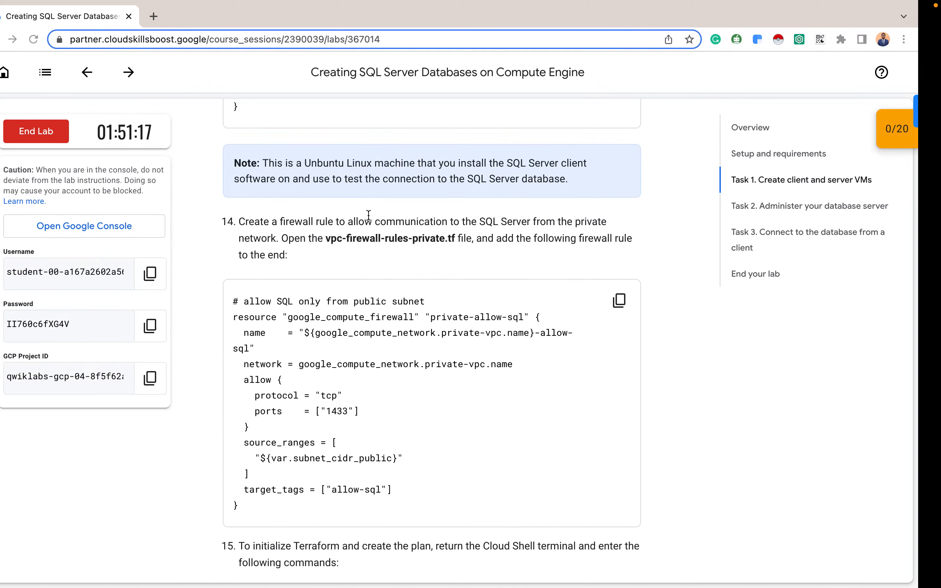
{"action": "key", "text": "ctrl+Right"}
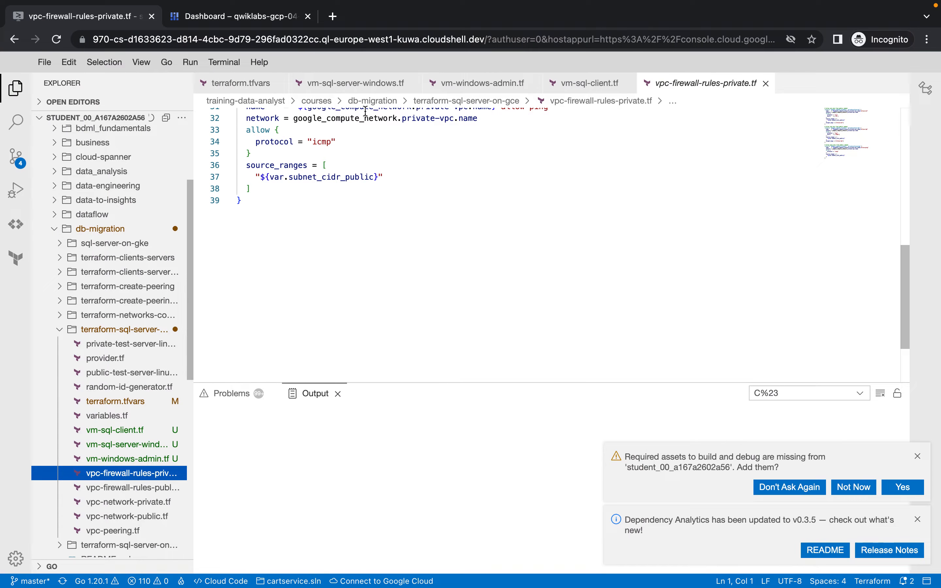
{"action": "left_click", "coordinate": [268, 212]}
{"action": "key", "text": "Return"}
{"action": "key", "text": "super+v"}
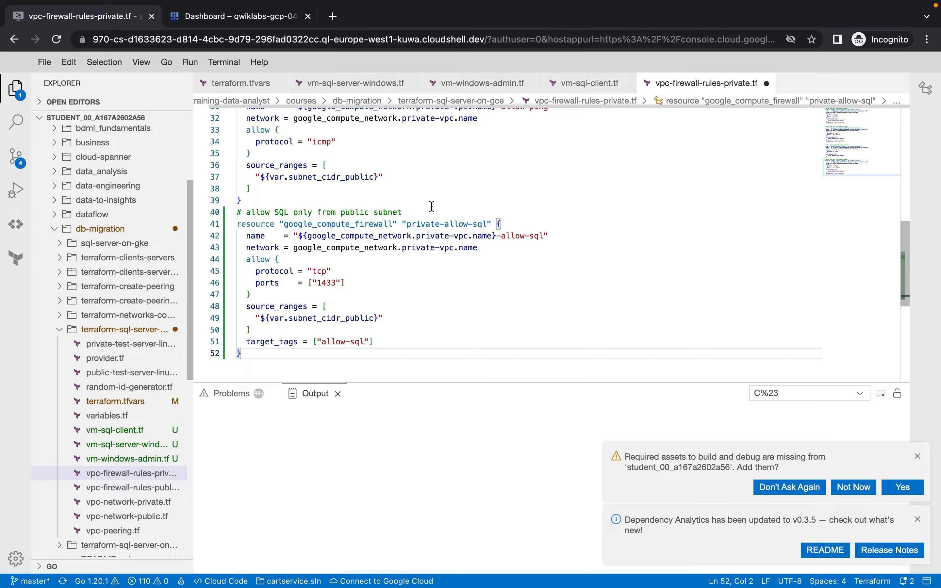
{"action": "key", "text": "super+s"}
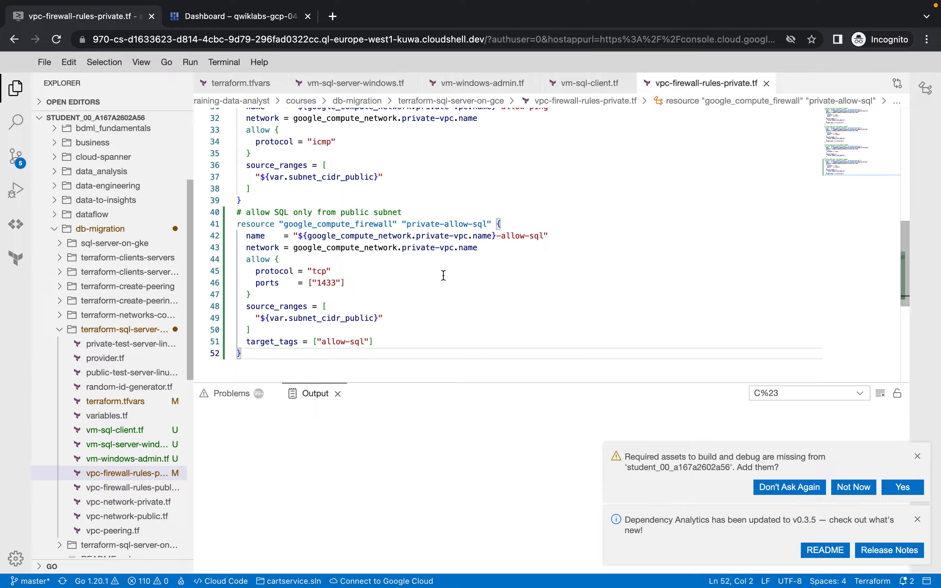
{"action": "key", "text": "ctrl+Left"}
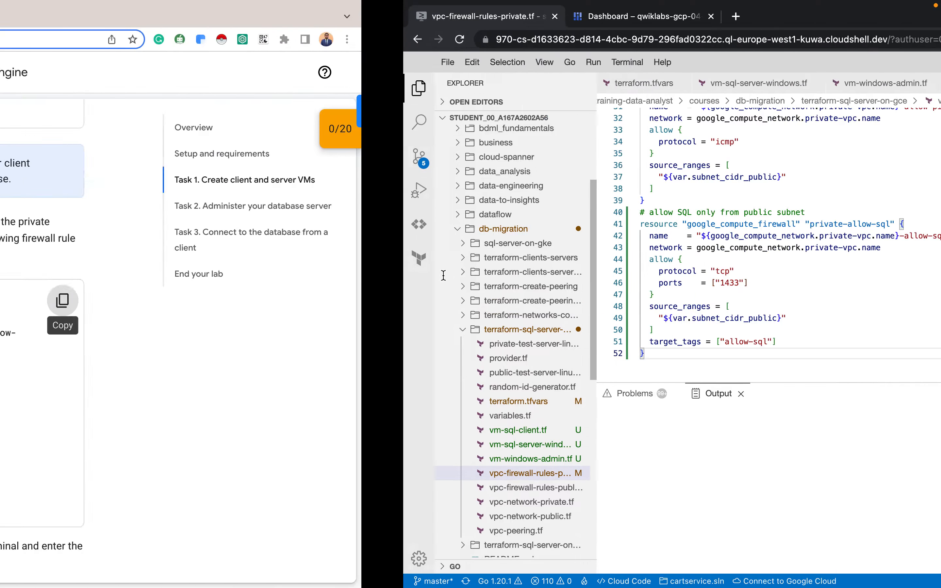
{"action": "scroll", "coordinate": [443, 374], "scroll_direction": "down", "scroll_amount": 5}
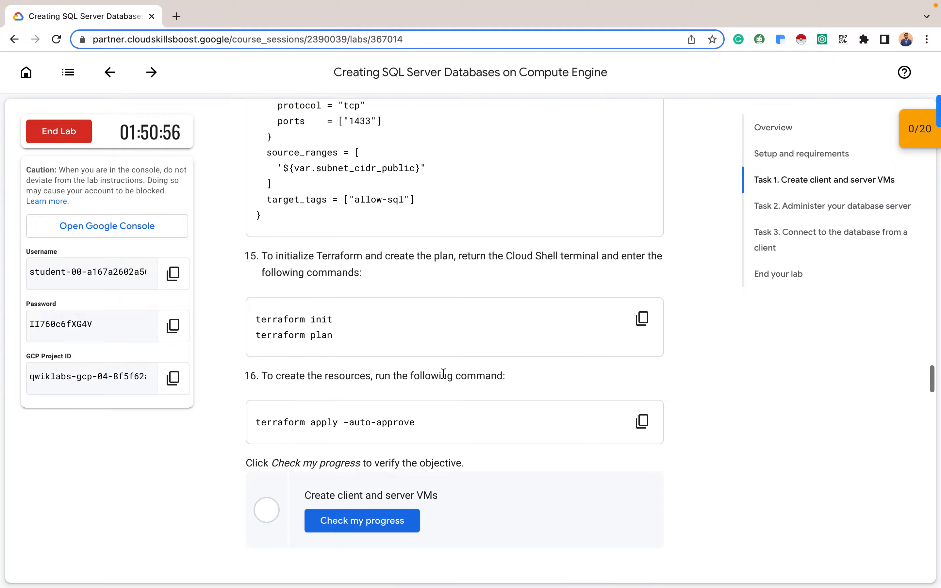
{"action": "scroll", "coordinate": [442, 372], "scroll_direction": "up", "scroll_amount": 3}
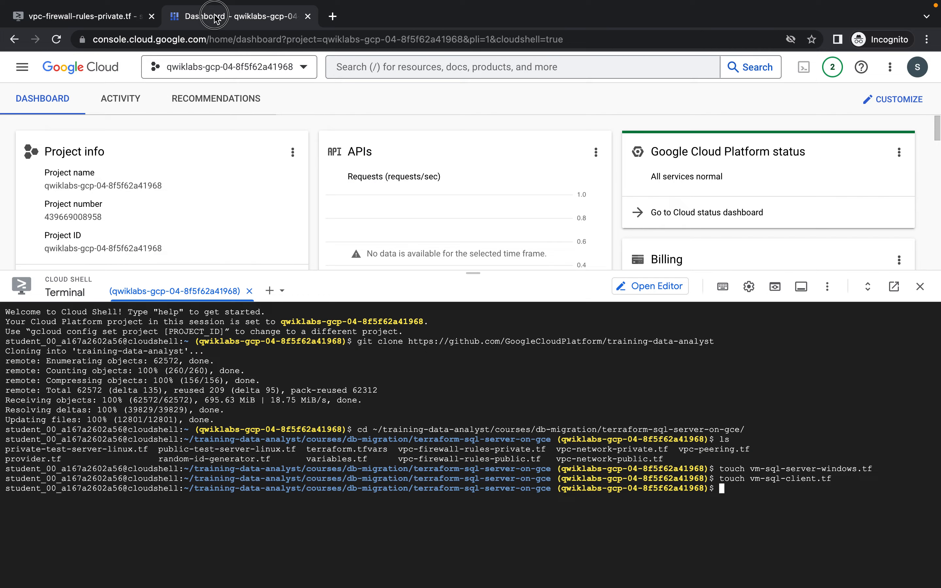
Run terraform init in the Cloud Shell terminal.
{"action": "left_click", "coordinate": [217, 16]}
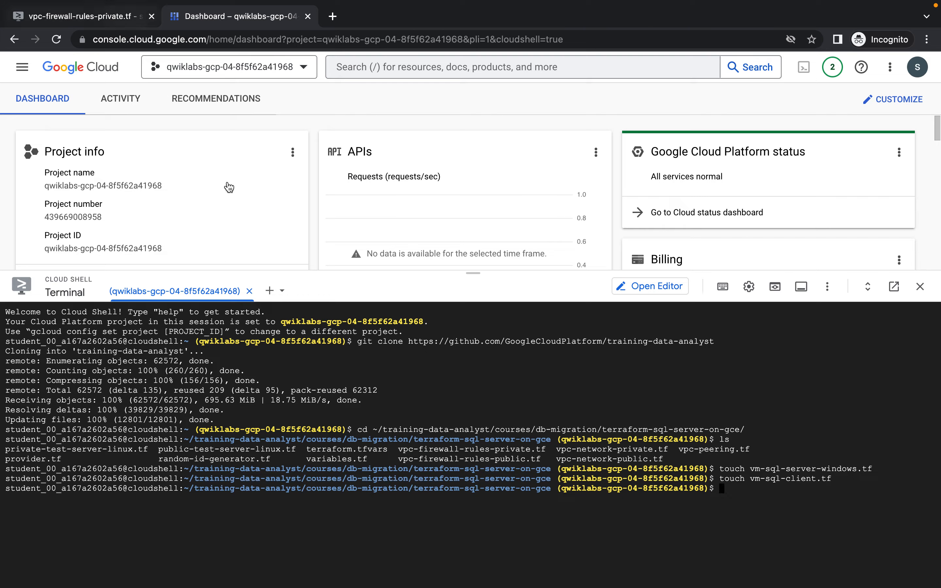
{"action": "type", "text": "terraform init"}
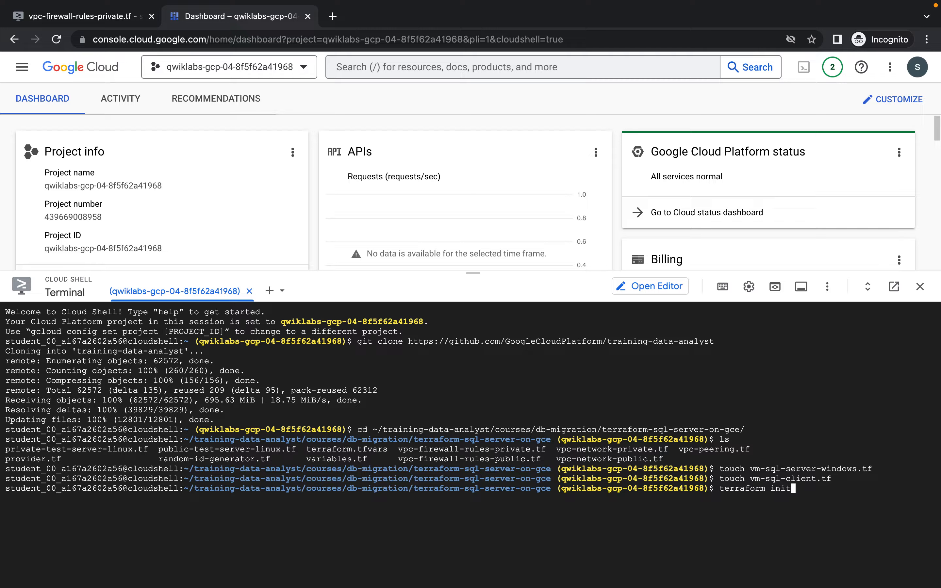
{"action": "key", "text": "Return"}
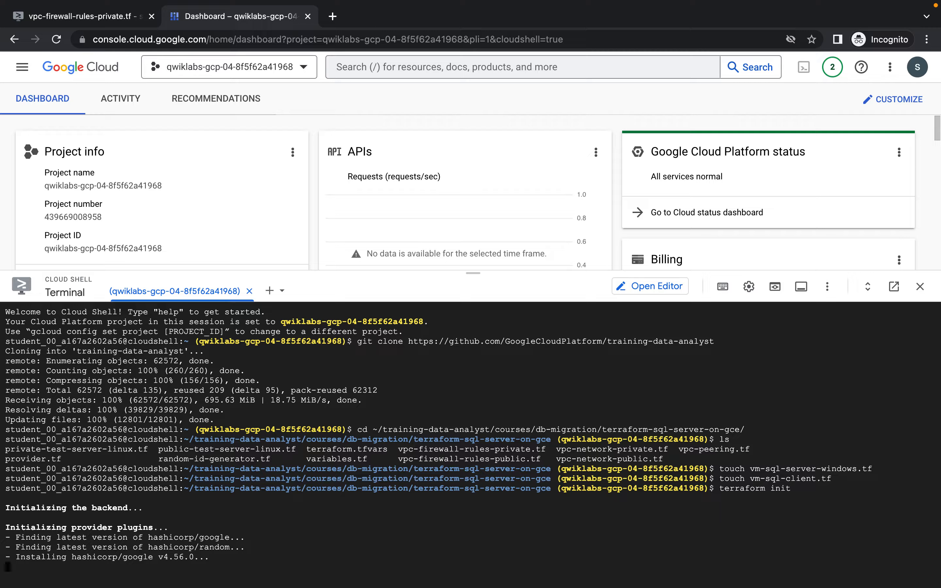
Run terraform plan to preview 19 resources, then start terraform apply -auto-approve.
{"action": "left_click_drag", "start_coordinate": [473, 273], "coordinate": [475, 176]}
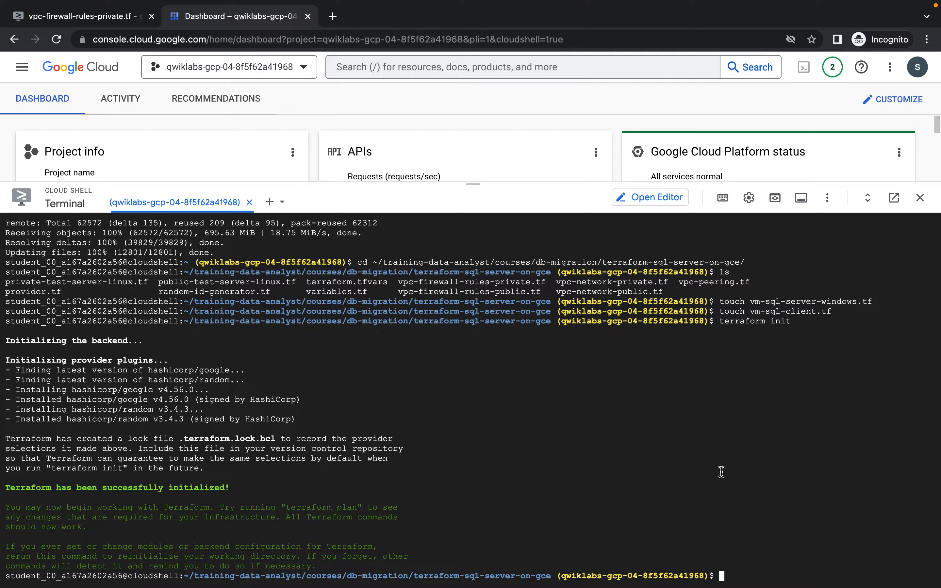
{"action": "type", "text": "terraform app"}
{"action": "key", "text": "BackSpace"}
{"action": "key", "text": "BackSpace"}
{"action": "key", "text": "BackSpace"}
{"action": "type", "text": "plan"}
{"action": "key", "text": "Return"}
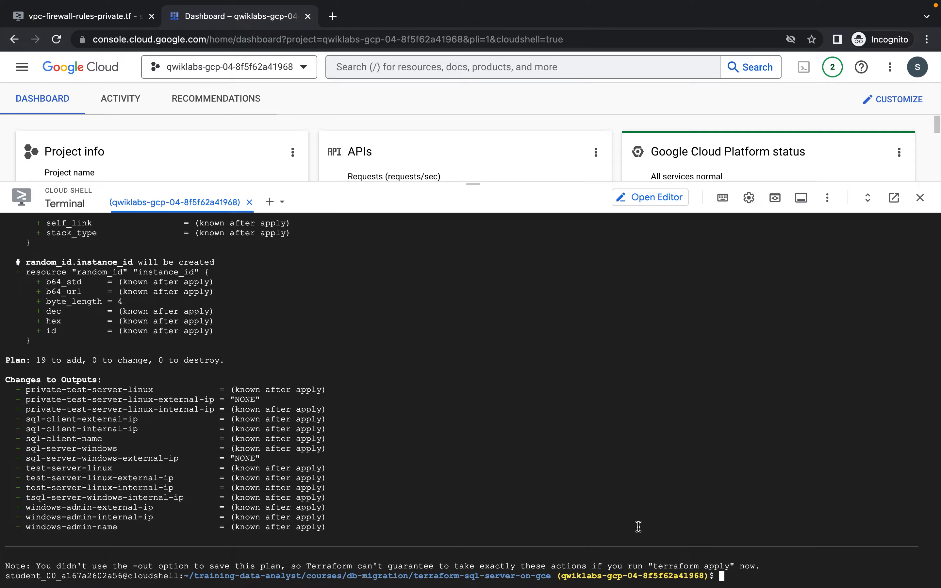
{"action": "type", "text": "terraform apply -auto-approve"}
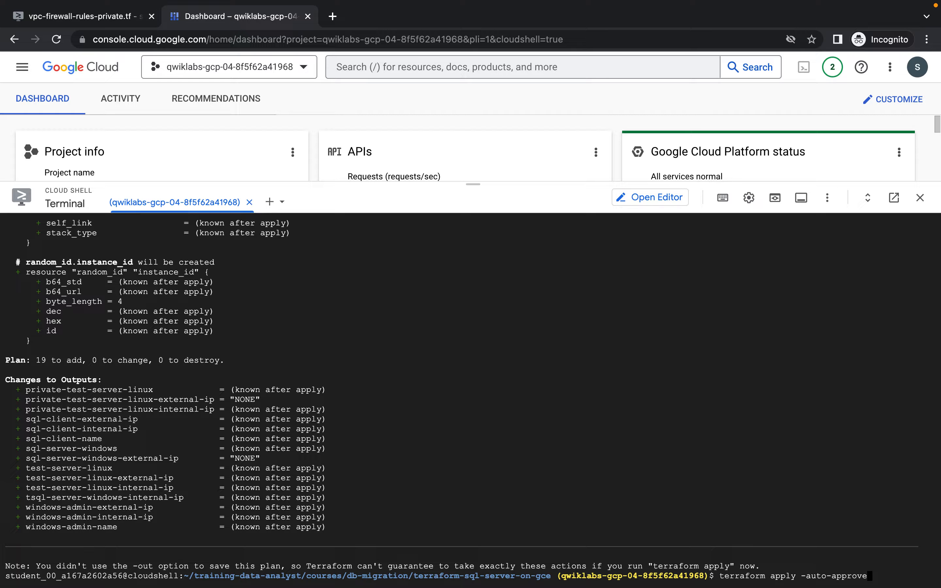
{"action": "key", "text": "Return"}
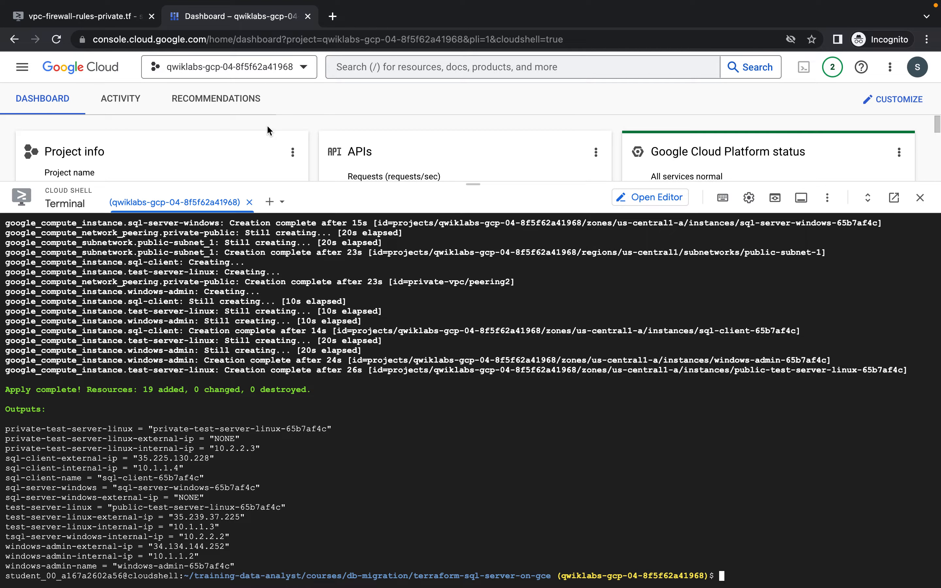
After apply finishes, check lab progress for the 'Create client and server VMs' objective.
{"action": "key", "text": "ctrl+Left"}
{"action": "scroll", "coordinate": [455, 343], "scroll_direction": "down", "scroll_amount": 5}
{"action": "left_click", "coordinate": [362, 403]}
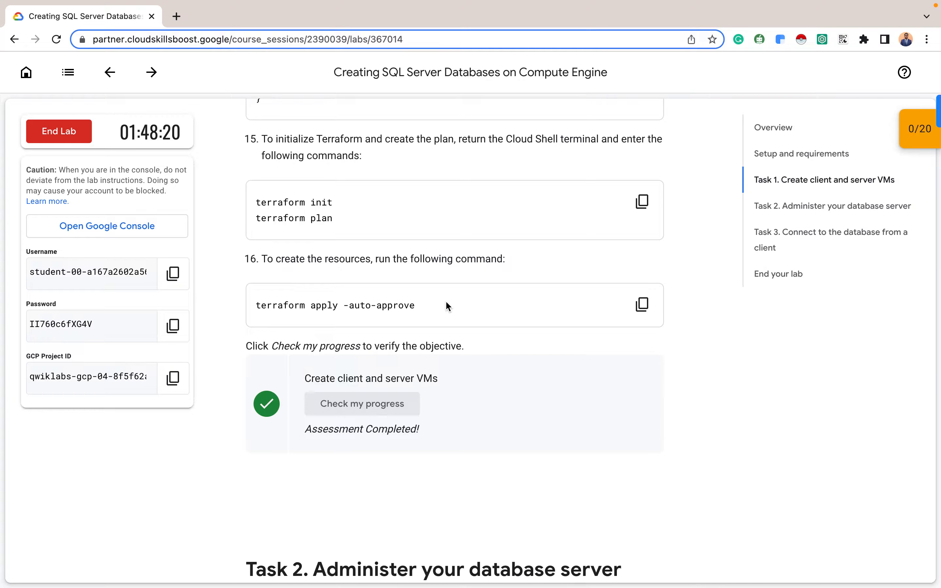
Show the Compute Engine VM instances list with the five newly created VMs.
{"action": "key", "text": "ctrl+Right"}
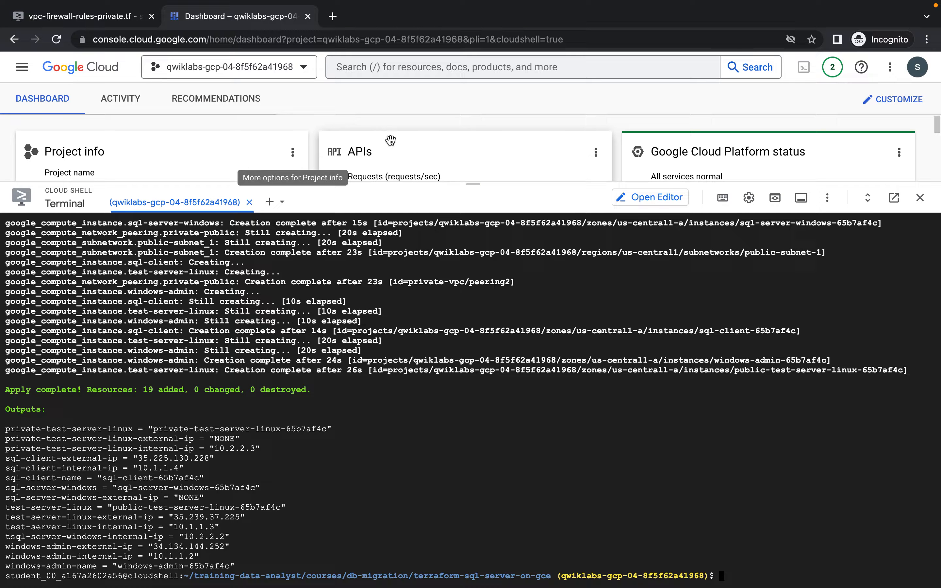
{"action": "left_click_drag", "start_coordinate": [472, 183], "coordinate": [471, 335]}
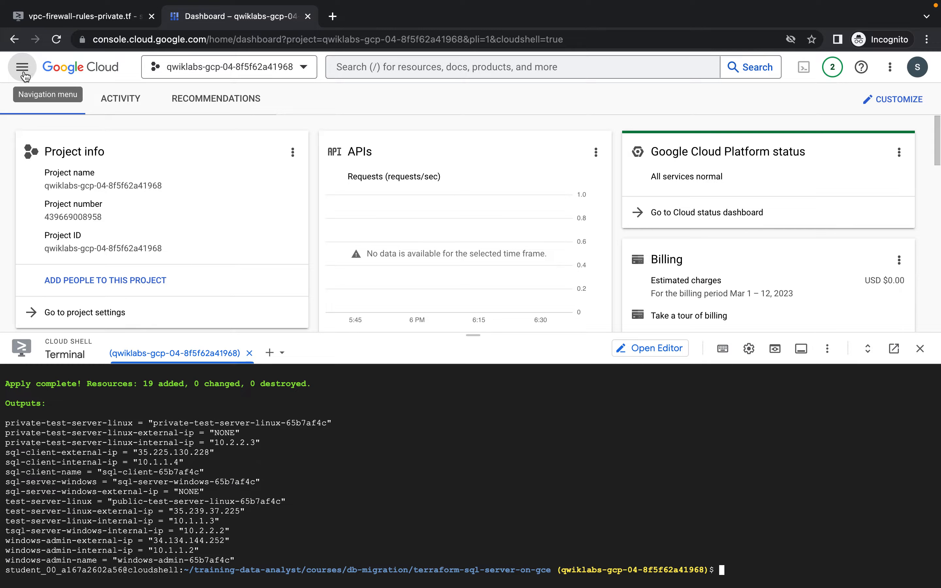
{"action": "left_click", "coordinate": [22, 67]}
{"action": "mouse_move", "coordinate": [136, 316]}
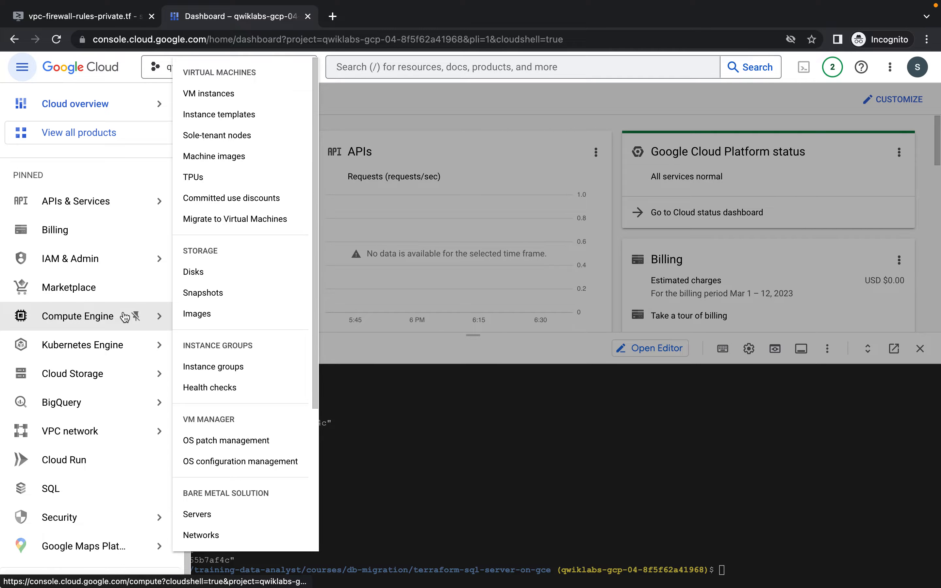
{"action": "left_click", "coordinate": [240, 94]}
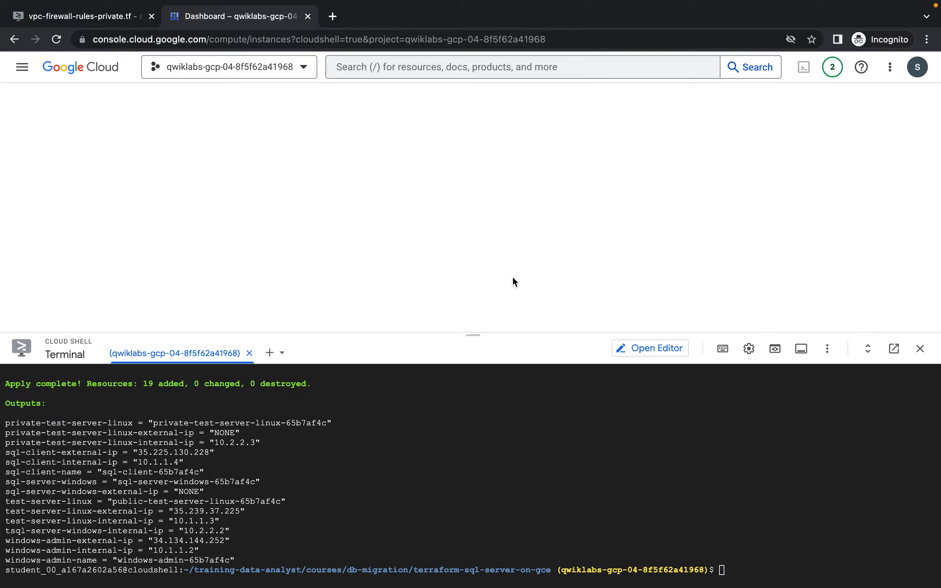
{"action": "left_click_drag", "start_coordinate": [474, 334], "coordinate": [475, 444]}
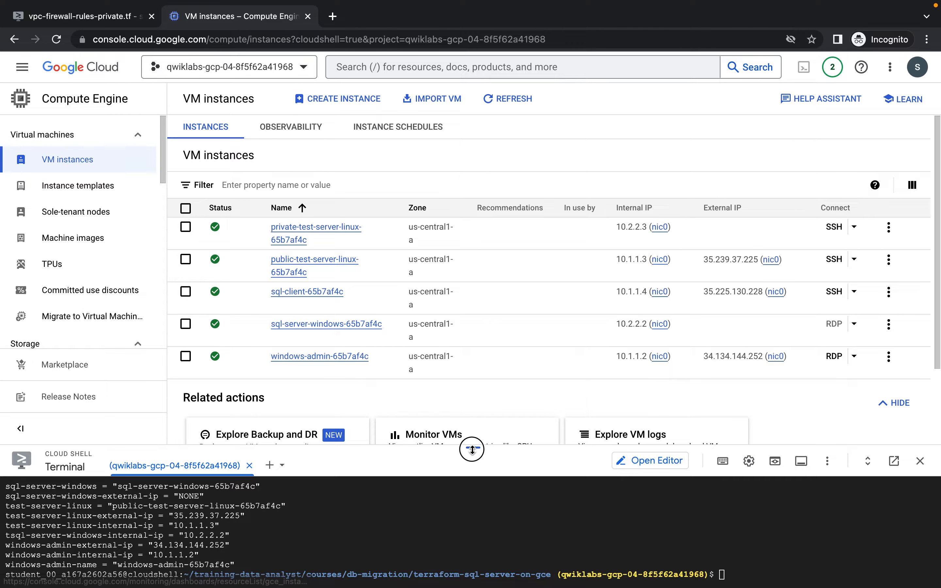
Scroll the lab instructions down to Task 2, 'Administer your database server'.
{"action": "left_click_drag", "start_coordinate": [472, 447], "coordinate": [471, 291]}
{"action": "key", "text": "ctrl+Left"}
{"action": "scroll", "coordinate": [393, 210], "scroll_direction": "down", "scroll_amount": 7}
{"action": "scroll", "coordinate": [393, 210], "scroll_direction": "down", "scroll_amount": 3}
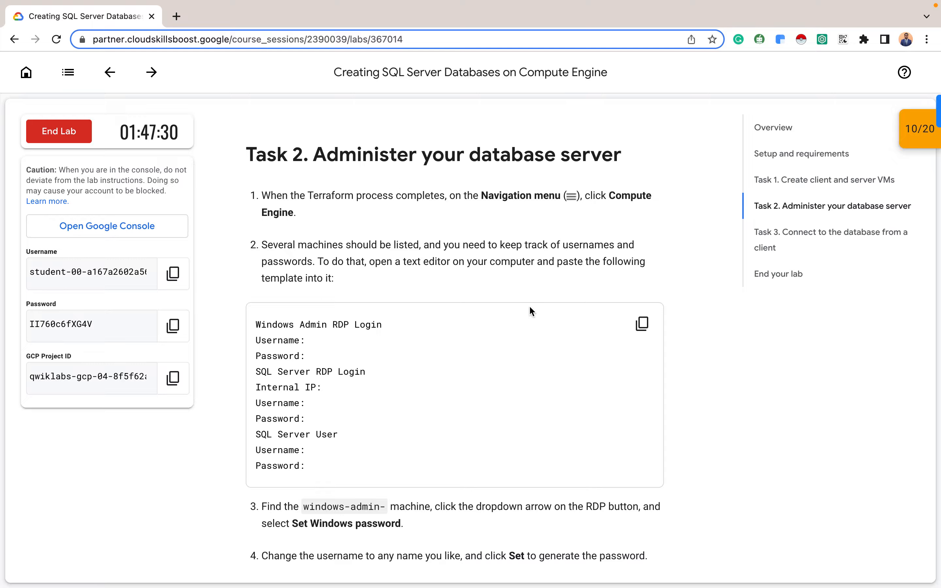
Copy the login-tracking template from the lab into a new Notes note.
{"action": "left_click", "coordinate": [645, 331]}
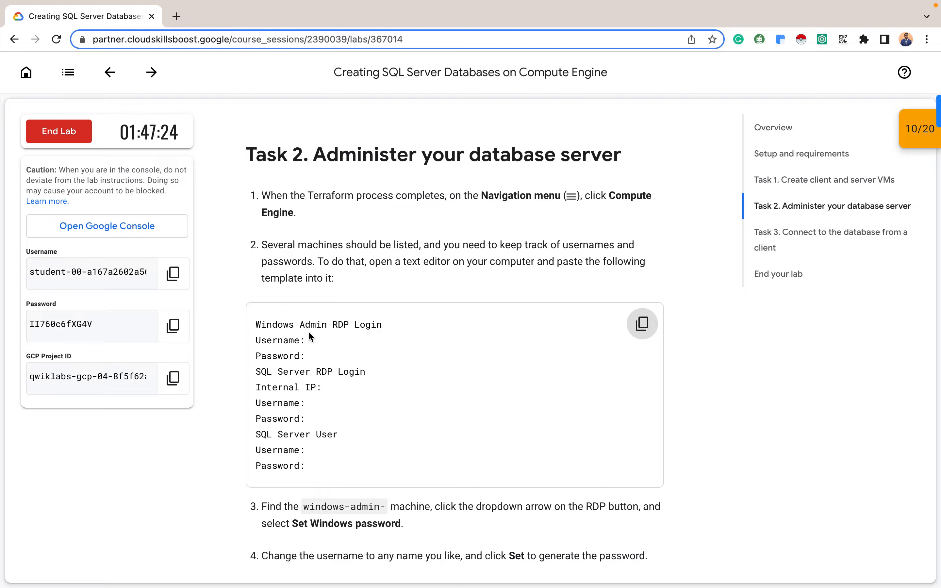
{"action": "key", "text": "ctrl+Left"}
{"action": "left_click", "coordinate": [209, 112]}
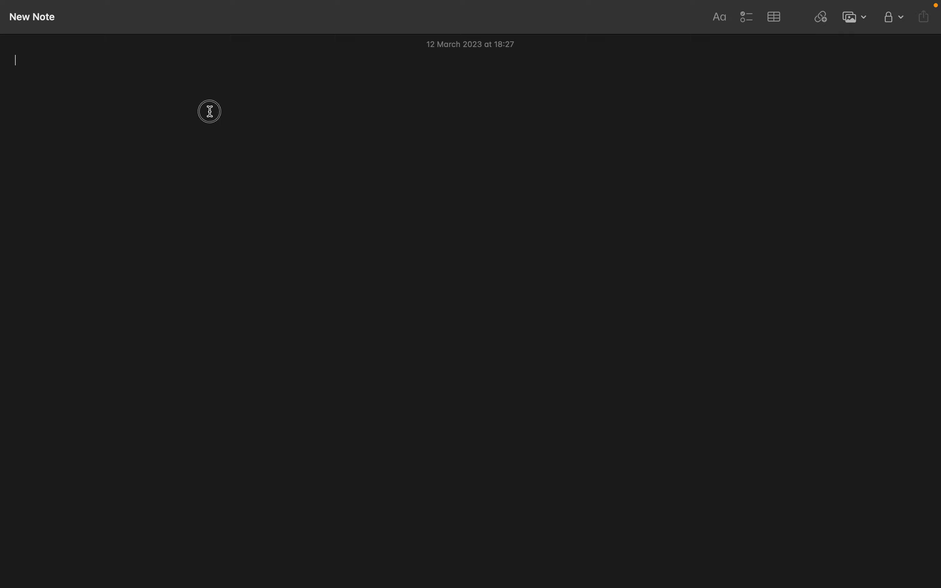
{"action": "key", "text": "super+v"}
Read lab steps 3–8 on recording VM credentials, then return to the console.
{"action": "key", "text": "ctrl+Right"}
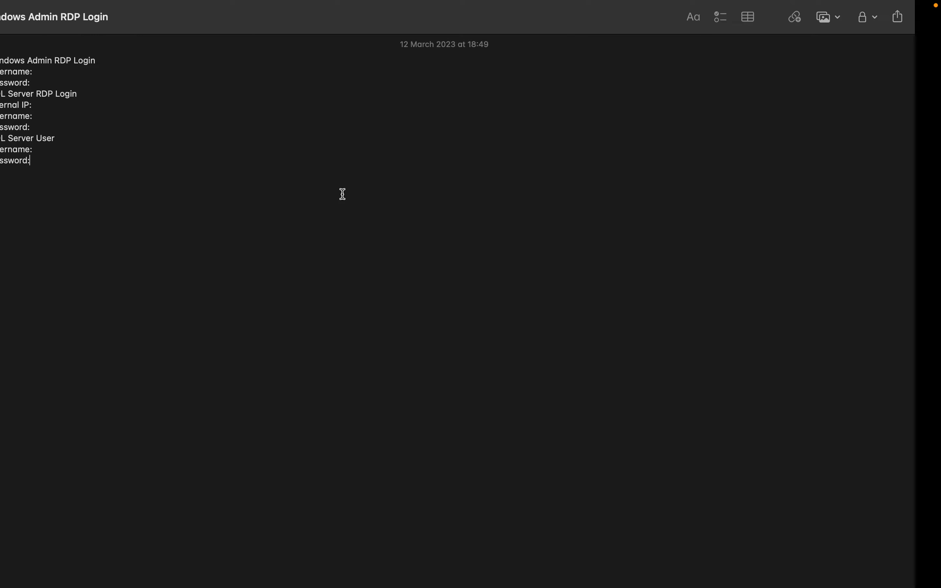
{"action": "scroll", "coordinate": [490, 371], "scroll_direction": "down", "scroll_amount": 5}
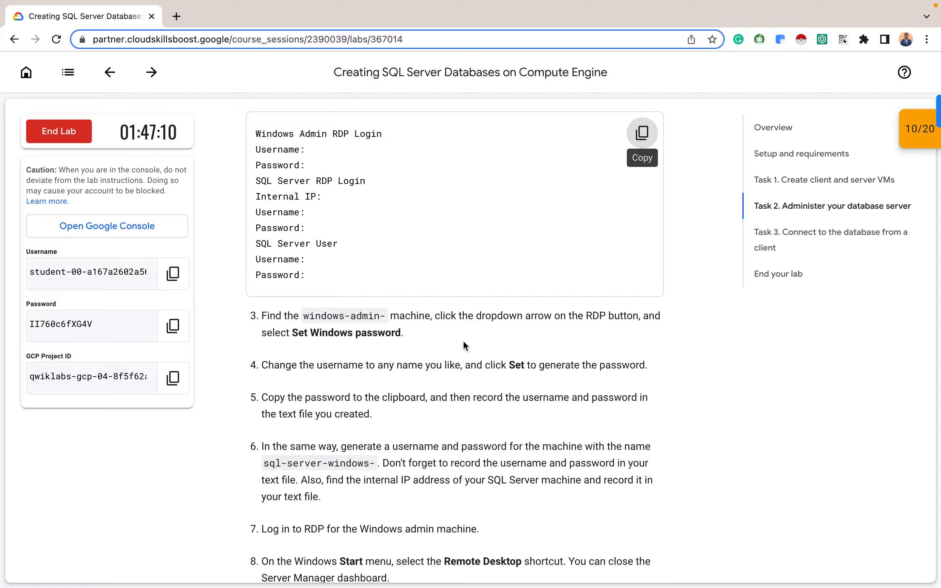
{"action": "key", "text": "ctrl+Right"}
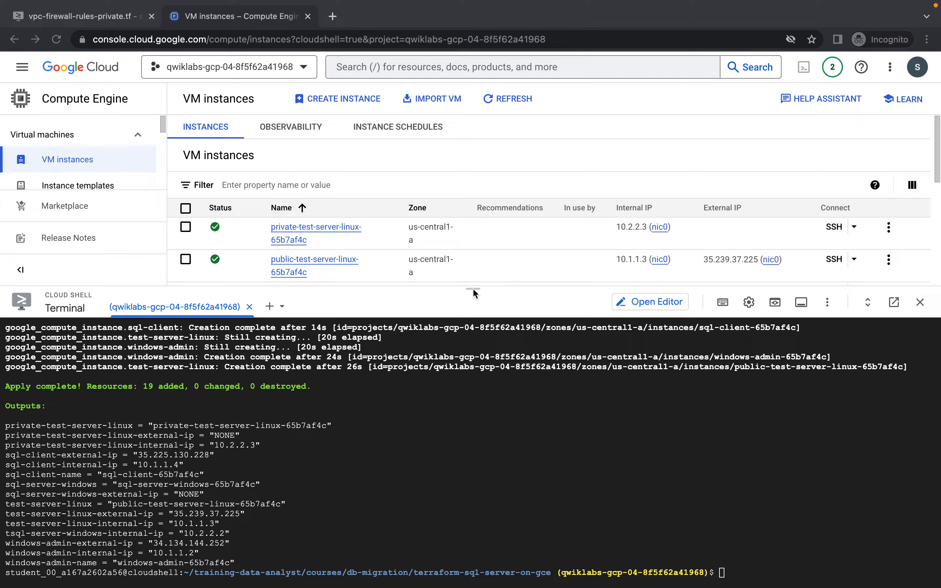
{"action": "left_click_drag", "start_coordinate": [473, 286], "coordinate": [486, 362]}
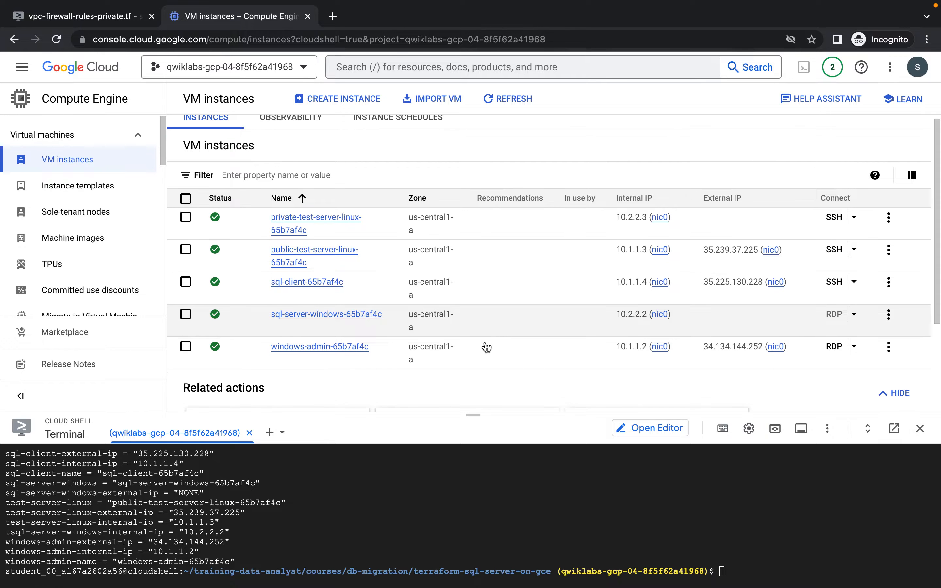
{"action": "scroll", "coordinate": [491, 361], "scroll_direction": "down", "scroll_amount": 1}
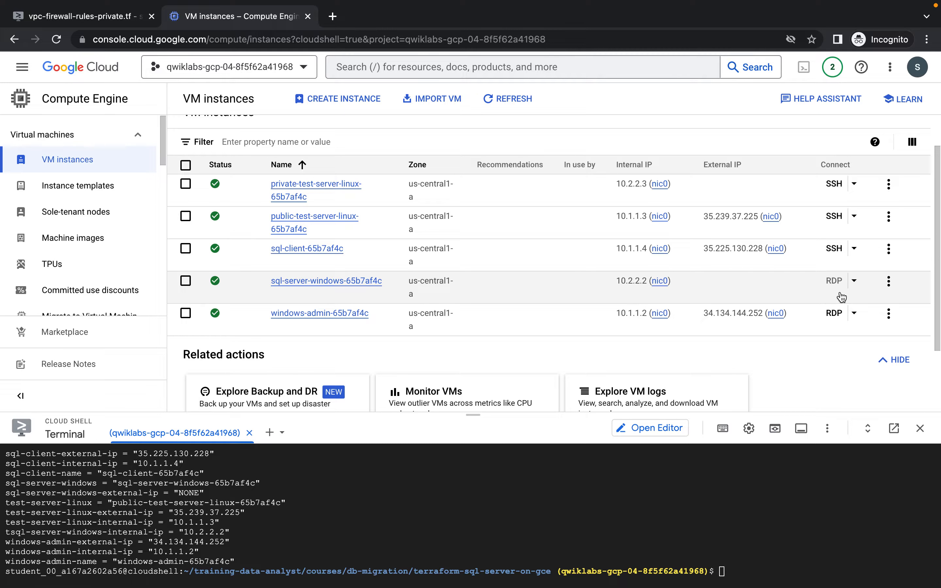
{"action": "key", "text": "ctrl+Left"}
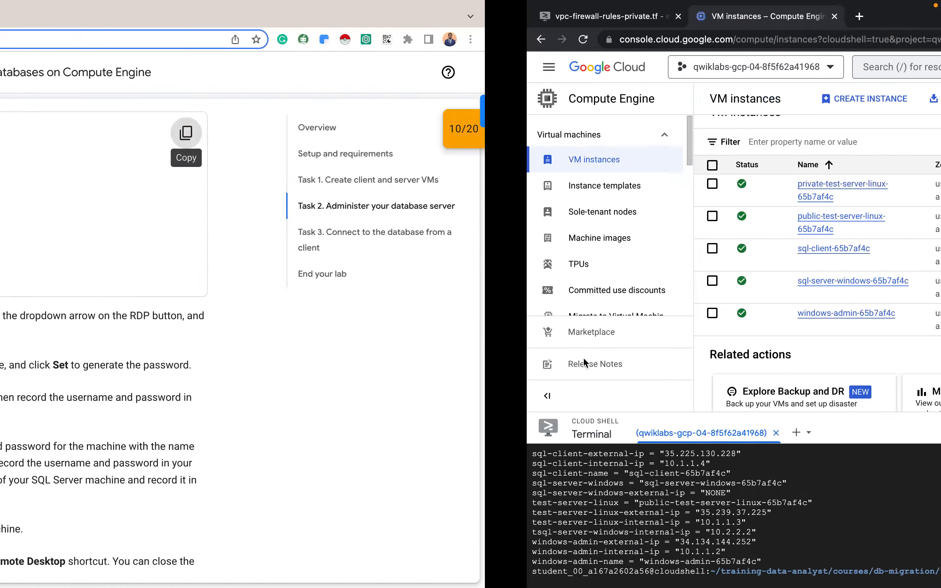
{"action": "key", "text": "ctrl+Right"}
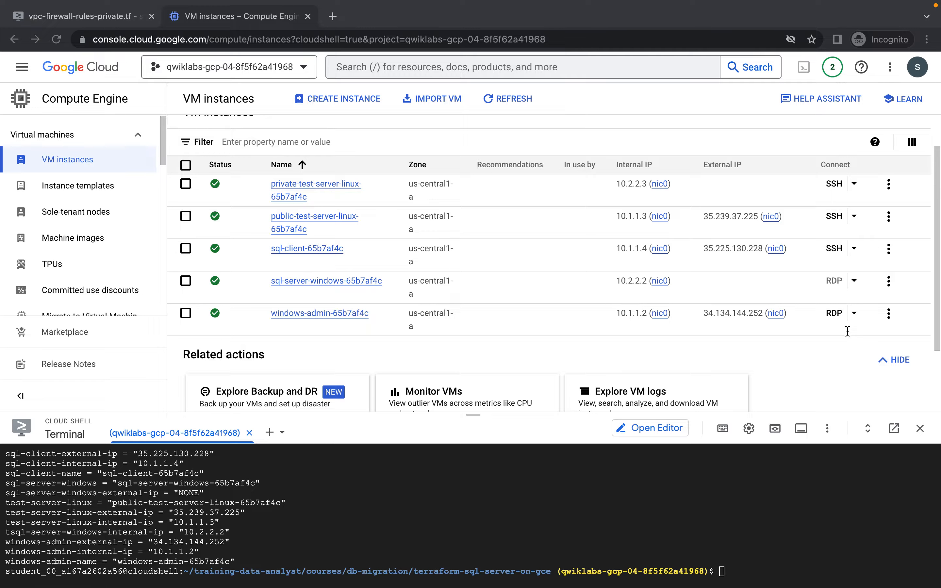
Start setting a Windows password for windows-admin and record its username in the note.
{"action": "left_click", "coordinate": [854, 313]}
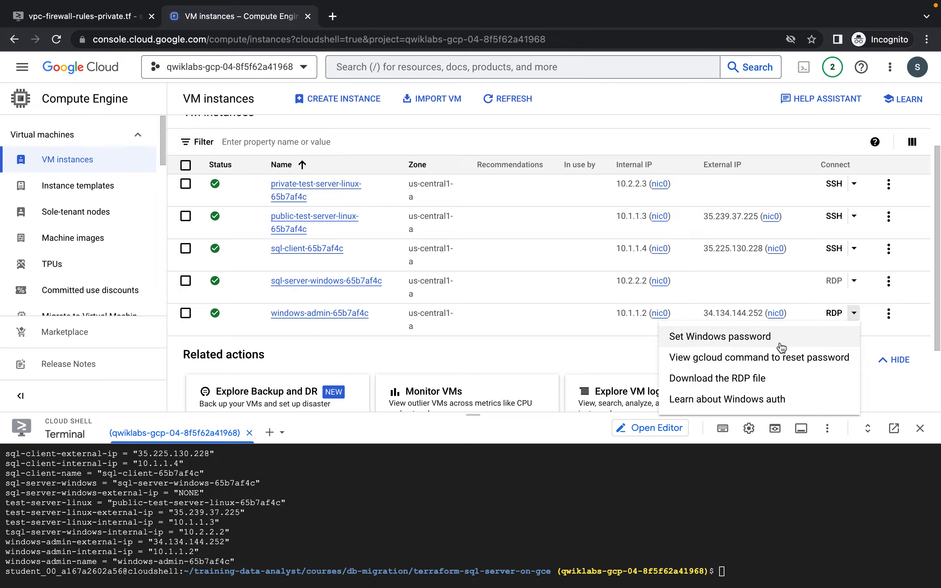
{"action": "left_click", "coordinate": [781, 339]}
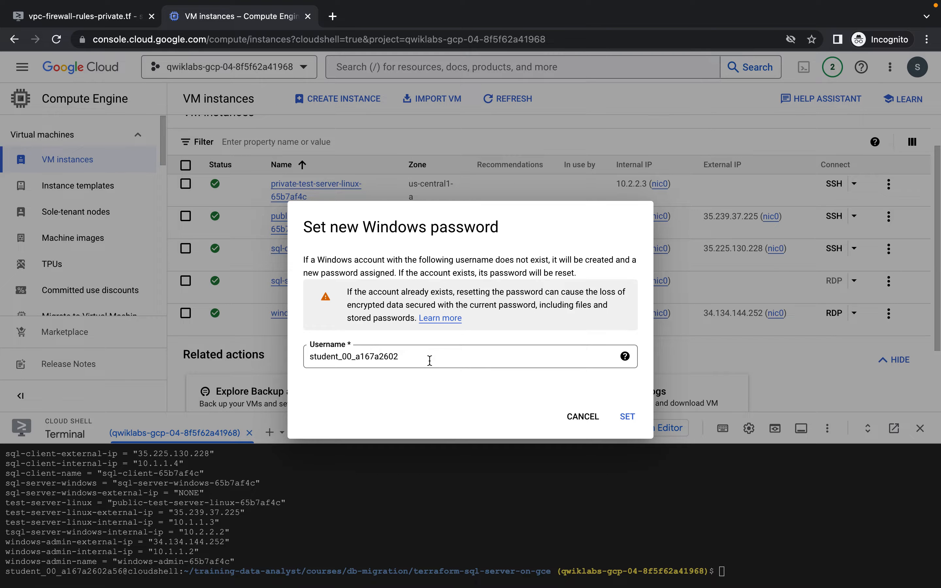
{"action": "left_click_drag", "start_coordinate": [417, 359], "coordinate": [253, 354]}
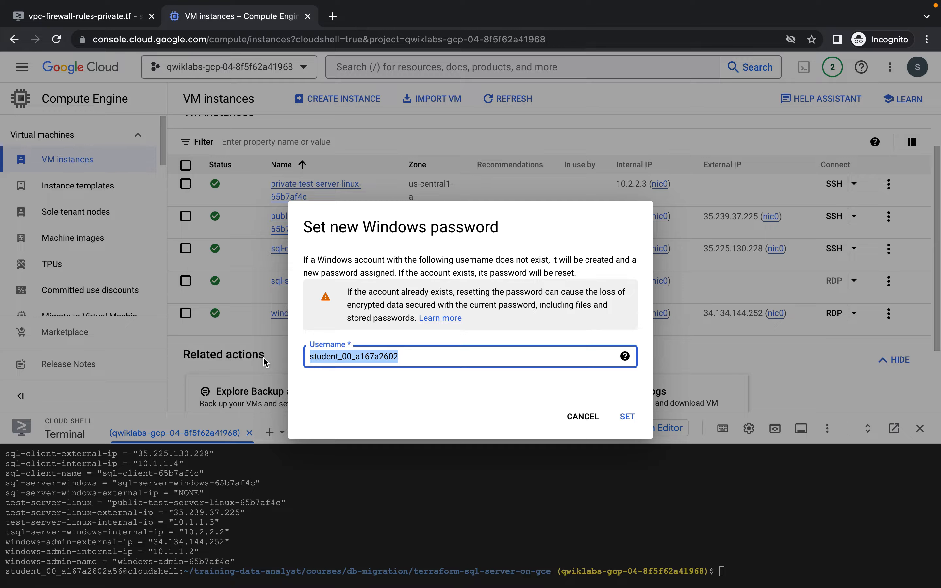
{"action": "key", "text": "ctrl+Left"}
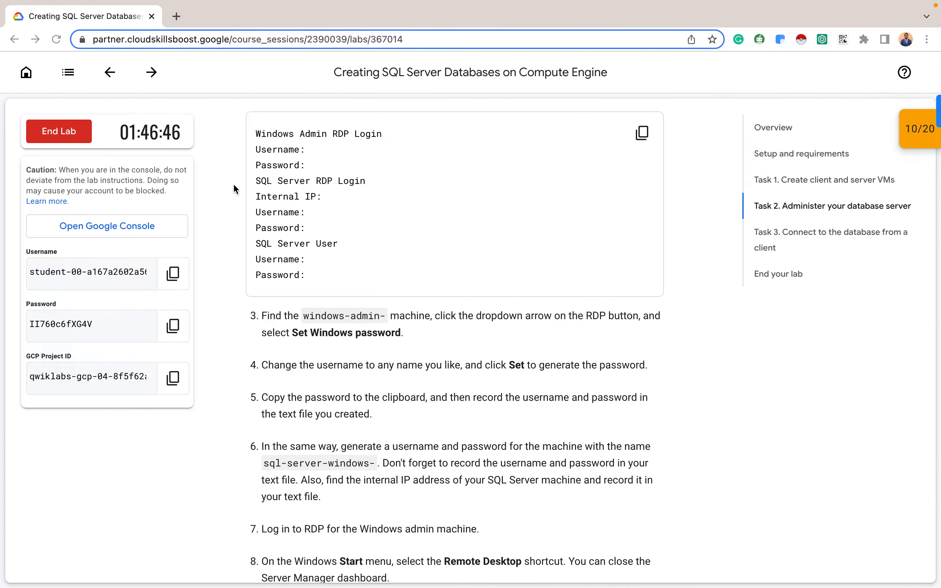
{"action": "key", "text": "ctrl+Left"}
{"action": "left_click", "coordinate": [96, 74]}
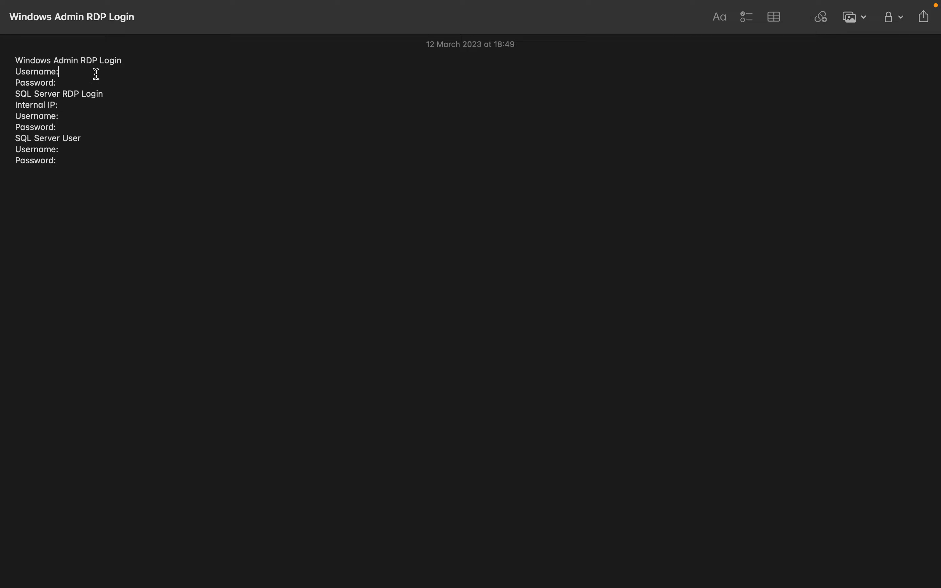
{"action": "key", "text": "super+v"}
Generate the windows-admin password, paste it after 'Password:' in the note, and close the dialog.
{"action": "key", "text": "ctrl+Right"}
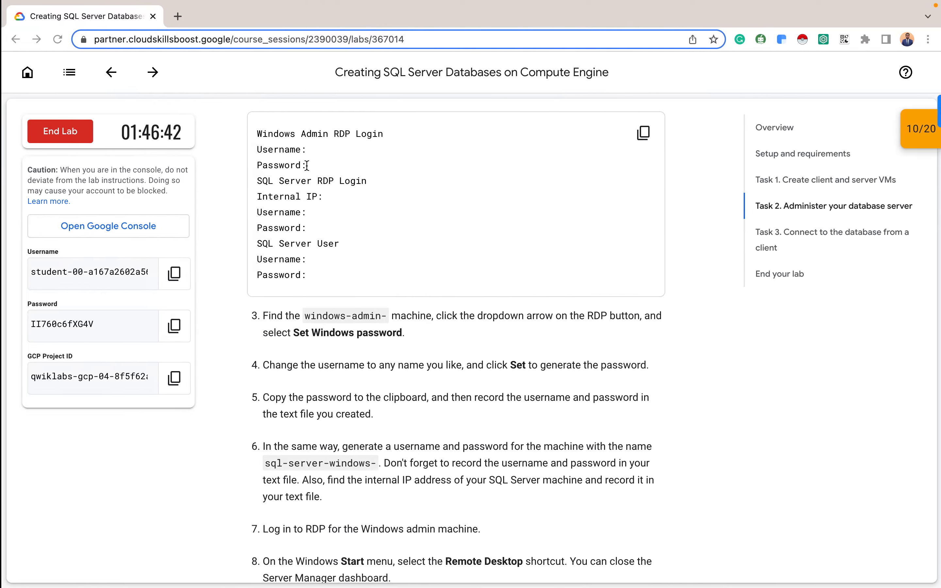
{"action": "key", "text": "ctrl+Right"}
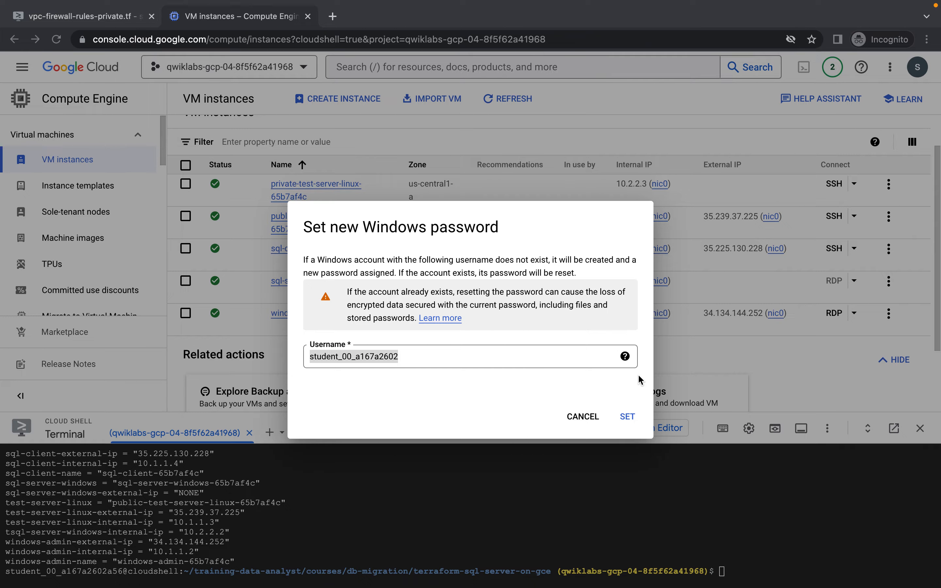
{"action": "left_click", "coordinate": [628, 416]}
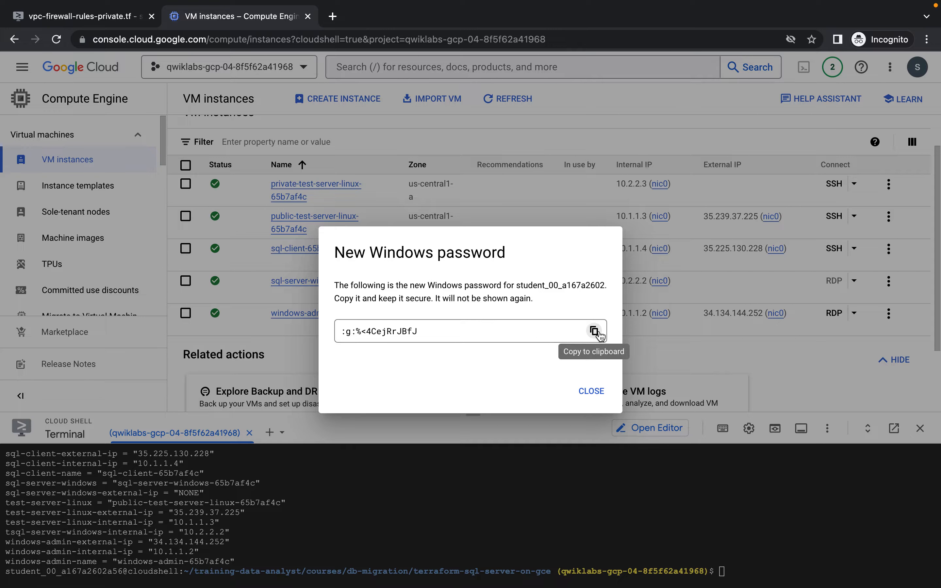
{"action": "left_click", "coordinate": [590, 332]}
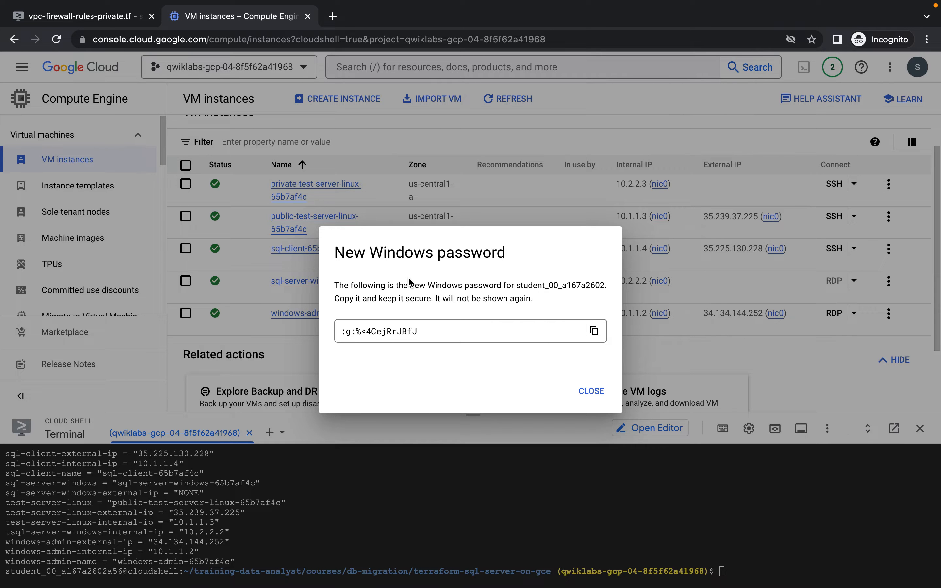
{"action": "key", "text": "ctrl+Left"}
{"action": "key", "text": "ctrl+Left"}
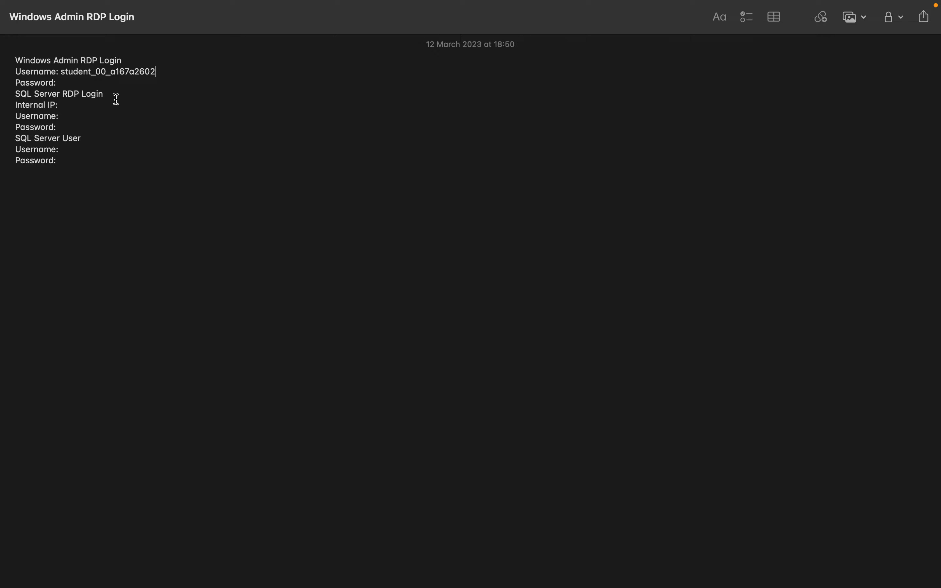
{"action": "key", "text": "super+v"}
{"action": "key", "text": "ctrl+Right"}
{"action": "scroll", "coordinate": [337, 163], "scroll_direction": "down", "scroll_amount": 5}
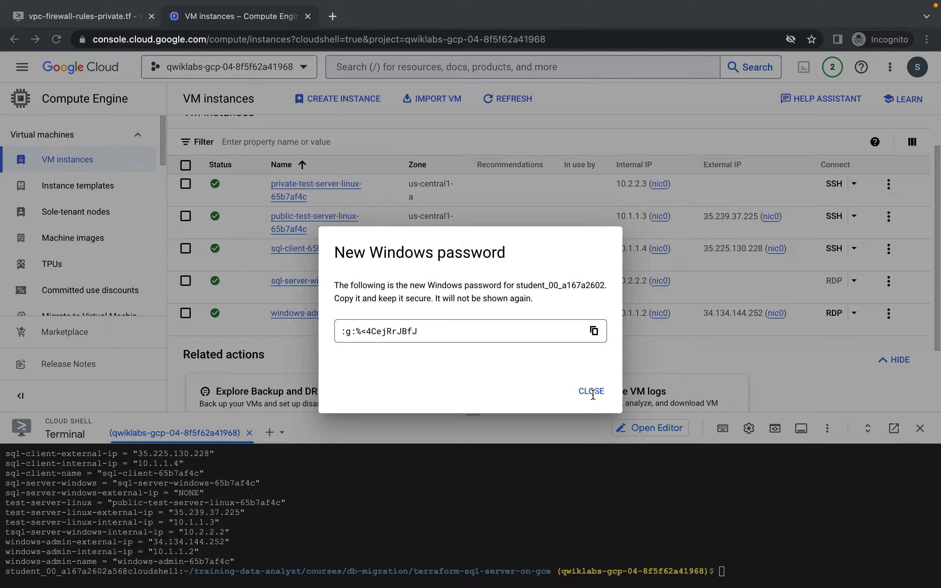
{"action": "left_click", "coordinate": [592, 391]}
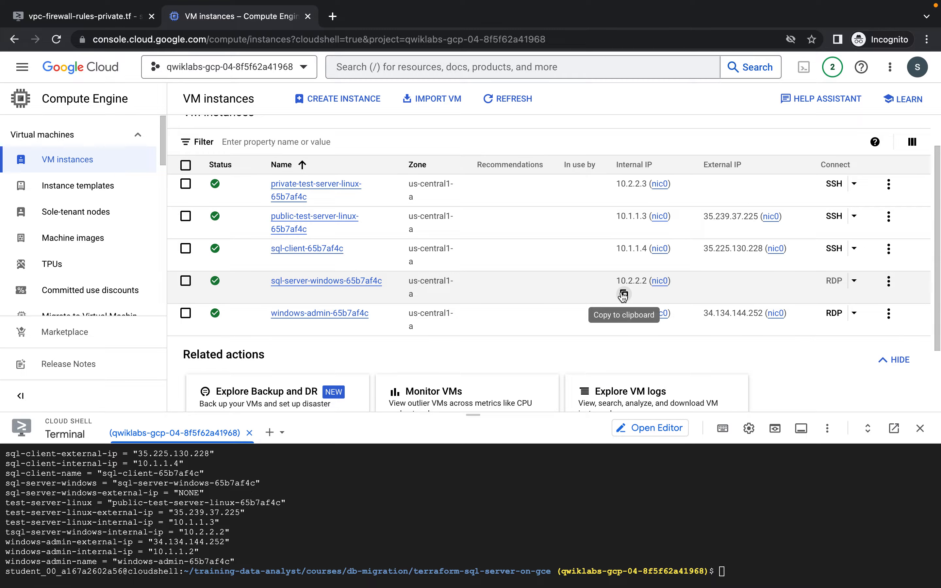
Start a Windows password for sql-server-windows and record its username under SQL Server RDP Login.
{"action": "left_click", "coordinate": [854, 280]}
{"action": "left_click", "coordinate": [747, 312]}
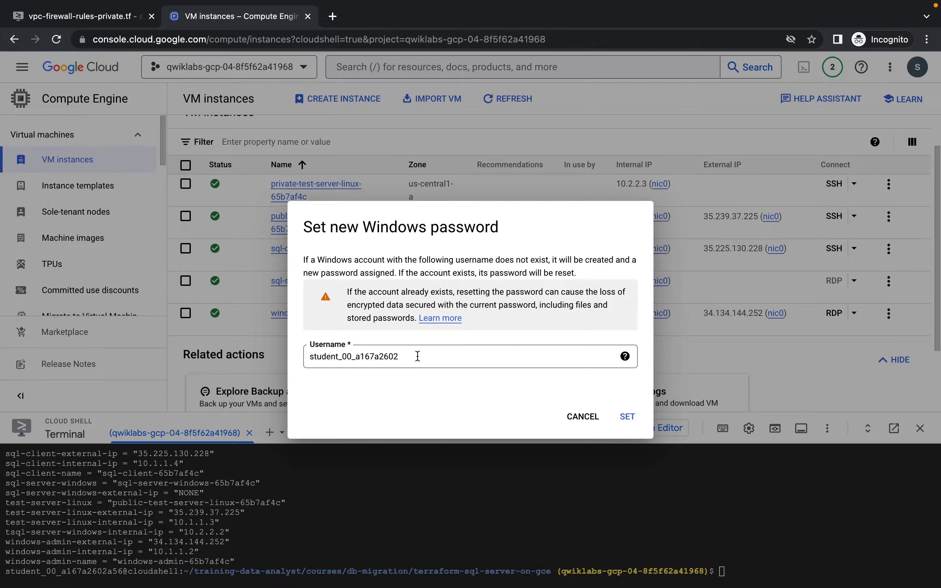
{"action": "double_click", "coordinate": [417, 356]}
{"action": "key", "text": "ctrl+Left"}
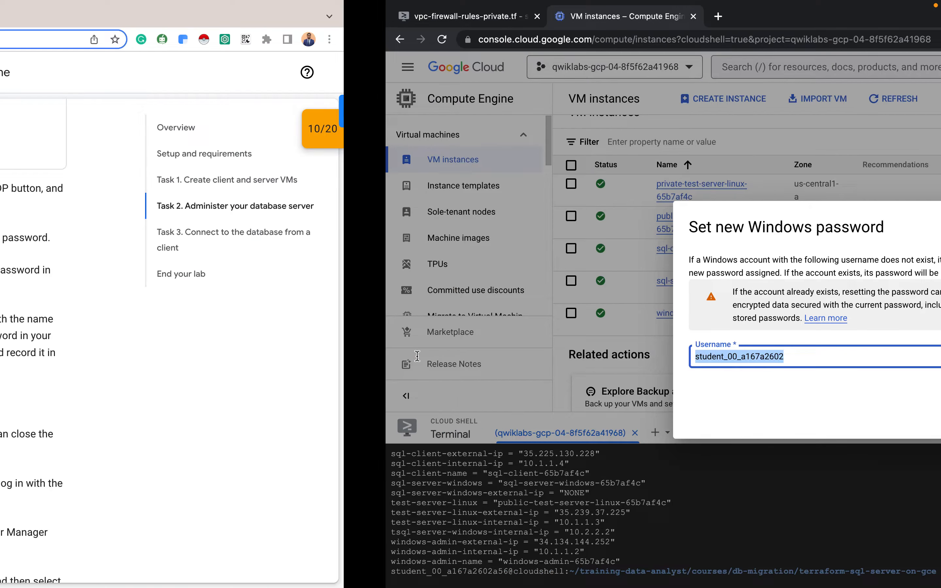
{"action": "key", "text": "ctrl+Left"}
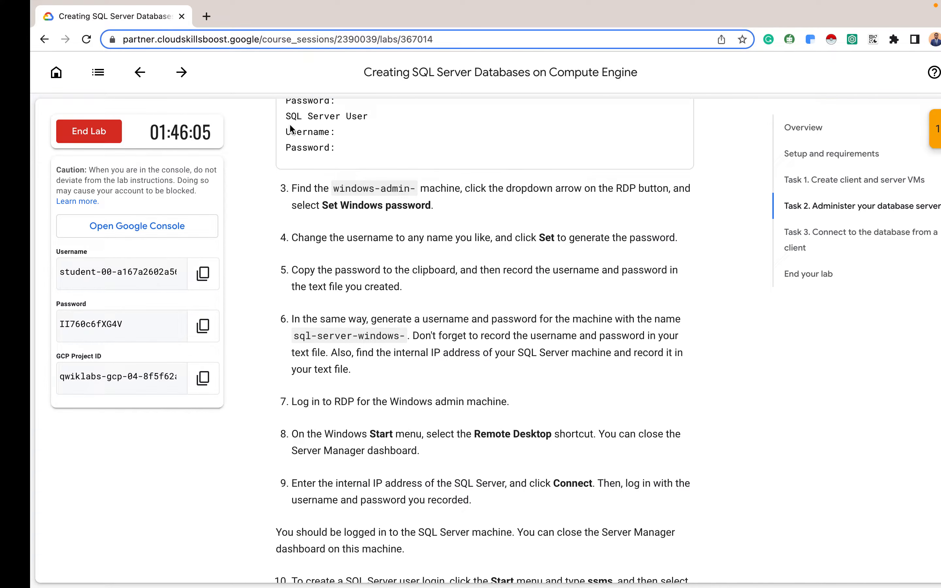
{"action": "left_click", "coordinate": [113, 108]}
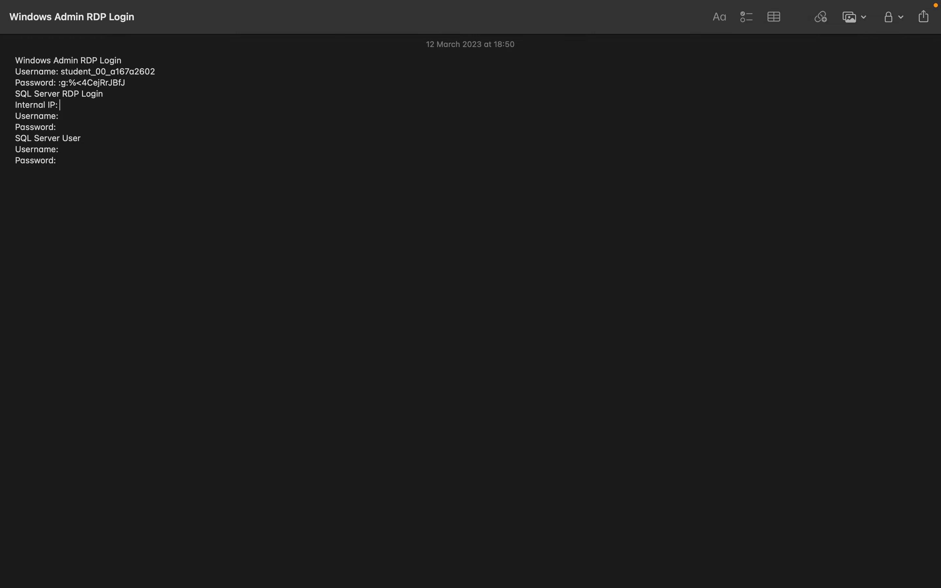
{"action": "key", "text": "super+v"}
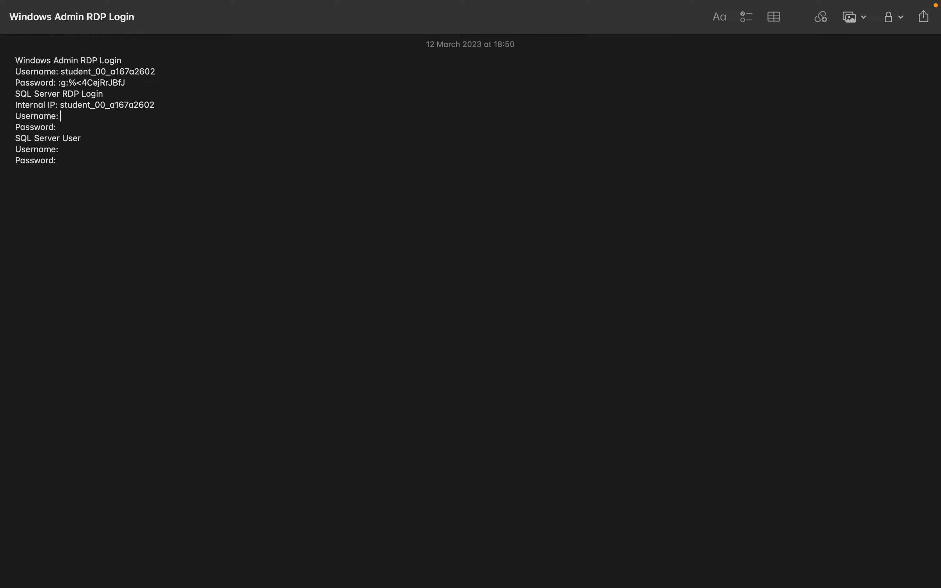
{"action": "key", "text": "super+v"}
{"action": "left_click_drag", "start_coordinate": [62, 103], "coordinate": [161, 101]}
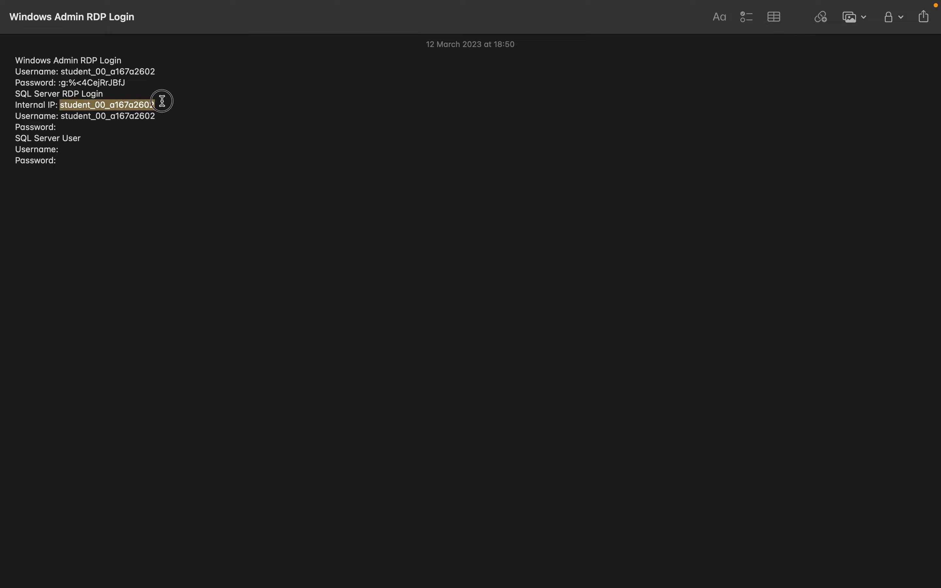
{"action": "key", "text": "BackSpace"}
Generate and copy the sql-server-windows password, then dismiss the password dialog.
{"action": "key", "text": "ctrl+Right"}
{"action": "key", "text": "ctrl+Right"}
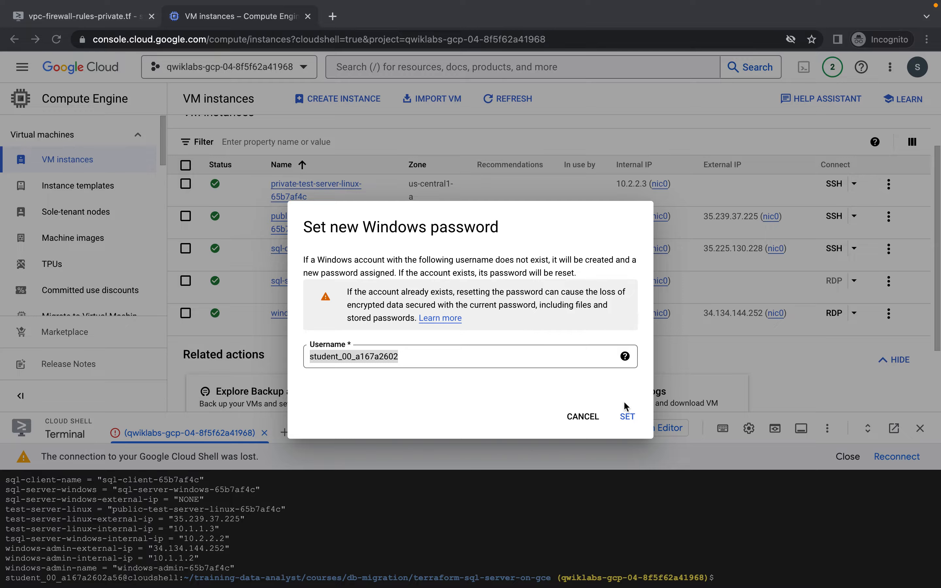
{"action": "left_click", "coordinate": [630, 416]}
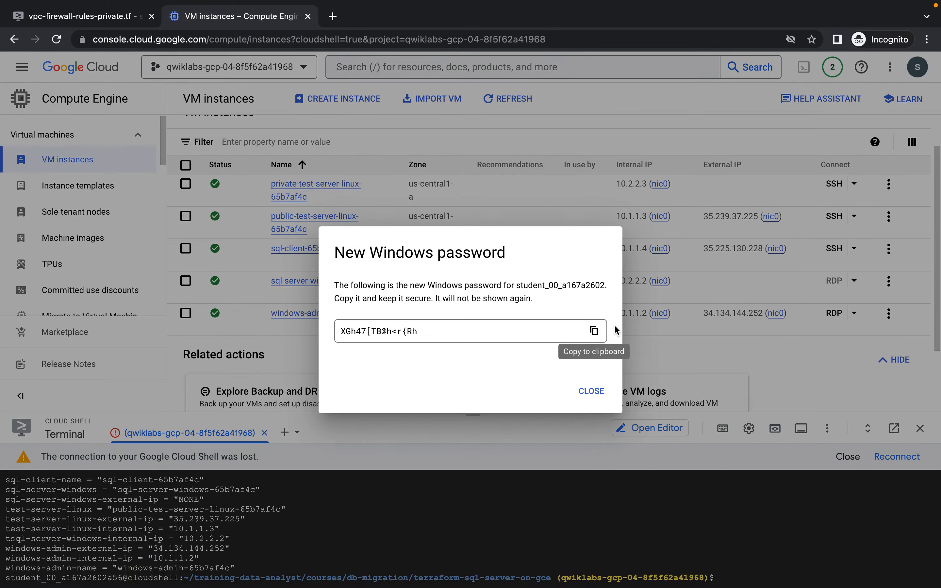
{"action": "left_click", "coordinate": [593, 330]}
{"action": "key", "text": "ctrl+Left"}
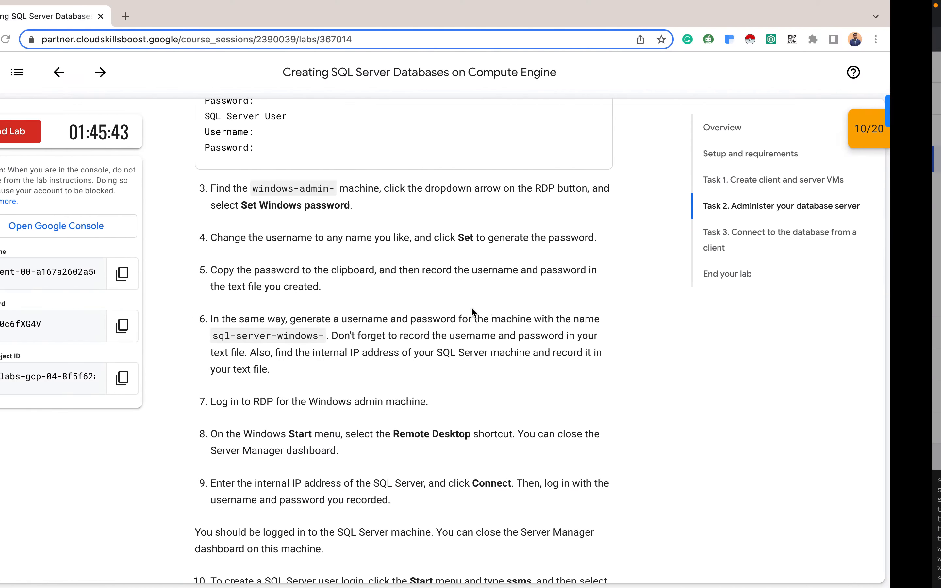
{"action": "key", "text": "ctrl+Right"}
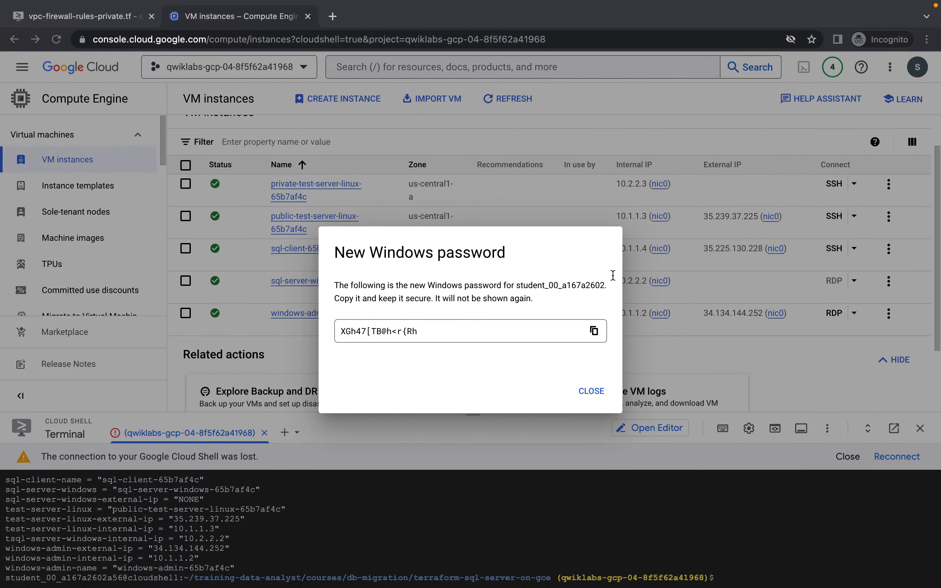
{"action": "left_click", "coordinate": [667, 344]}
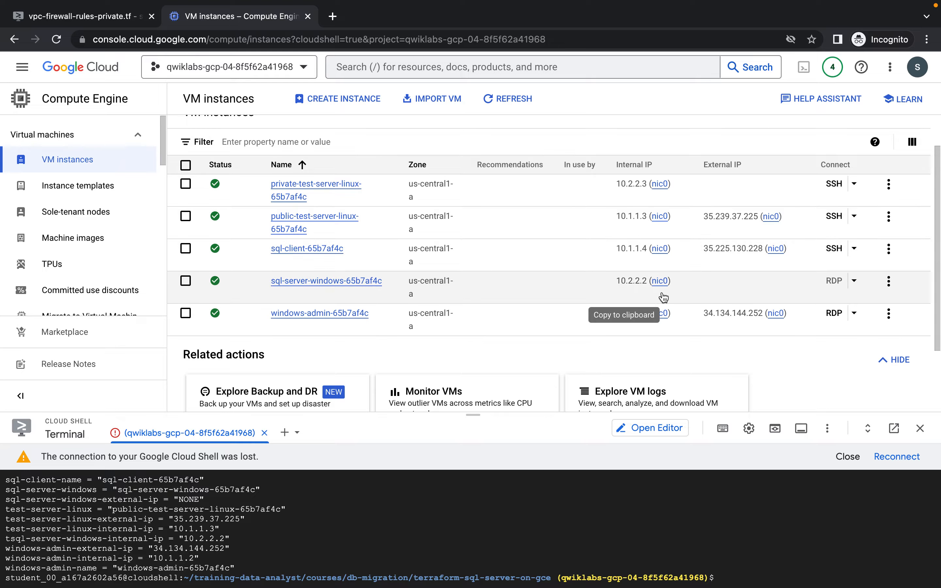
Record the sql-server-windows internal IP 10.2.2.2 in the note.
{"action": "left_click", "coordinate": [626, 294]}
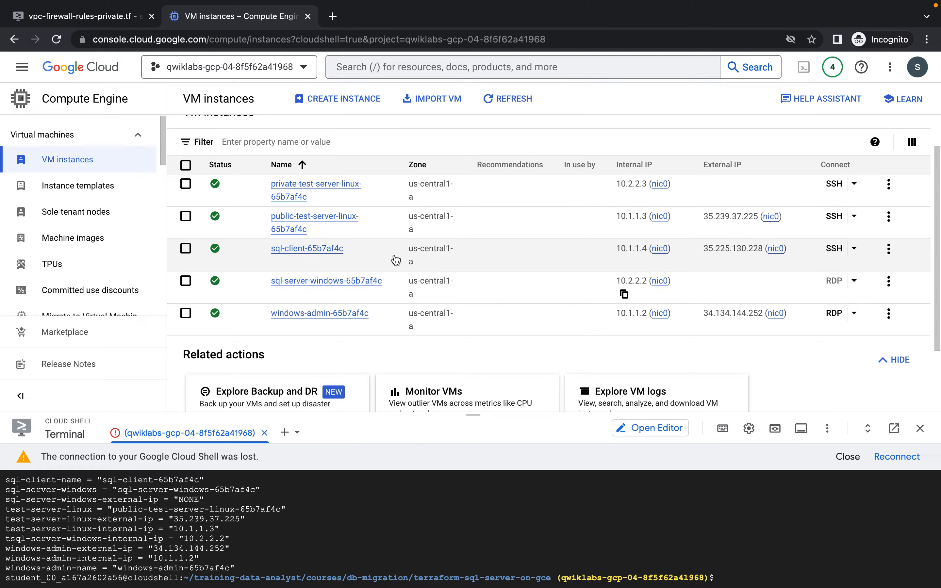
{"action": "key", "text": "ctrl+Left"}
{"action": "key", "text": "ctrl+Left"}
{"action": "left_click", "coordinate": [80, 105]}
{"action": "key", "text": "super+v"}
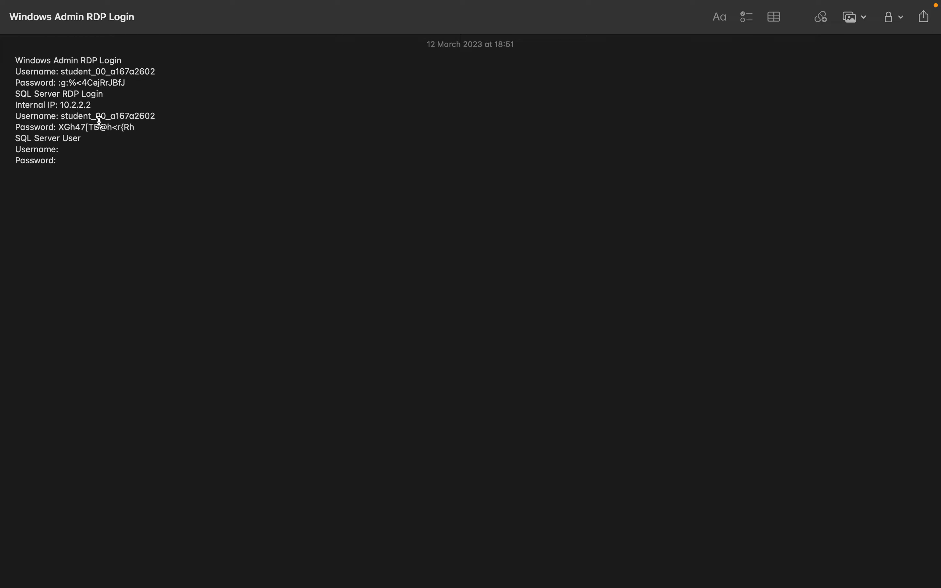
{"action": "key", "text": "ctrl+Right"}
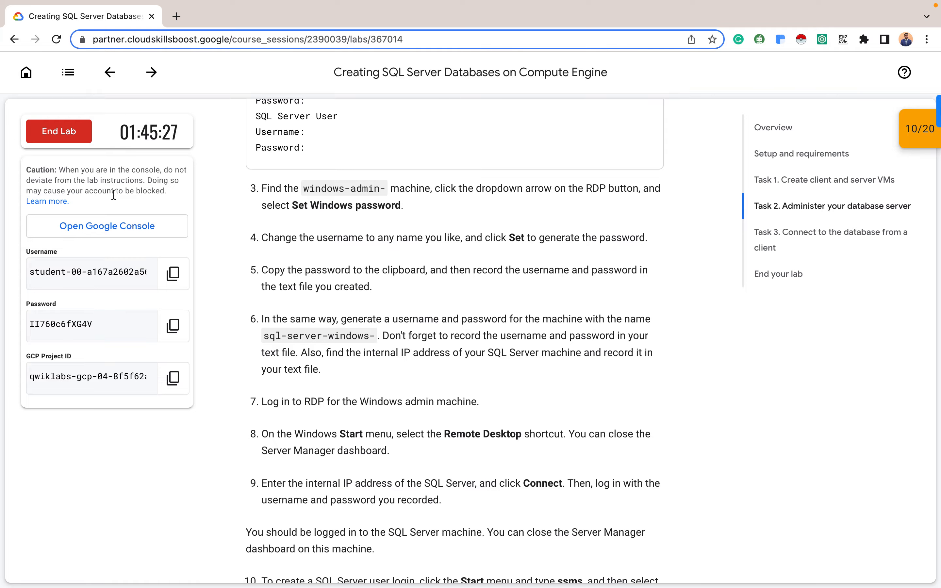
Read lab steps 7–12 on logging into windows-admin, then return to the VM instances list.
{"action": "scroll", "coordinate": [445, 323], "scroll_direction": "down", "scroll_amount": 5}
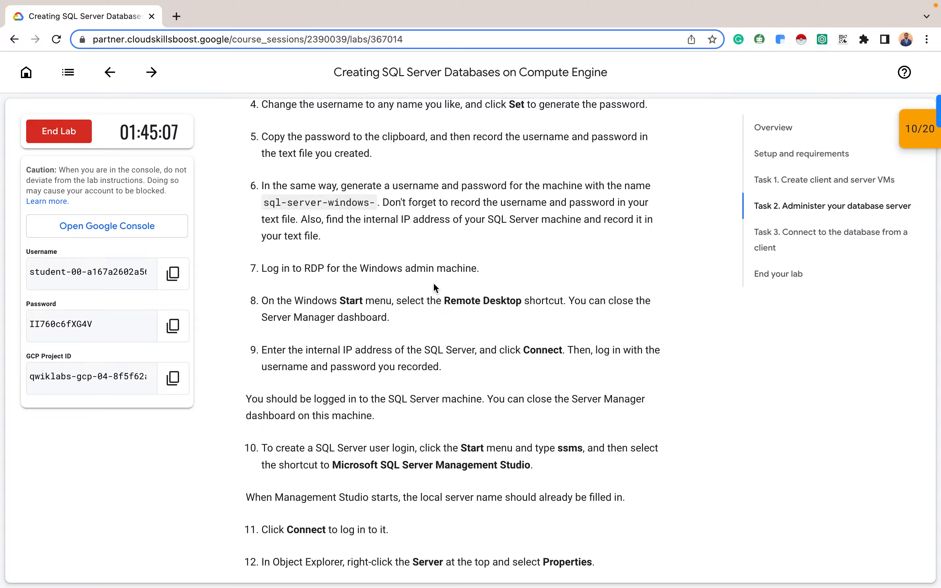
{"action": "key", "text": "ctrl+Right"}
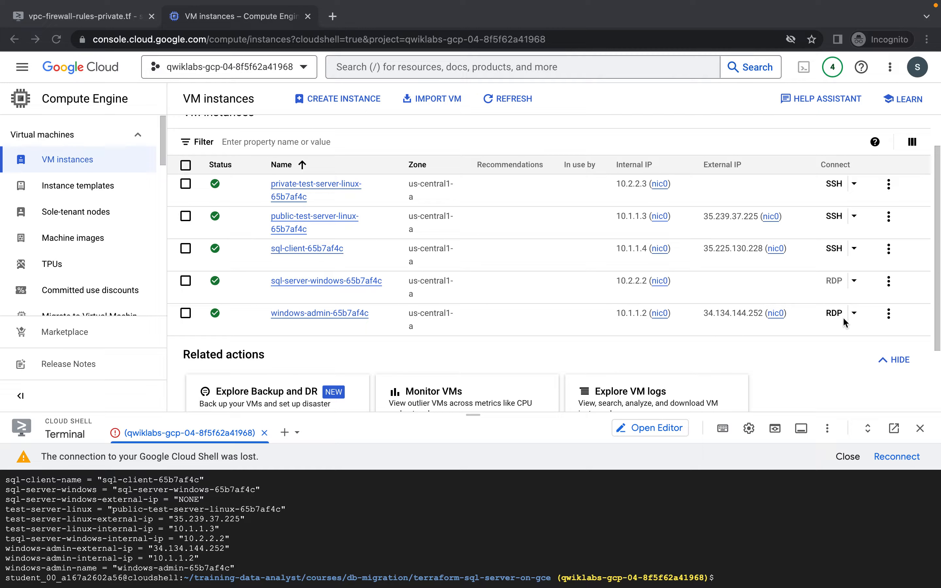
Download the windows-admin RDP file for a third-party client.
{"action": "left_click", "coordinate": [834, 314]}
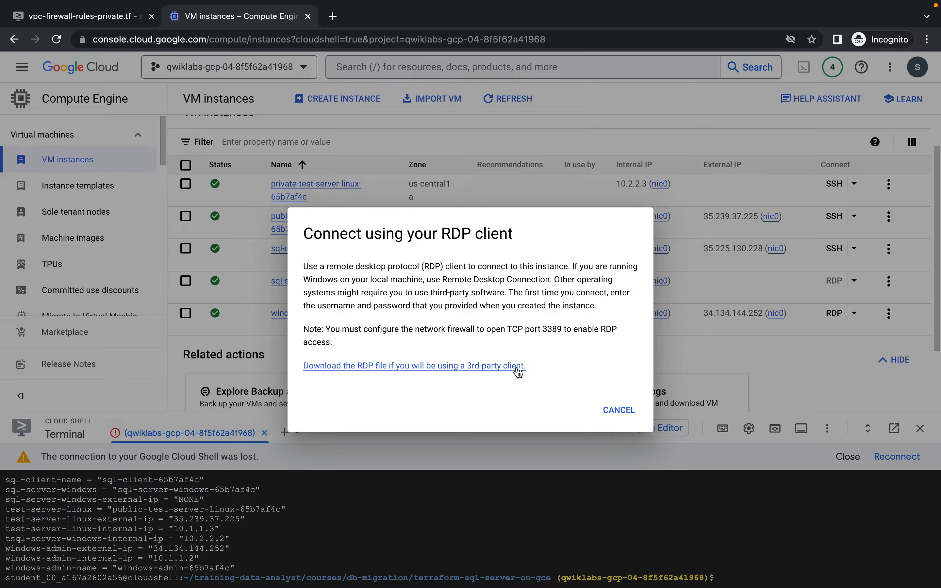
{"action": "left_click", "coordinate": [437, 369]}
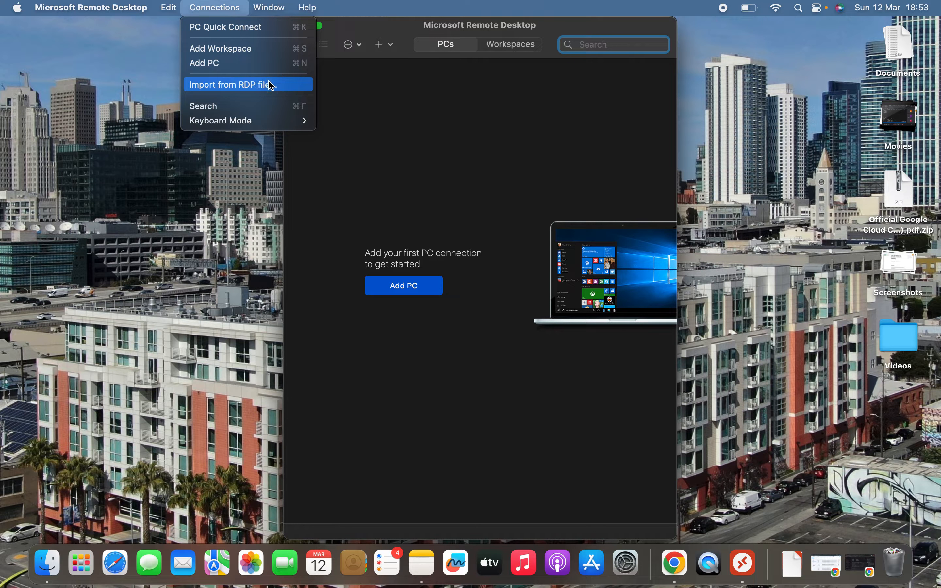
Import windows-admin-65b7af4c.rdp as a saved PC and open its Edit PC settings.
{"action": "left_click", "coordinate": [271, 85]}
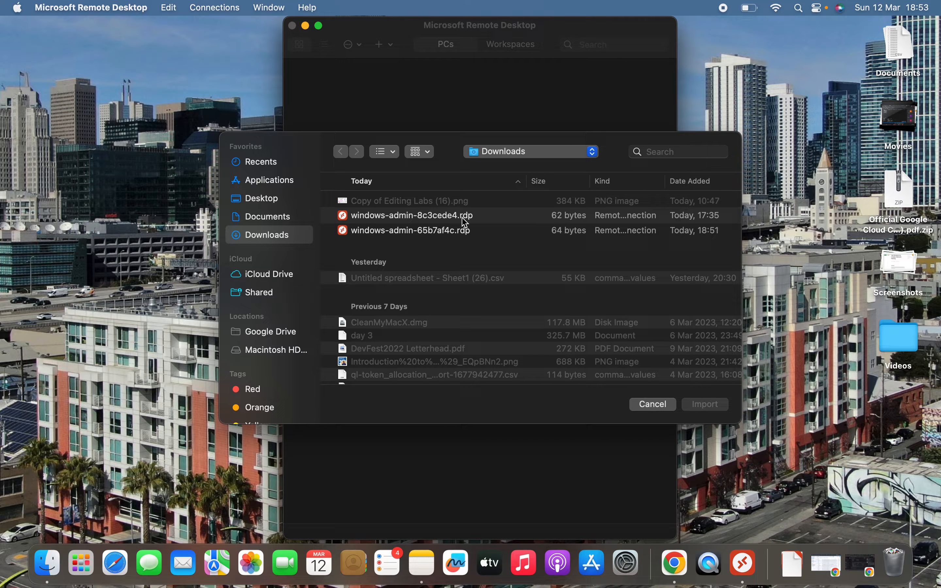
{"action": "left_click", "coordinate": [439, 232]}
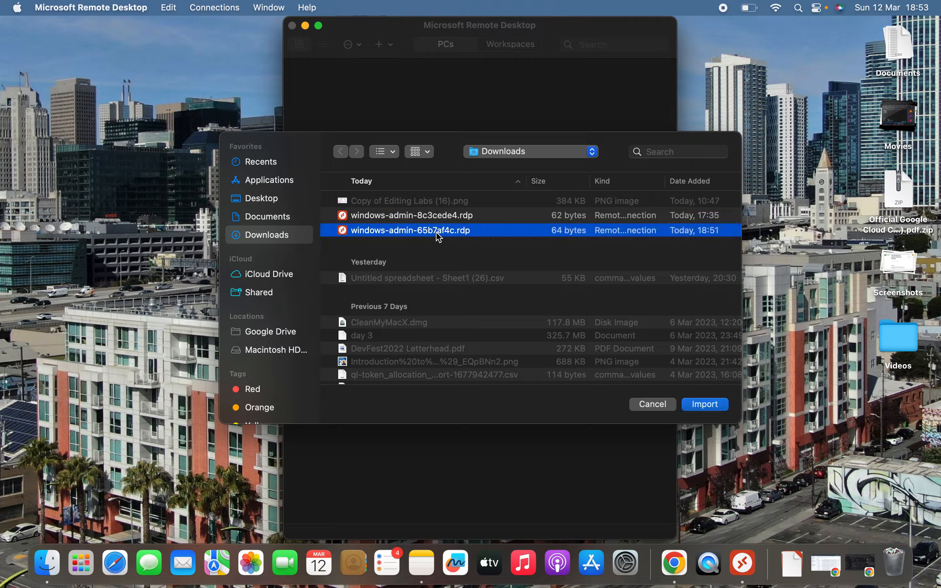
{"action": "left_click", "coordinate": [705, 404]}
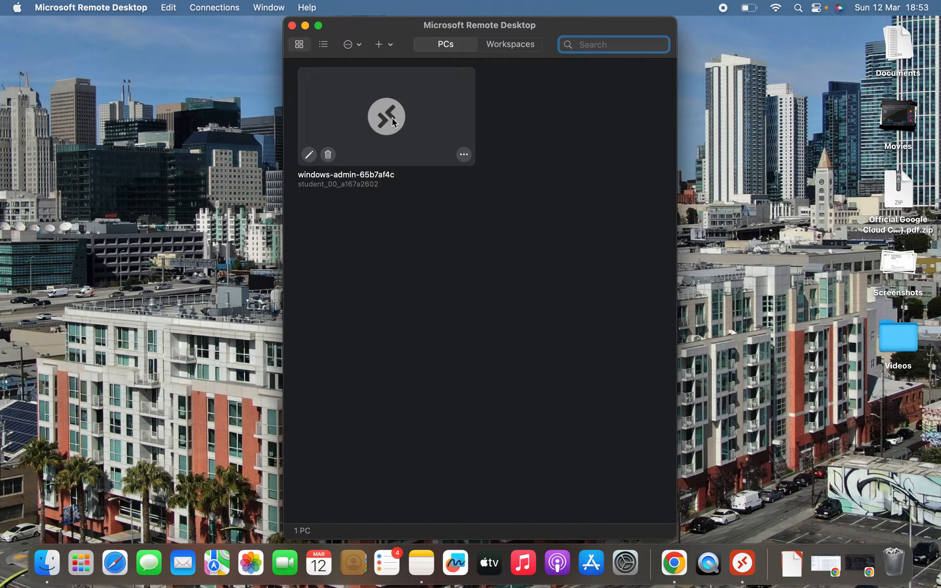
{"action": "left_click", "coordinate": [462, 155]}
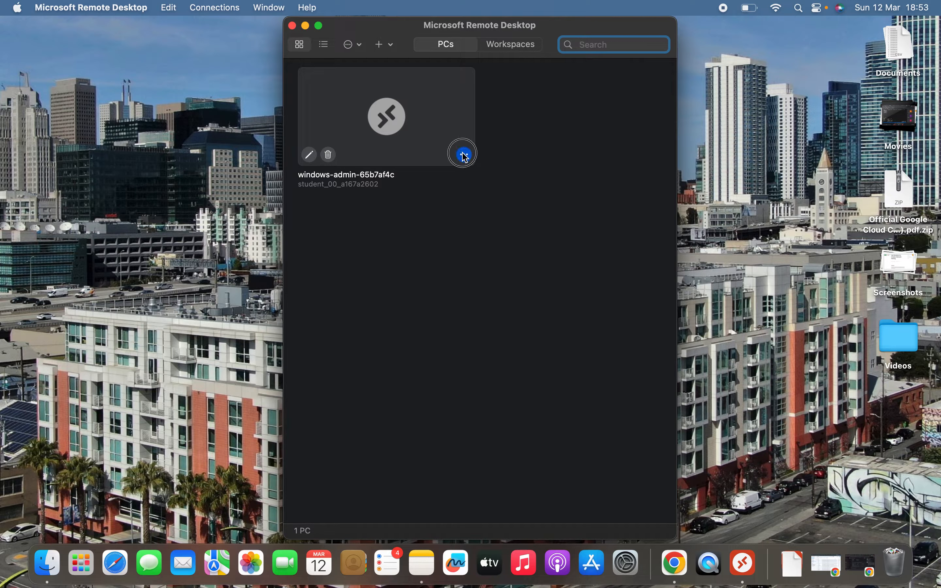
{"action": "left_click", "coordinate": [490, 200]}
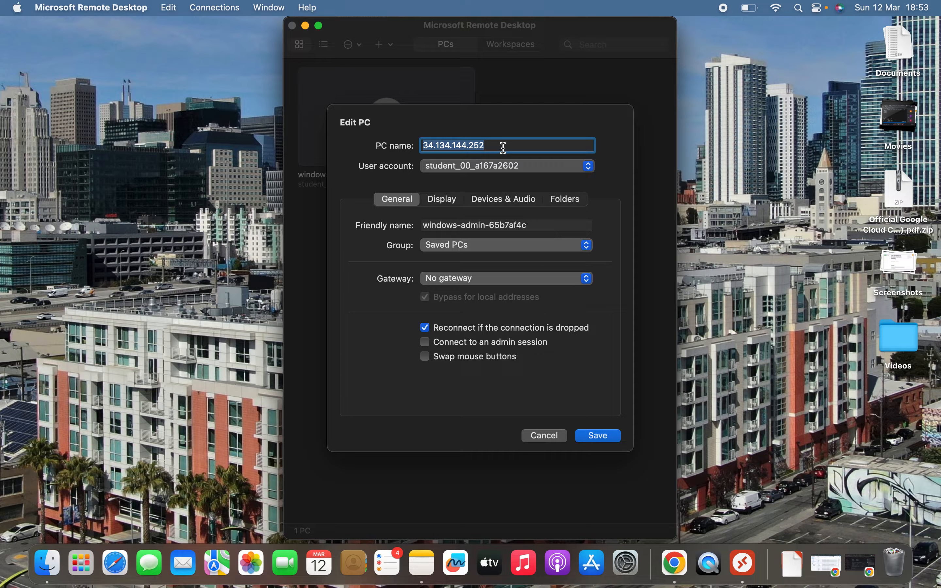
Set the PC name to windows-admin's external IP 34.134.144.252 and save the PC.
{"action": "key", "text": "BackSpace"}
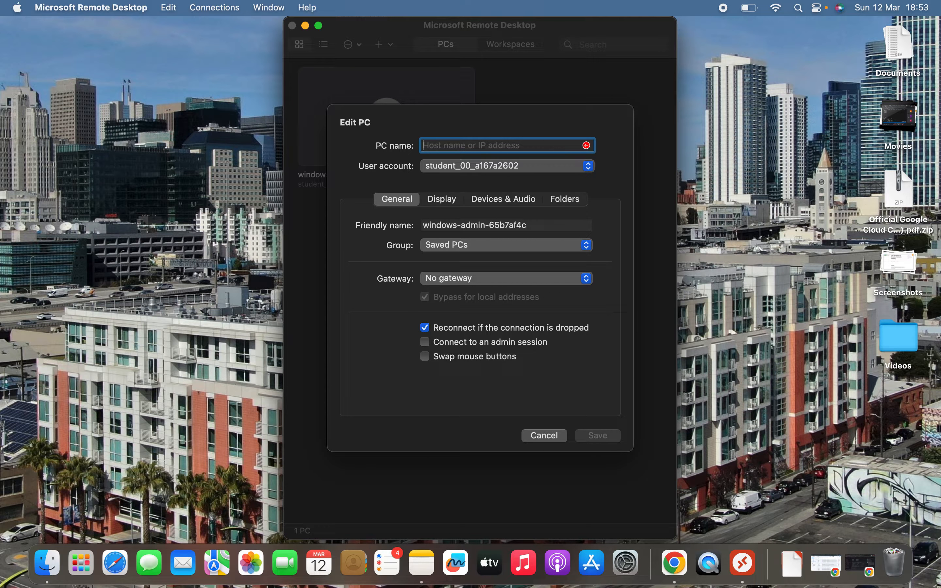
{"action": "key", "text": "ctrl+Right"}
{"action": "key", "text": "ctrl+Right"}
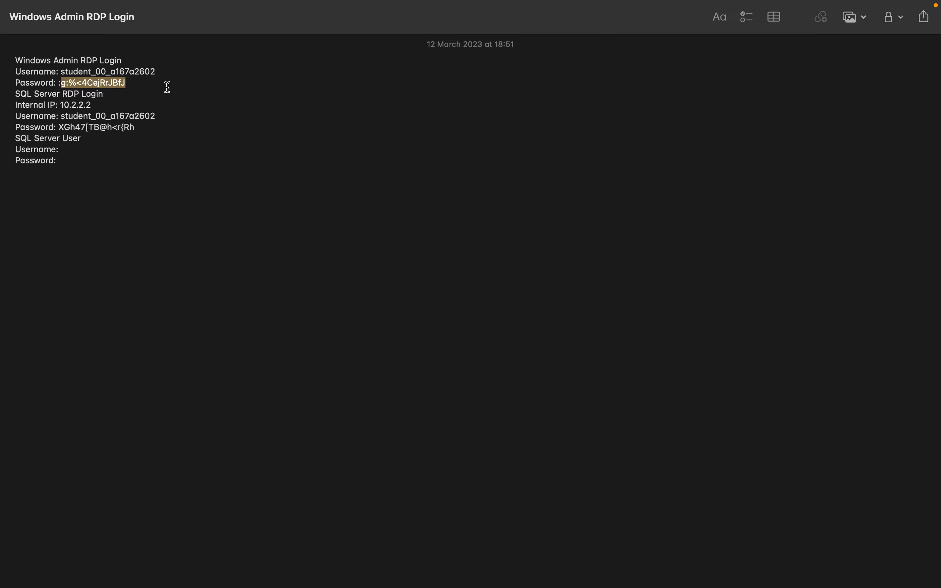
{"action": "key", "text": "ctrl+Right"}
{"action": "key", "text": "ctrl+Right"}
{"action": "key", "text": "ctrl+Right"}
{"action": "key", "text": "ctrl+Left"}
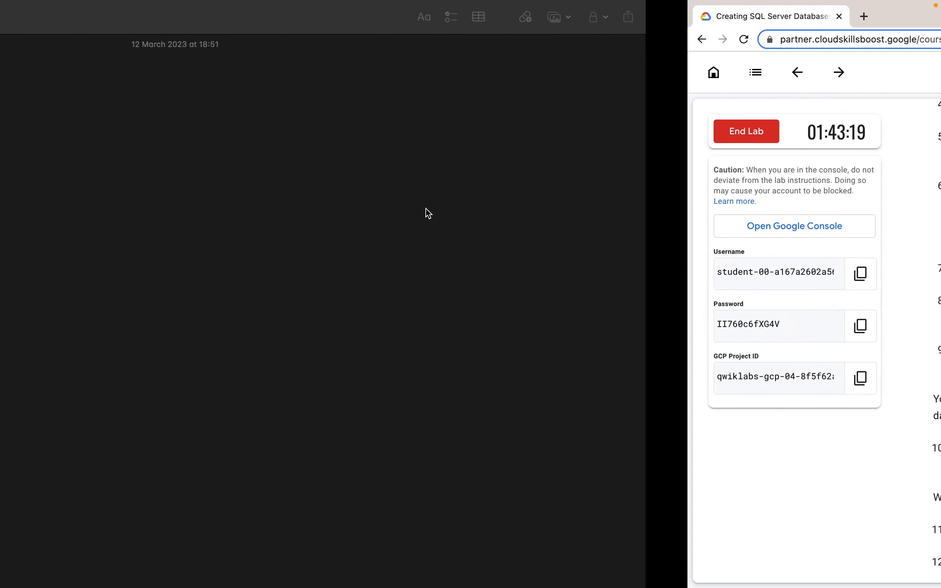
{"action": "key", "text": "ctrl+Right"}
{"action": "key", "text": "ctrl+Left"}
{"action": "key", "text": "ctrl+Left"}
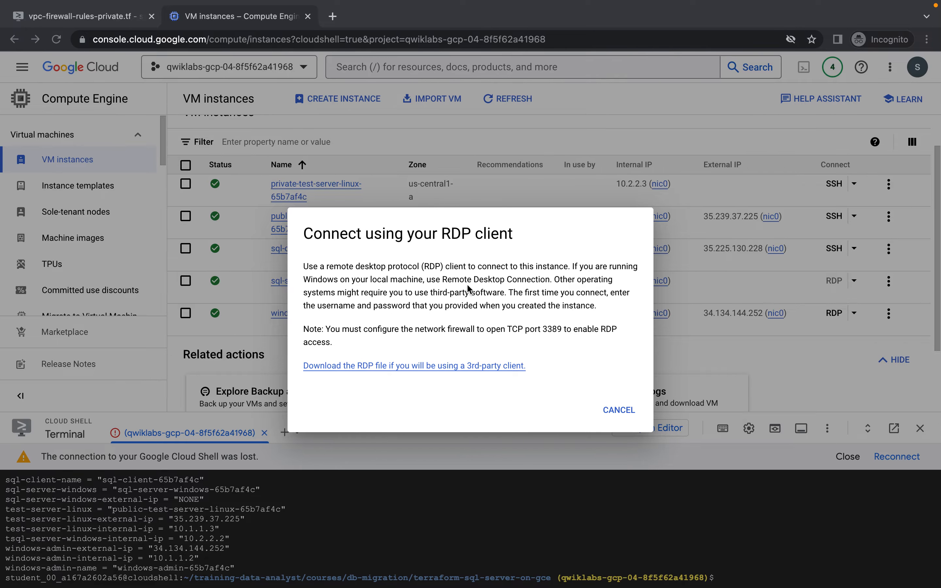
{"action": "left_click", "coordinate": [620, 410]}
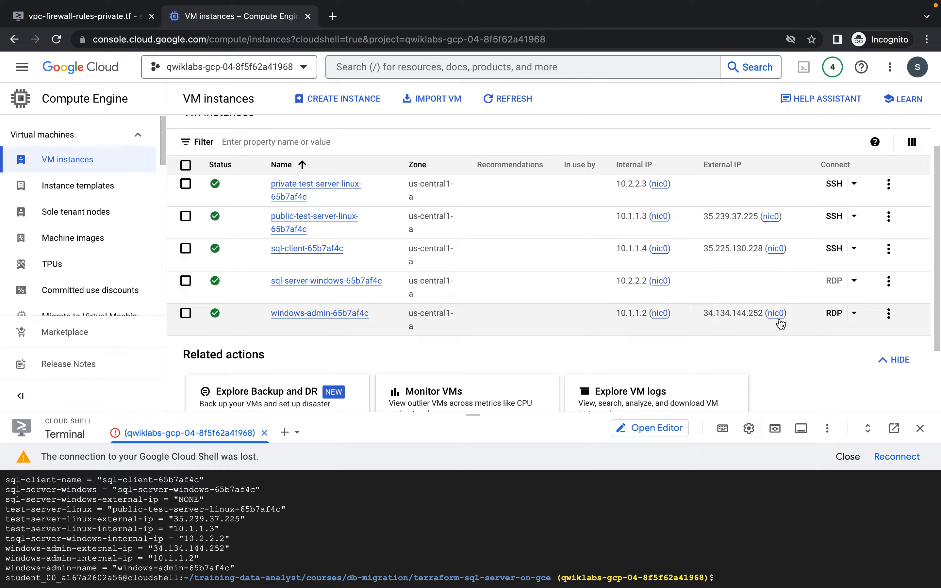
{"action": "left_click", "coordinate": [712, 328]}
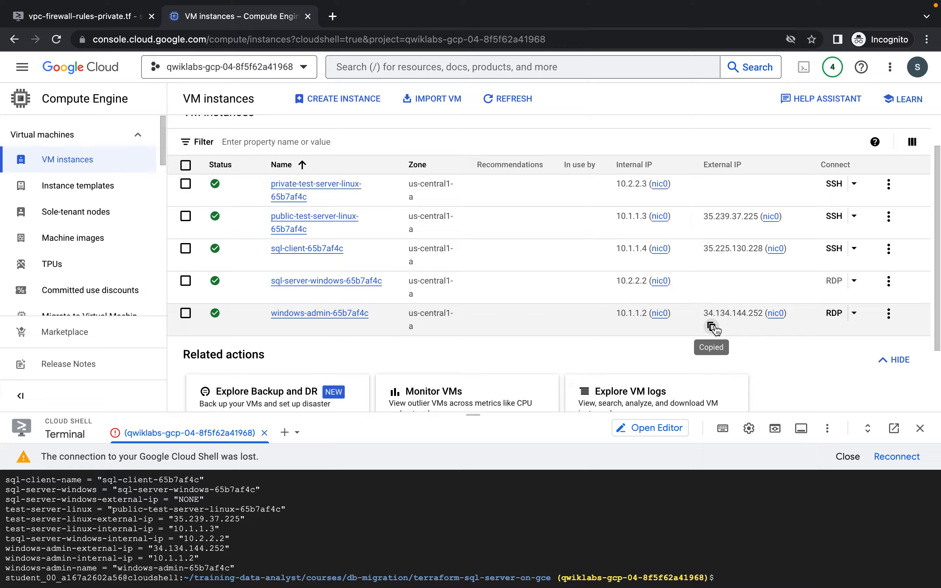
{"action": "key", "text": "ctrl+Right"}
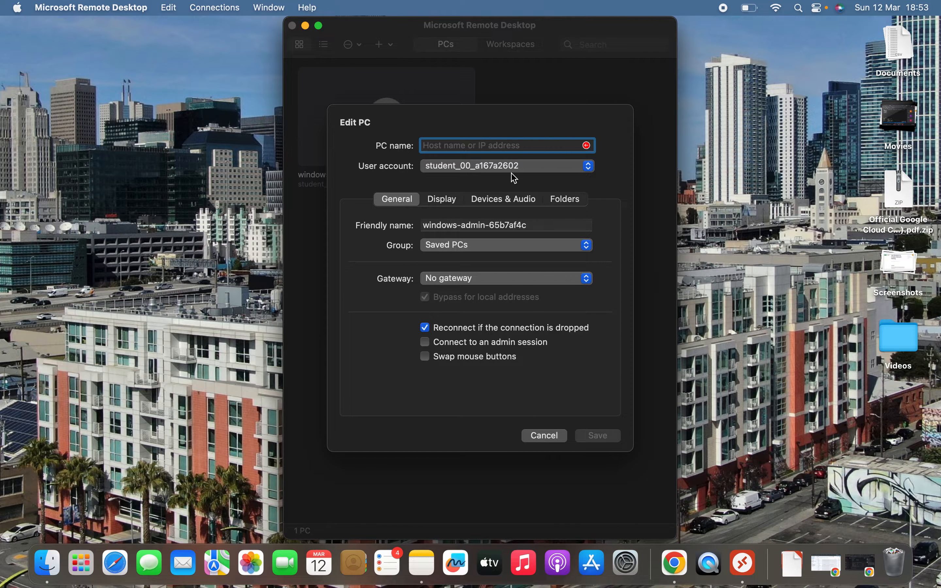
{"action": "key", "text": "super+v"}
{"action": "left_click", "coordinate": [605, 438]}
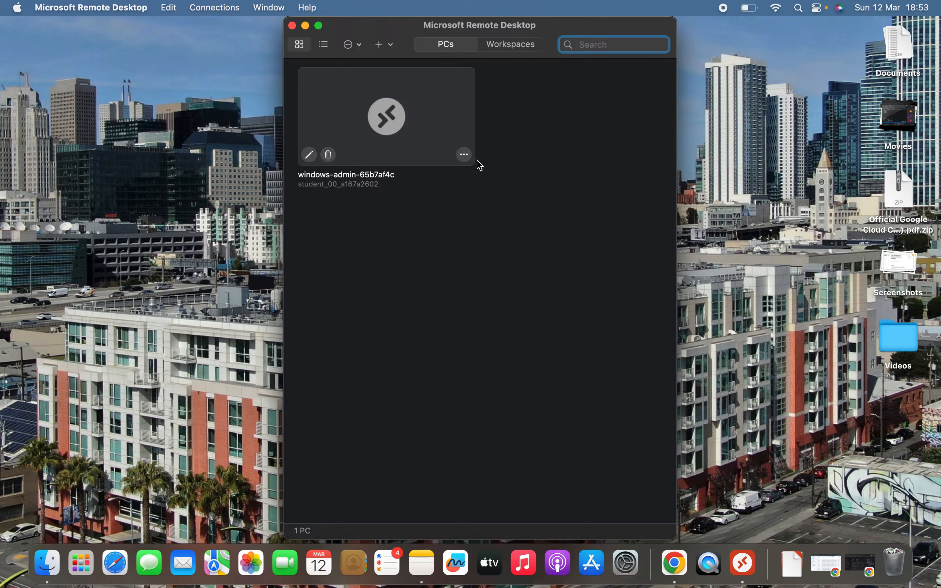
{"action": "left_click", "coordinate": [469, 157]}
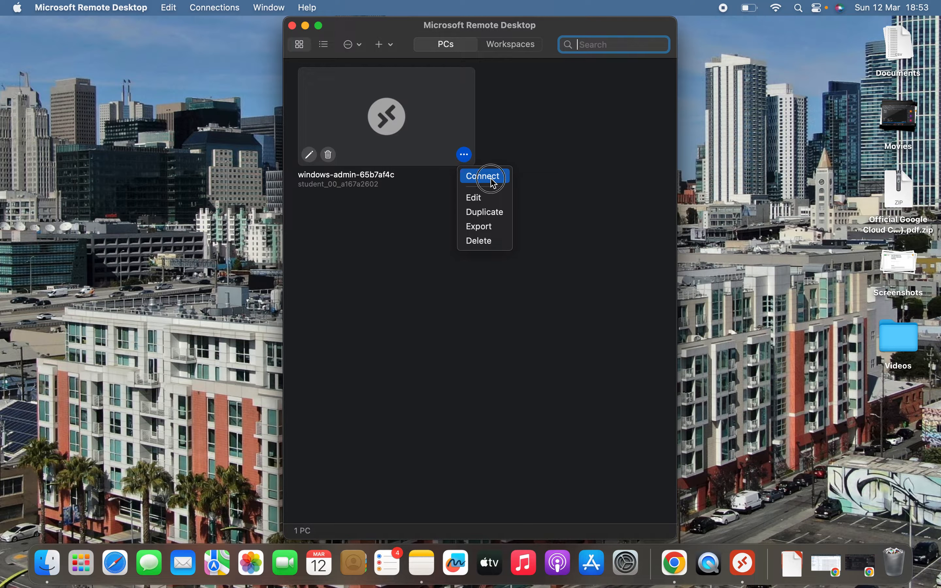
Connect to windows-admin-65b7af4c with the saved password and accept the certificate warning.
{"action": "left_click", "coordinate": [491, 181]}
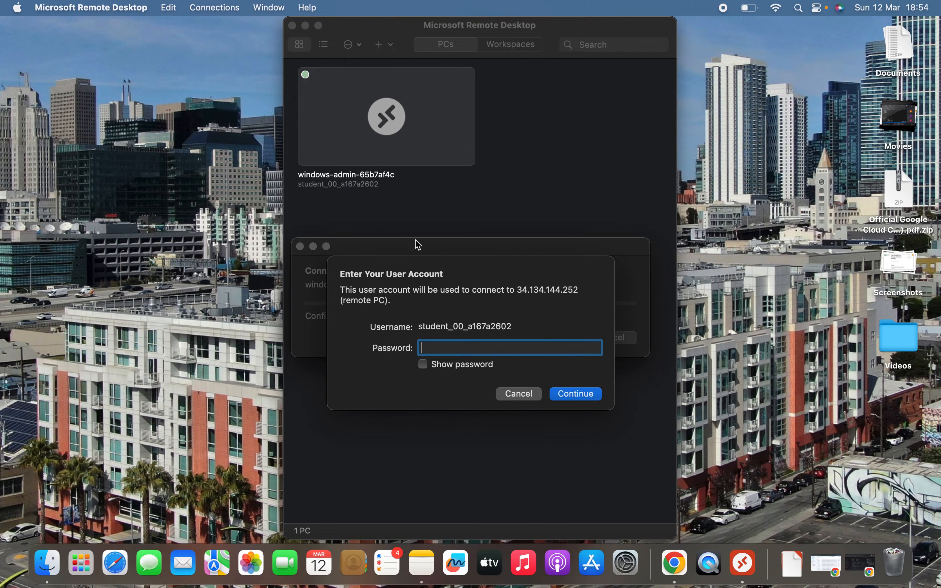
{"action": "key", "text": "super+v"}
{"action": "left_click", "coordinate": [424, 364]}
{"action": "left_click", "coordinate": [588, 399]}
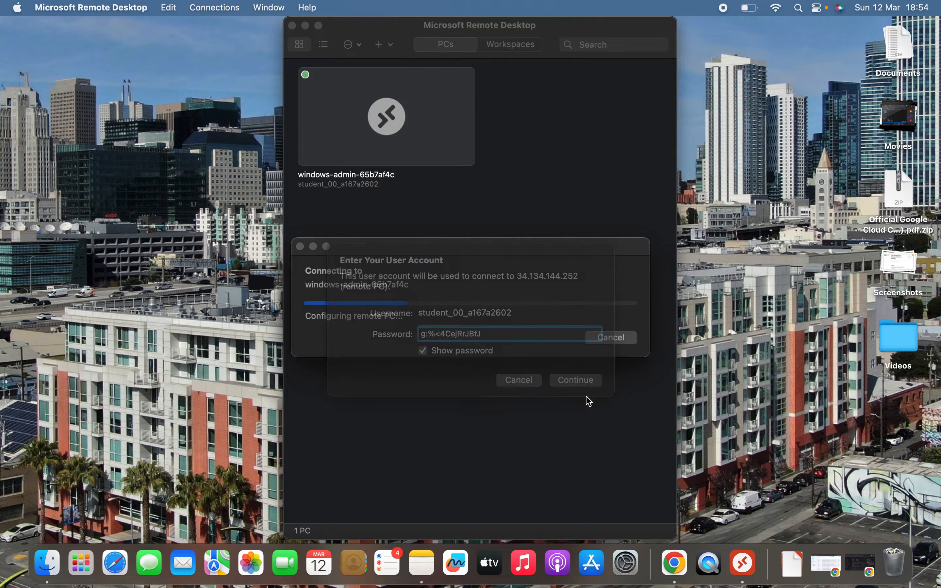
{"action": "left_click", "coordinate": [634, 347]}
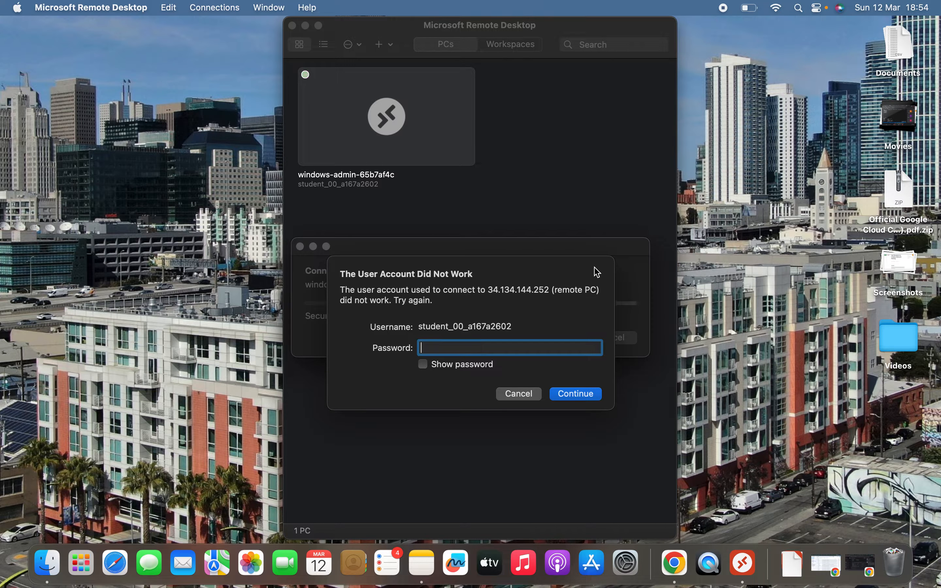
Re-copy the complete windows-admin password from Notes into the prompt and retry sign-in.
{"action": "key", "text": "ctrl+Right"}
{"action": "key", "text": "ctrl+Right"}
{"action": "key", "text": "ctrl+Left"}
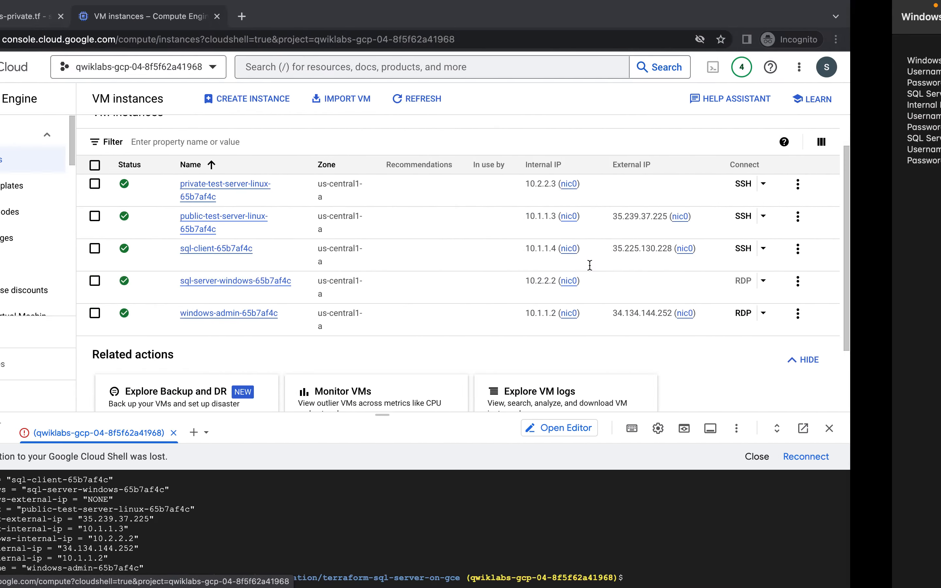
{"action": "left_click", "coordinate": [779, 320]}
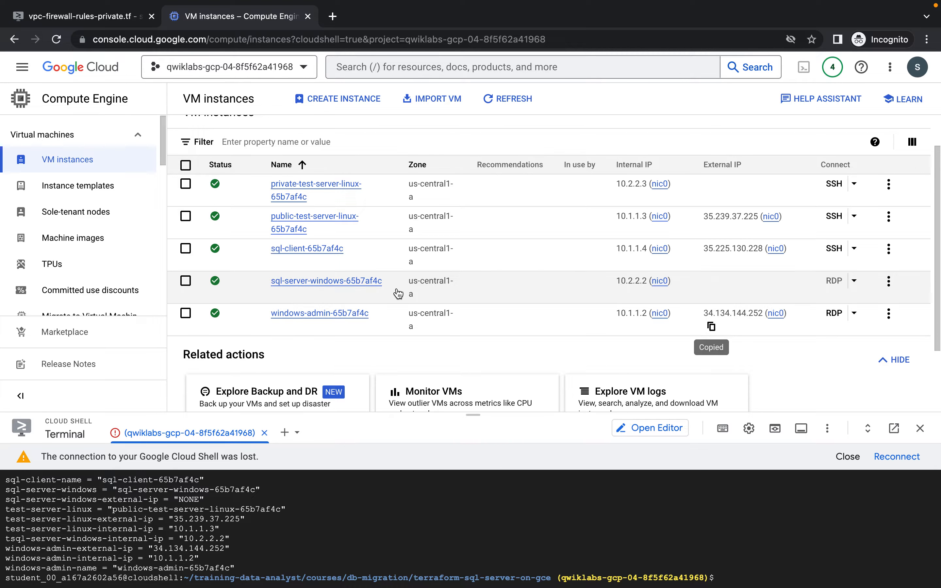
{"action": "key", "text": "ctrl+Left"}
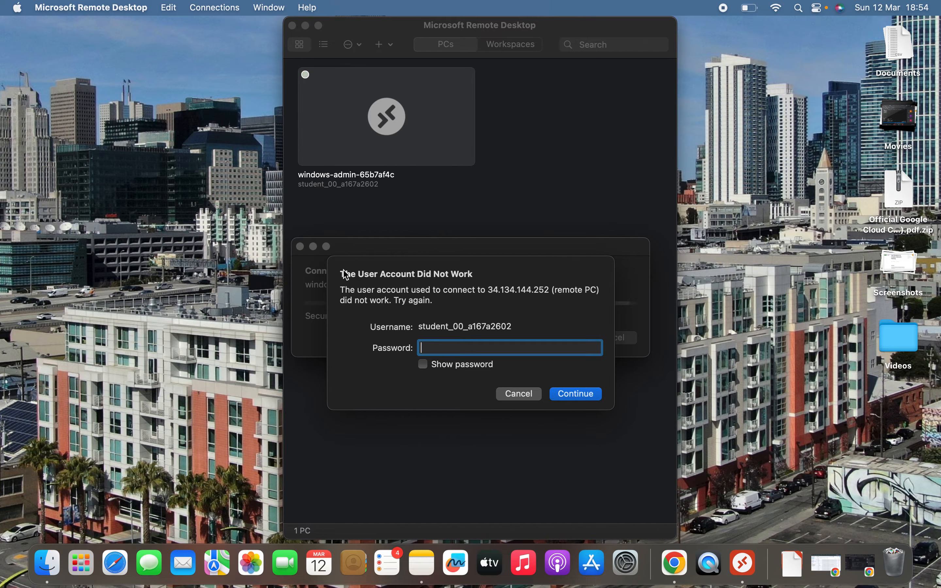
{"action": "key", "text": "ctrl+Right"}
{"action": "key", "text": "ctrl+Right"}
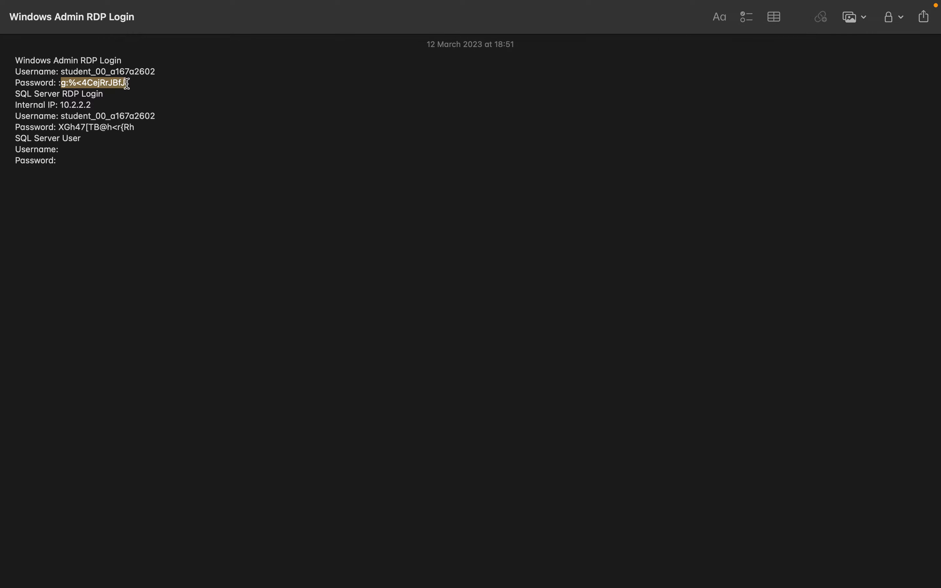
{"action": "left_click", "coordinate": [139, 84]}
{"action": "left_click_drag", "start_coordinate": [61, 82], "coordinate": [126, 83]}
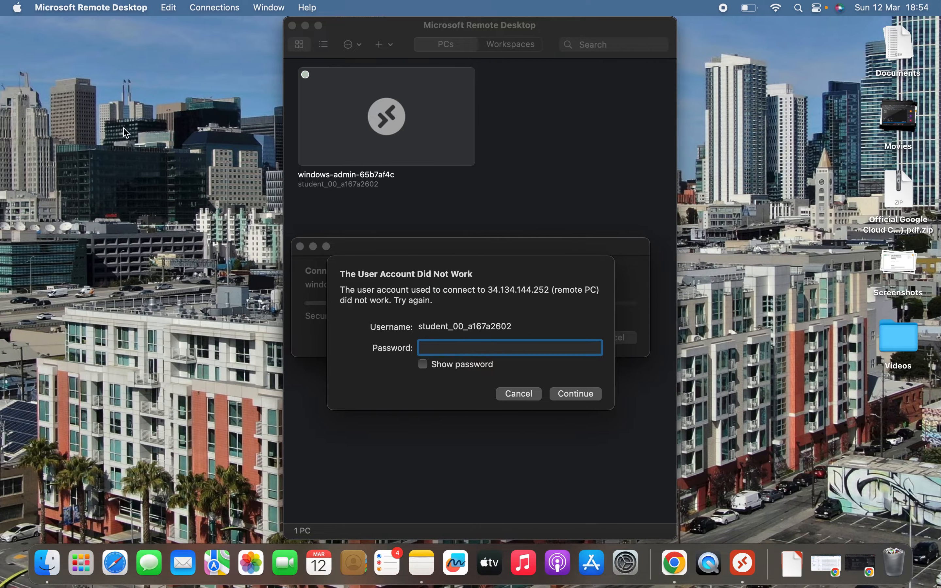
{"action": "key", "text": "super+v"}
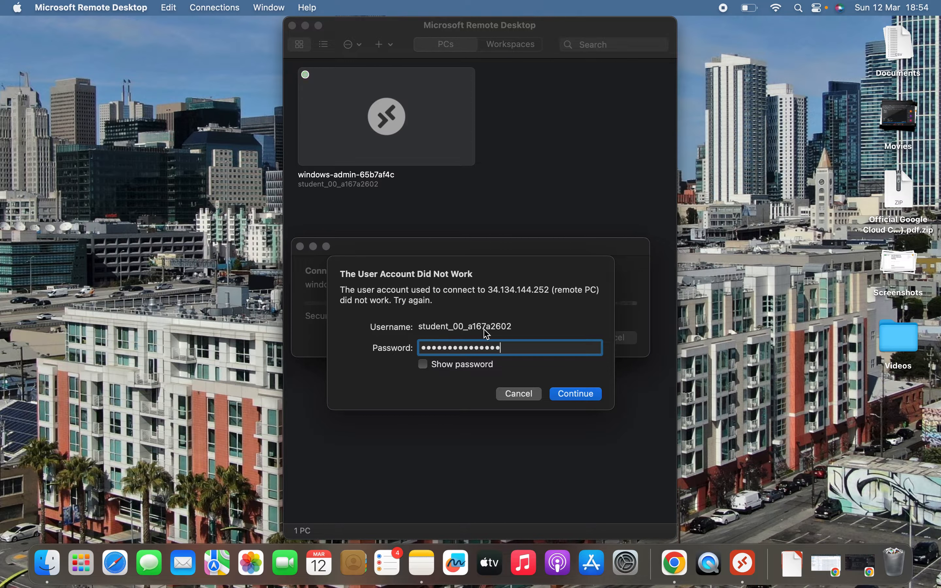
{"action": "left_click", "coordinate": [425, 365]}
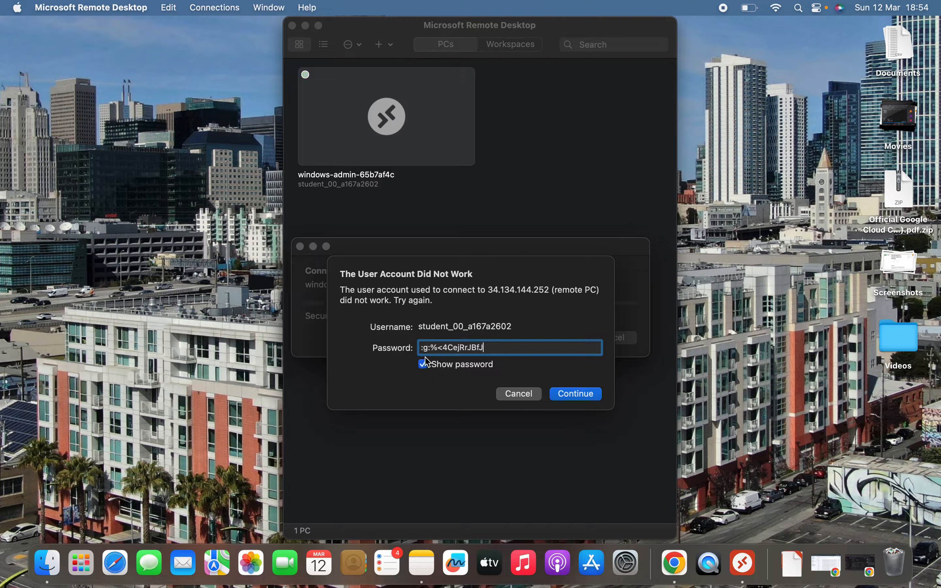
{"action": "left_click", "coordinate": [590, 394]}
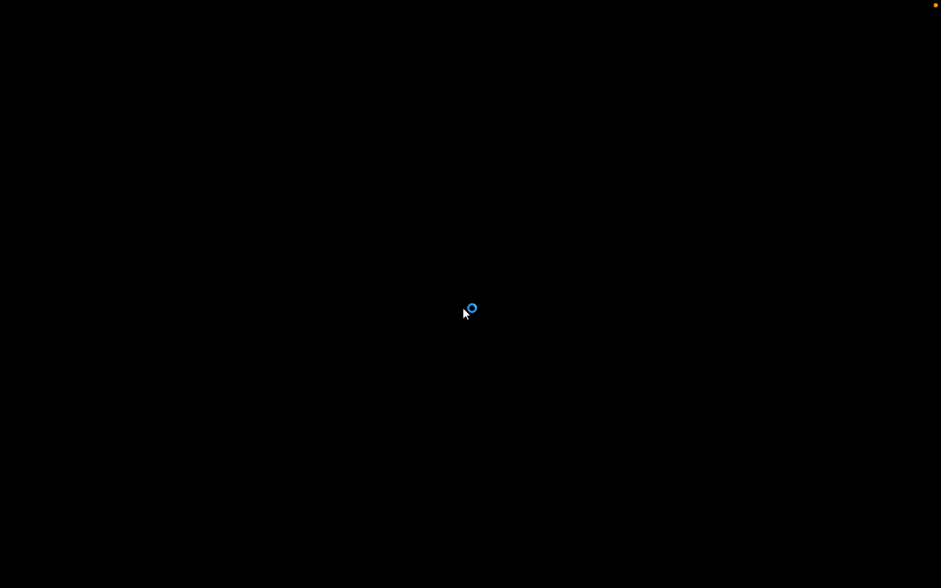
Swipe across the full-screen Spaces from the windows-admin session toward the lab notes.
{"action": "key", "text": "ctrl+Right"}
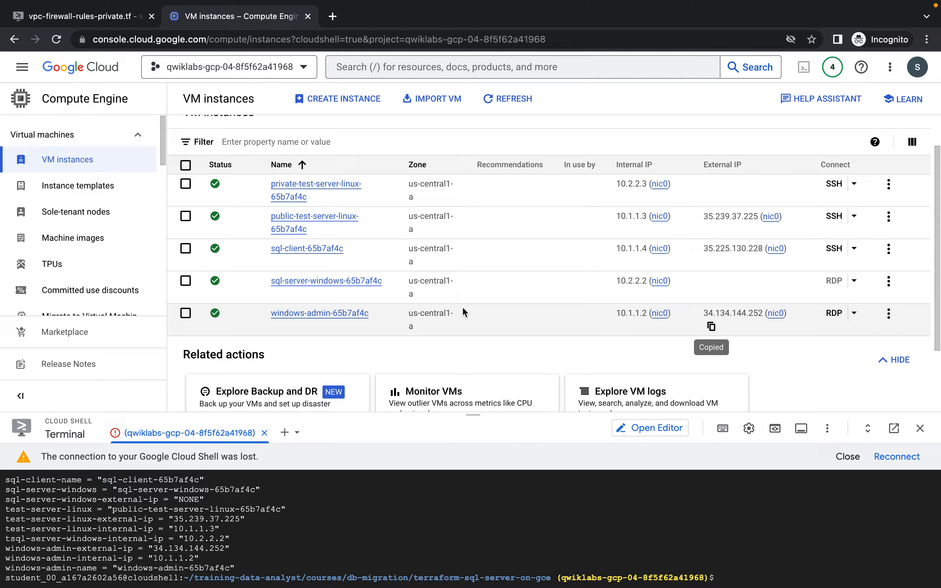
{"action": "key", "text": "ctrl+Right"}
{"action": "key", "text": "ctrl+Left"}
{"action": "key", "text": "ctrl+Left"}
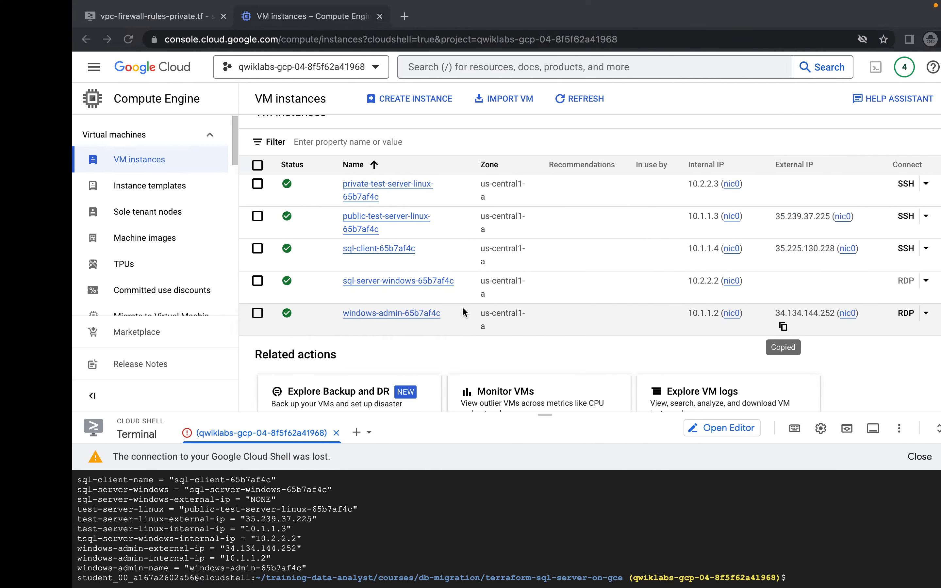
{"action": "key", "text": "ctrl+Left"}
{"action": "key", "text": "ctrl+Right"}
{"action": "key", "text": "ctrl+Right"}
{"action": "key", "text": "ctrl+Right"}
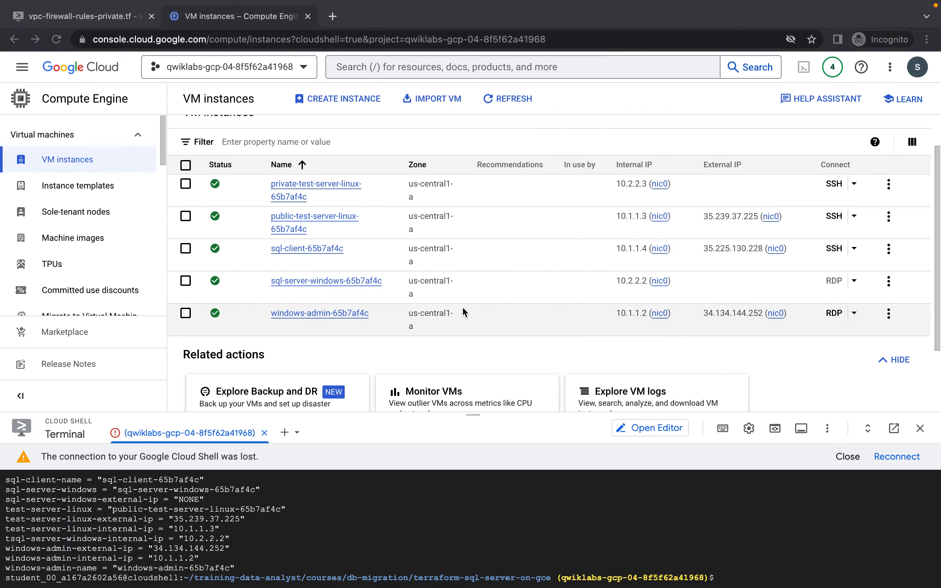
Read lab steps 7–10 on reaching the SQL Server machine, then swipe back toward the remote desktop.
{"action": "key", "text": "ctrl+Left"}
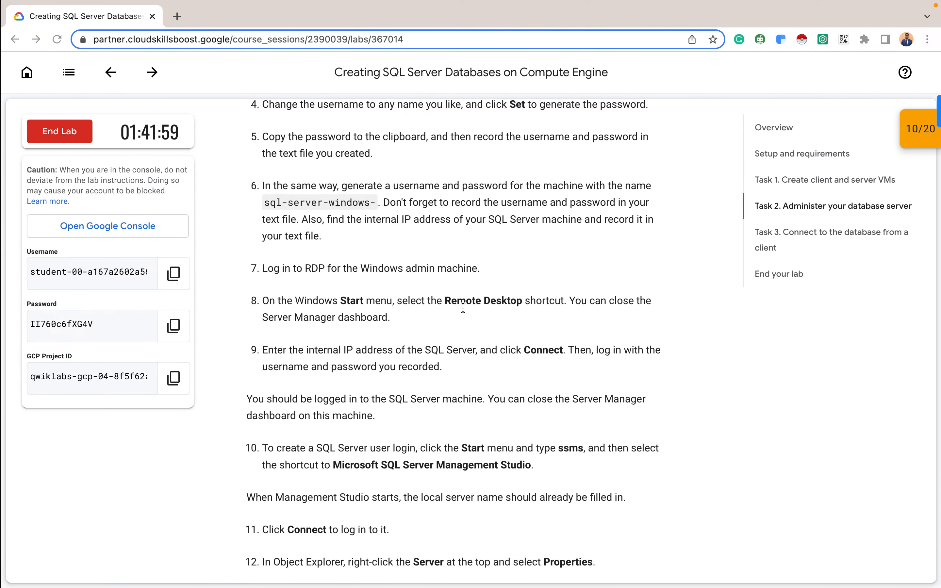
{"action": "scroll", "coordinate": [463, 307], "scroll_direction": "down", "scroll_amount": 5}
{"action": "scroll", "coordinate": [462, 309], "scroll_direction": "down", "scroll_amount": 3}
{"action": "scroll", "coordinate": [463, 309], "scroll_direction": "up", "scroll_amount": 5}
{"action": "scroll", "coordinate": [434, 197], "scroll_direction": "up", "scroll_amount": 1}
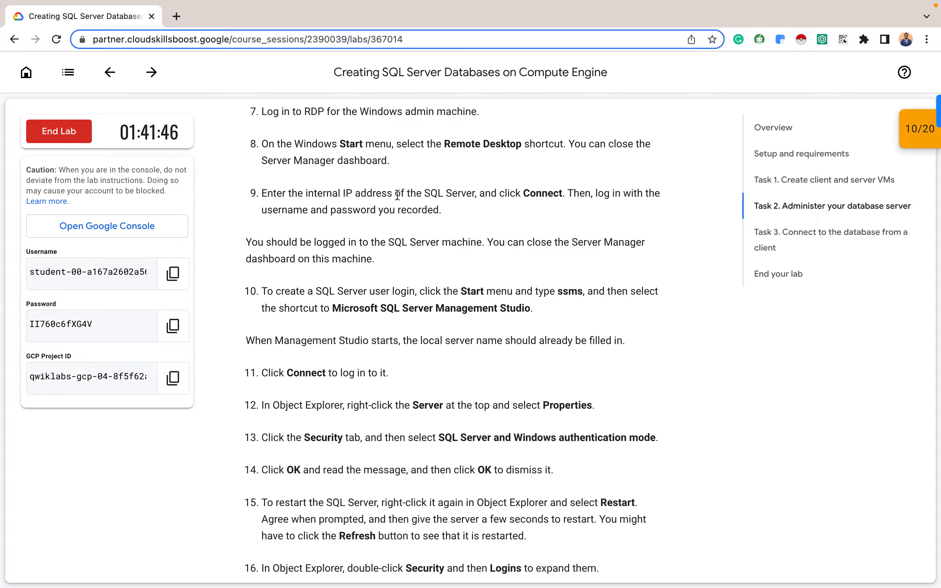
{"action": "key", "text": "ctrl+Left"}
{"action": "key", "text": "ctrl+Left"}
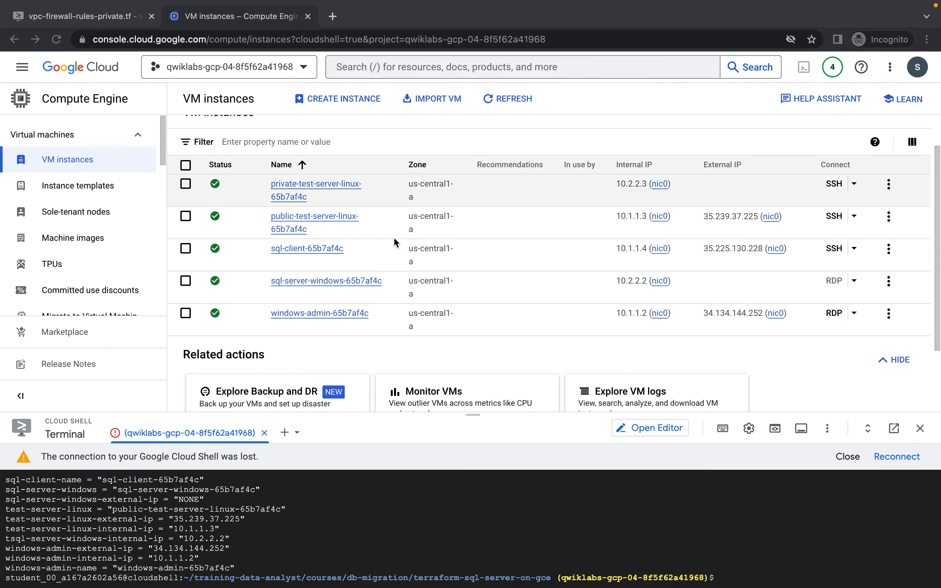
{"action": "key", "text": "ctrl+Left"}
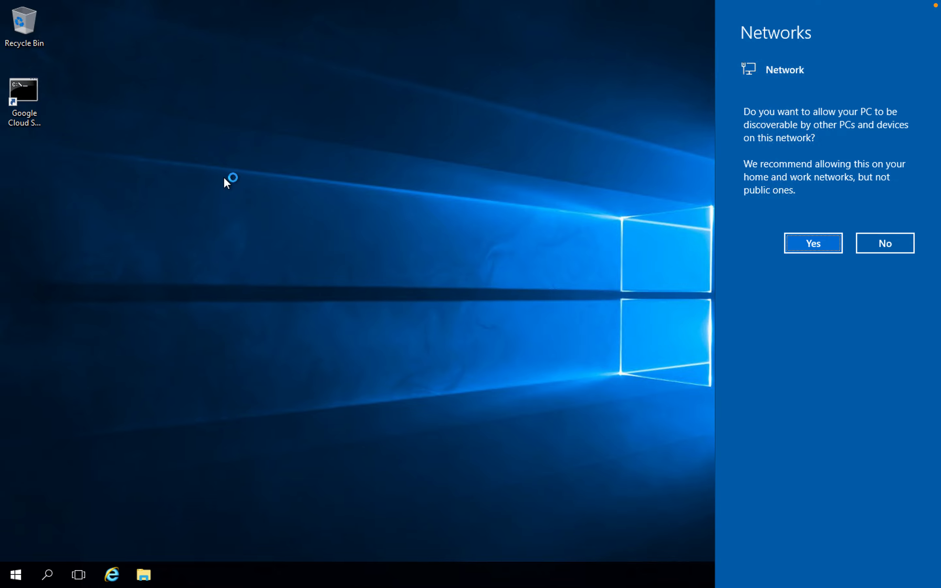
Answer Yes to network discoverability and close the Server Manager dashboard.
{"action": "left_click", "coordinate": [806, 247]}
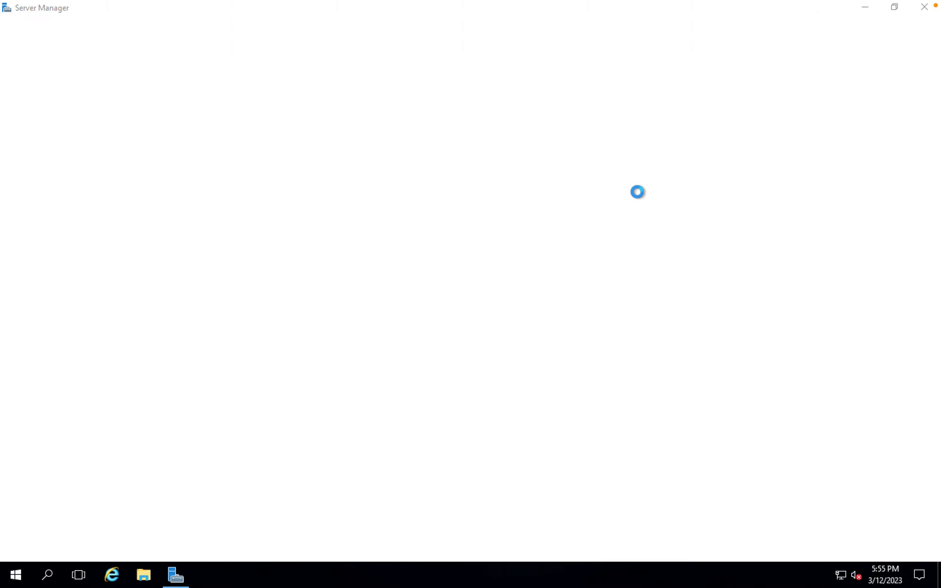
{"action": "left_click", "coordinate": [926, 8]}
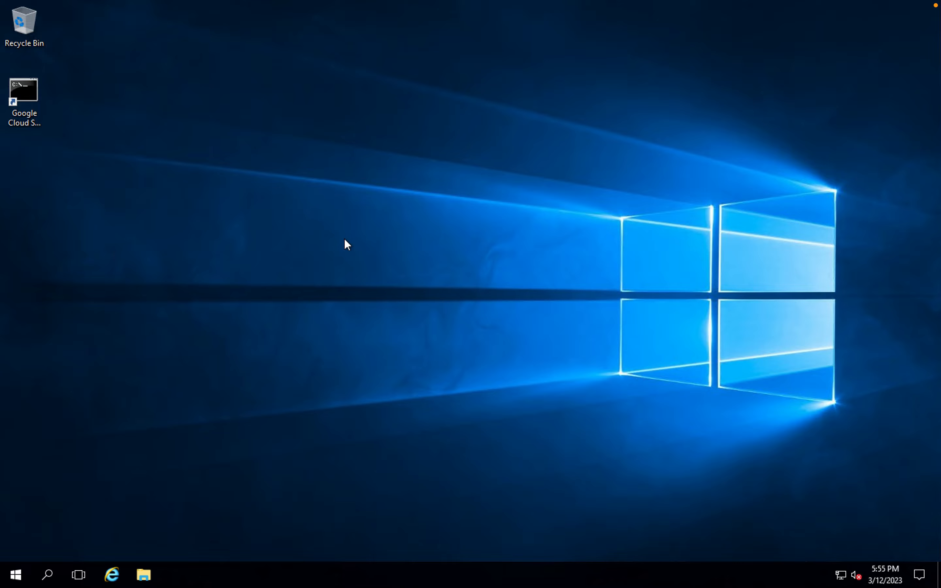
Launch Remote Desktop Connection from the Start menu on the windows-admin server.
{"action": "left_click", "coordinate": [17, 576]}
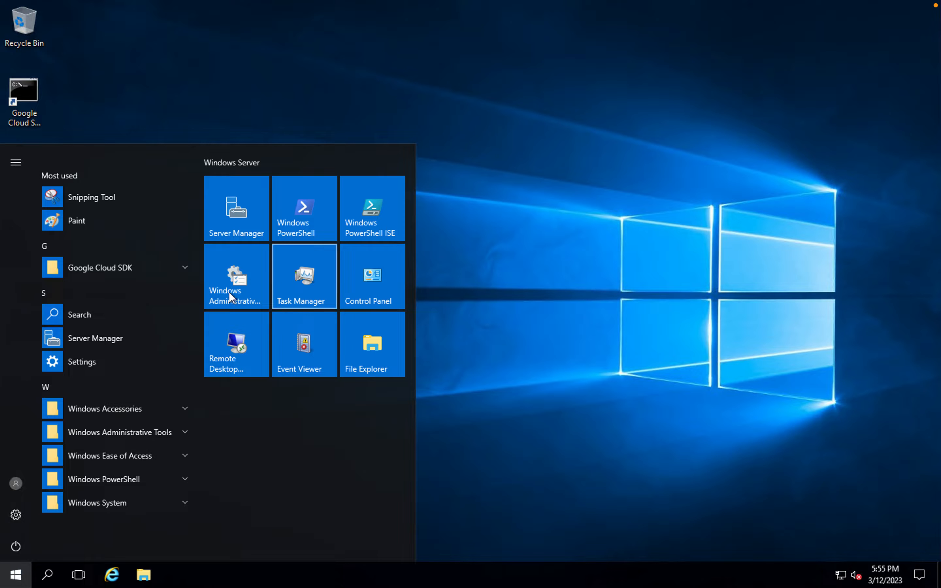
{"action": "left_click", "coordinate": [235, 356]}
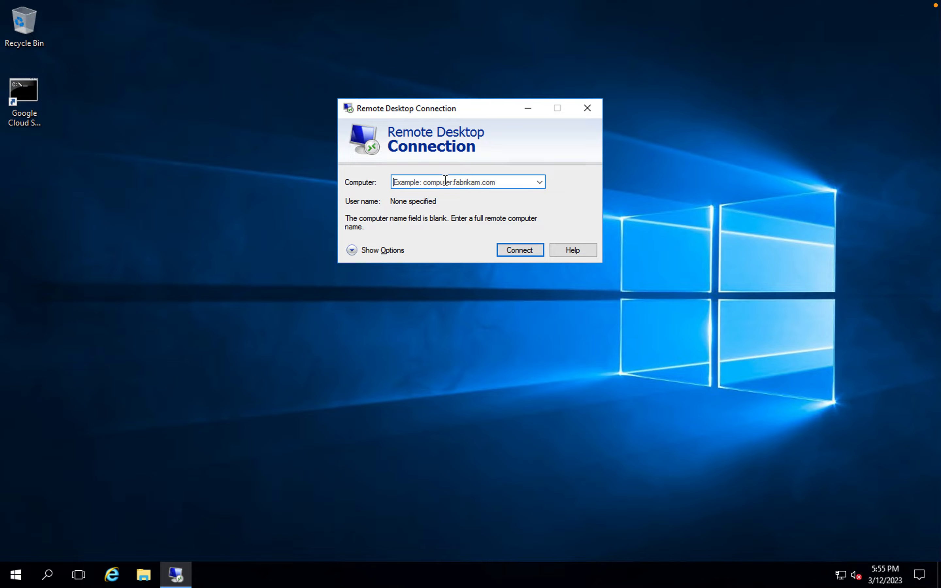
{"action": "key", "text": "ctrl+Right"}
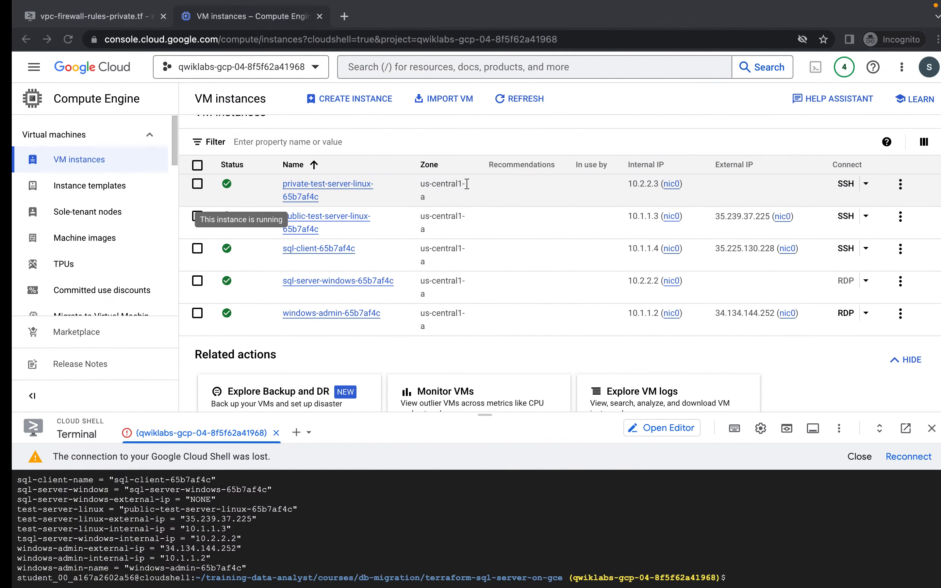
{"action": "key", "text": "ctrl+Right"}
{"action": "key", "text": "ctrl+Left"}
{"action": "key", "text": "ctrl+Left"}
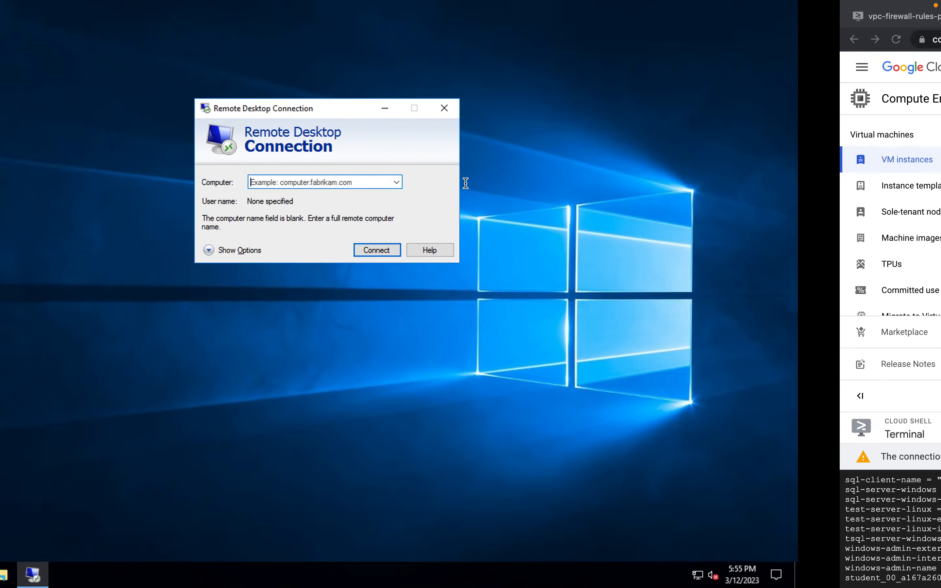
{"action": "key", "text": "ctrl+Right"}
{"action": "key", "text": "ctrl+Right"}
Copy the SQL Server internal IP 10.2.2.2 from the saved notes and return to the session.
{"action": "key", "text": "ctrl+Left"}
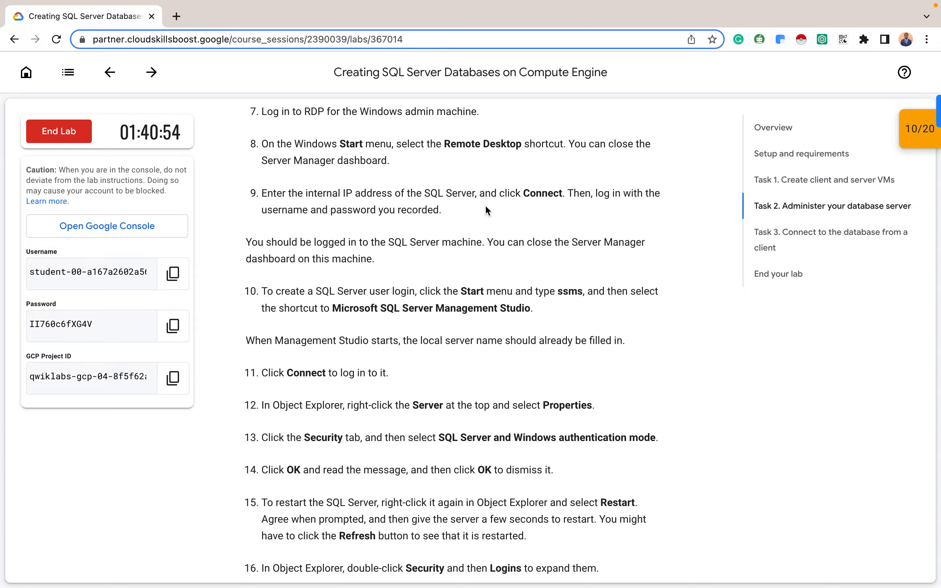
{"action": "scroll", "coordinate": [486, 208], "scroll_direction": "up", "scroll_amount": 1}
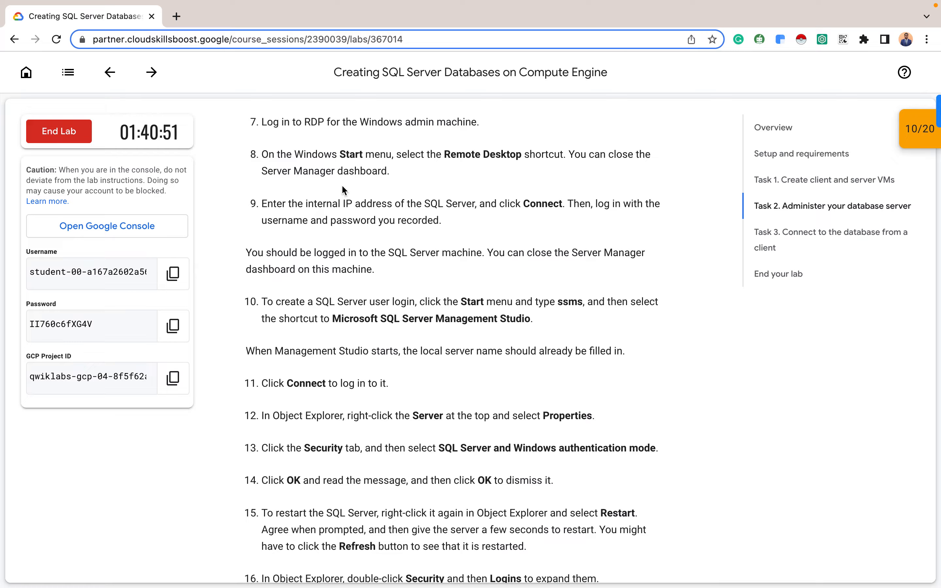
{"action": "key", "text": "ctrl+Left"}
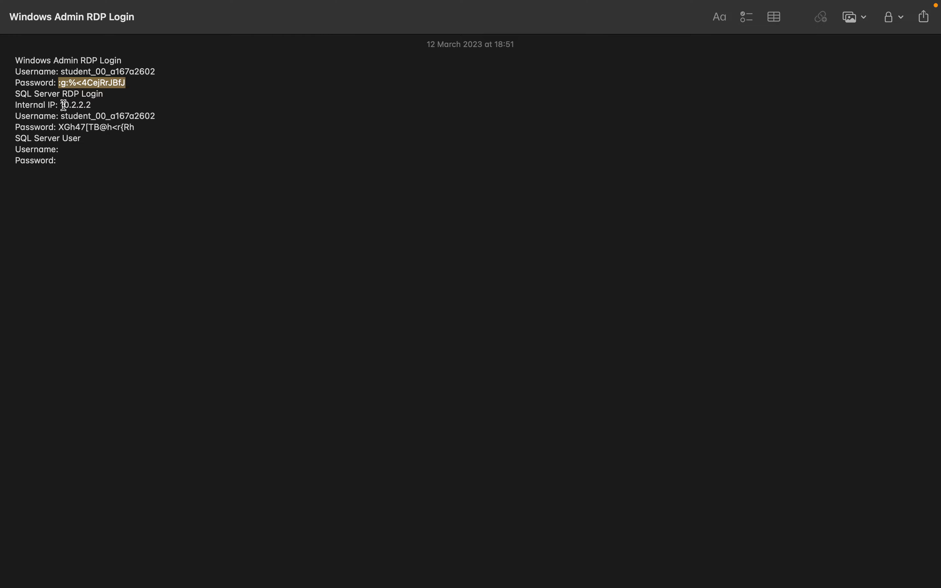
{"action": "left_click_drag", "start_coordinate": [60, 105], "coordinate": [94, 105]}
{"action": "key", "text": "ctrl+c"}
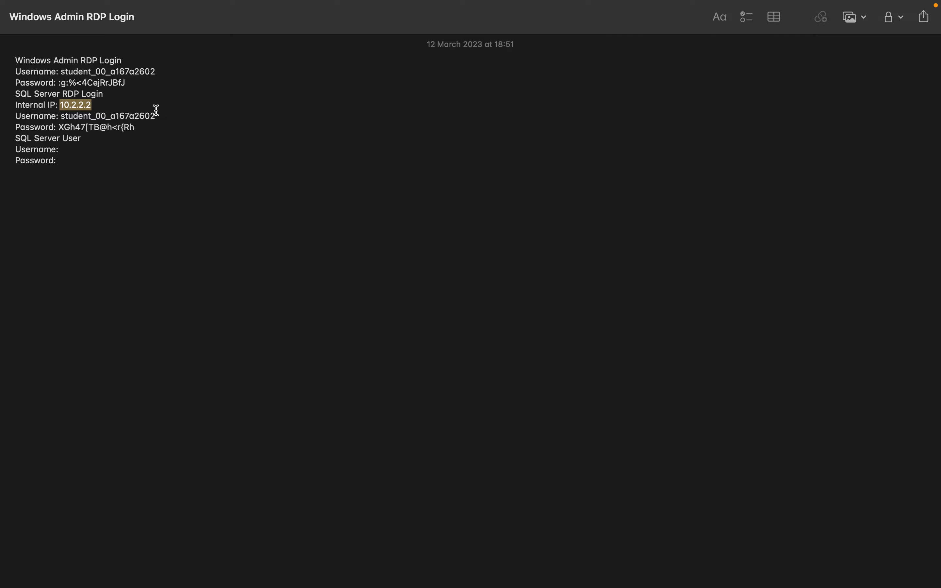
{"action": "key", "text": "ctrl+Left"}
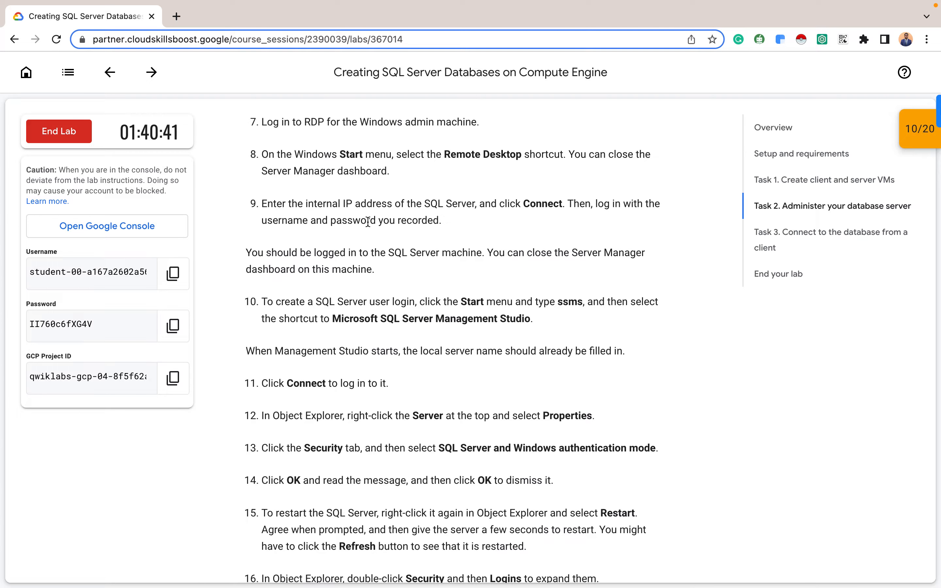
{"action": "key", "text": "ctrl+Right"}
{"action": "key", "text": "ctrl+Right"}
{"action": "key", "text": "ctrl+Left"}
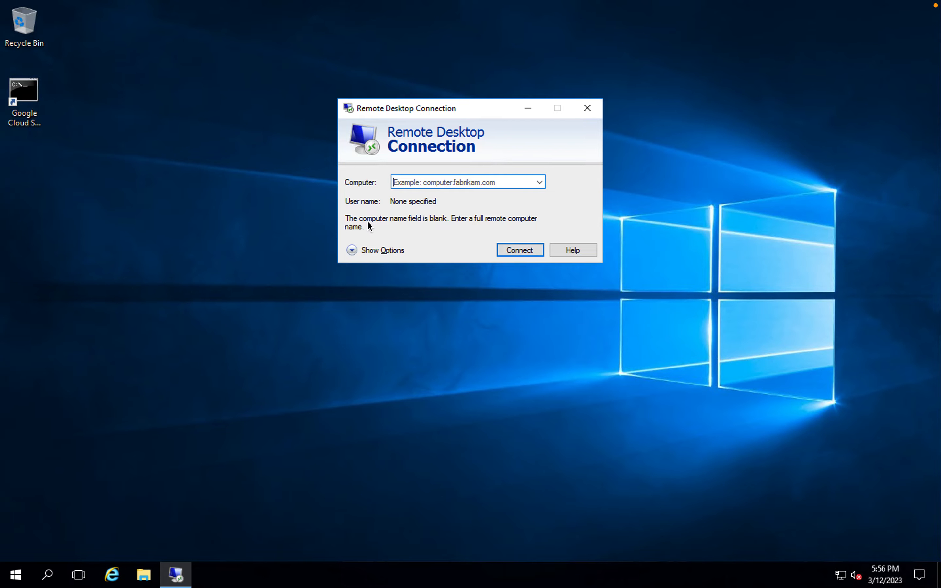
Enter 10.2.2.2 as the computer and start the connection.
{"action": "key", "text": "ctrl+v"}
{"action": "left_click", "coordinate": [521, 250]}
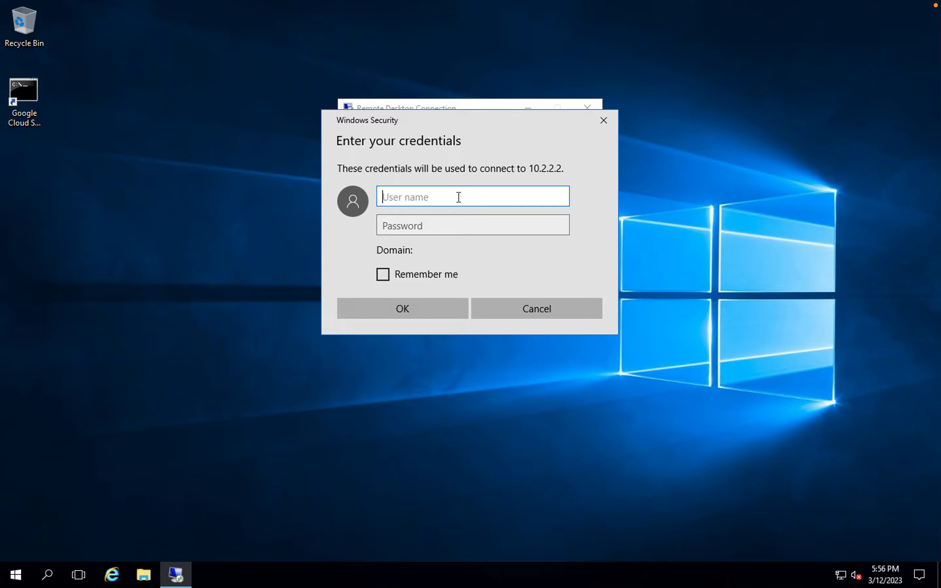
{"action": "key", "text": "ctrl+Right"}
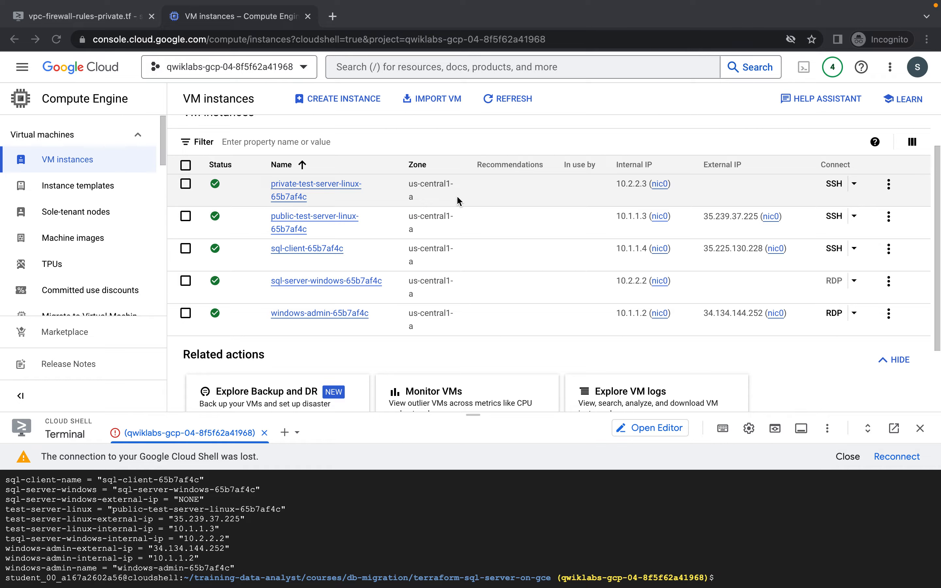
{"action": "key", "text": "ctrl+Right"}
{"action": "key", "text": "ctrl+Right"}
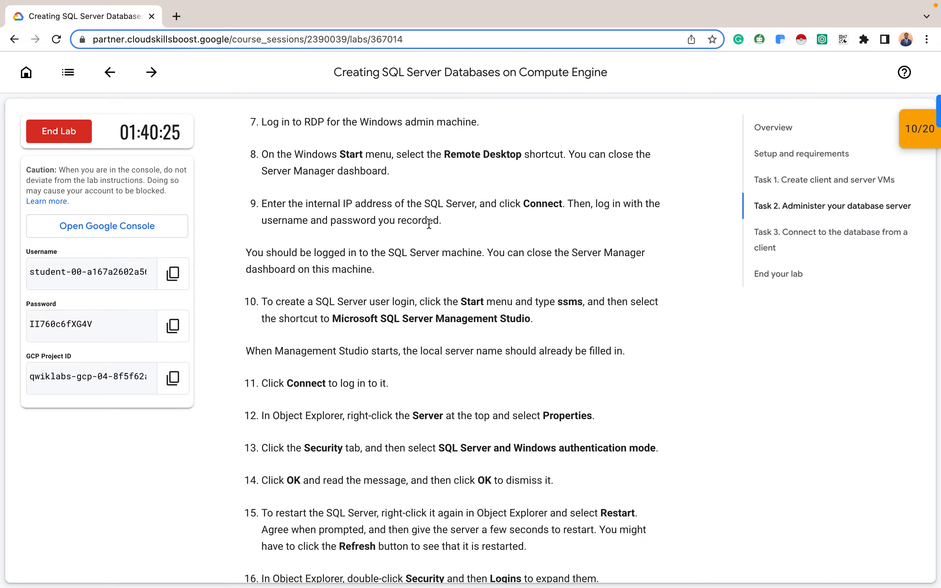
Copy the SQL Server login's username from the notes into the credentials prompt.
{"action": "key", "text": "ctrl+Left"}
{"action": "key", "text": "ctrl+Left"}
{"action": "key", "text": "ctrl+Right"}
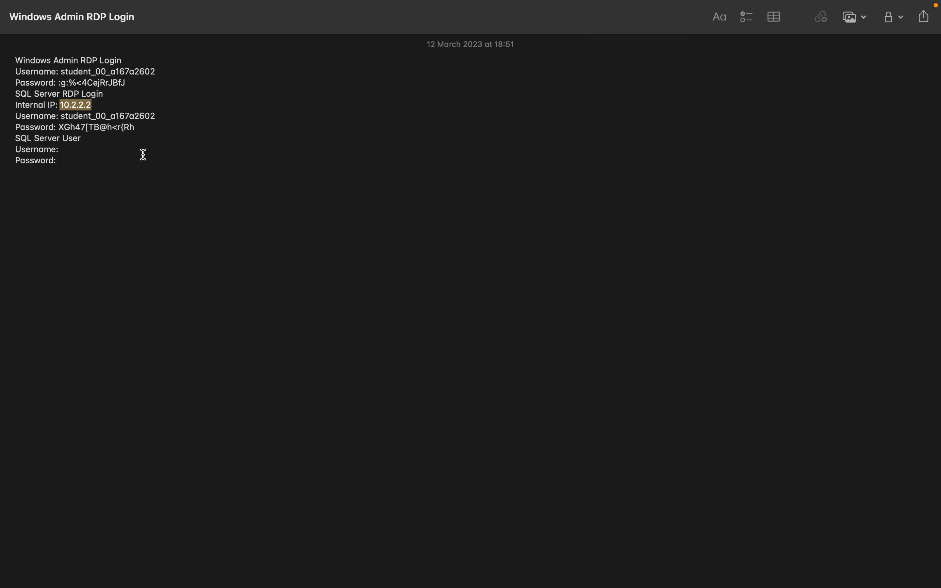
{"action": "left_click_drag", "start_coordinate": [61, 116], "coordinate": [159, 116]}
{"action": "key", "text": "ctrl+c"}
{"action": "key", "text": "ctrl+Left"}
{"action": "key", "text": "ctrl+Left"}
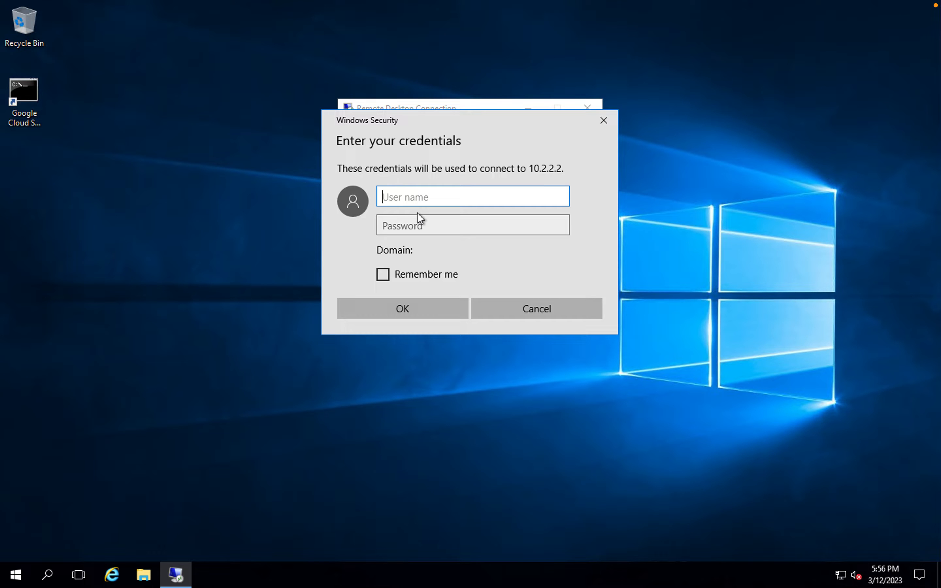
{"action": "key", "text": "ctrl+v"}
{"action": "left_click", "coordinate": [461, 234]}
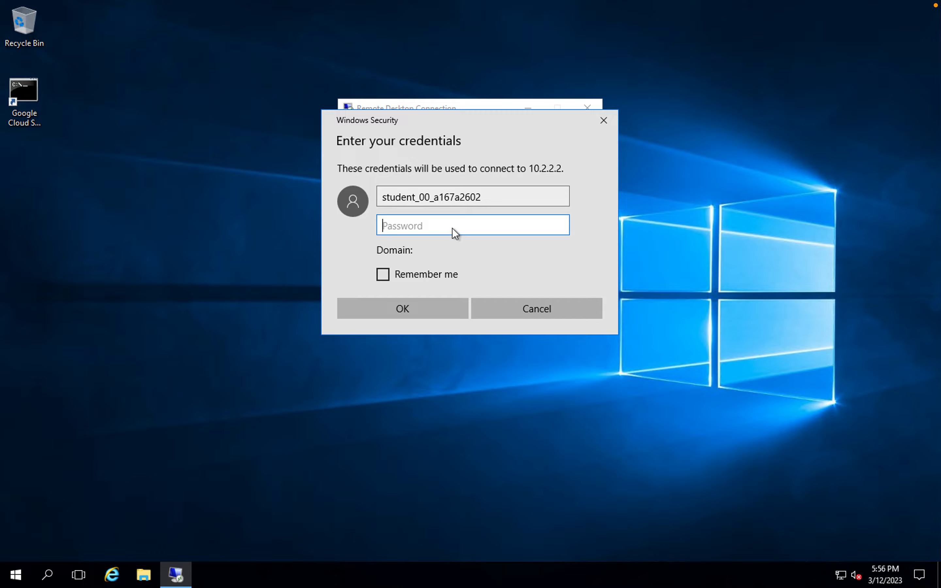
Copy the saved password into the prompt and reveal it to verify.
{"action": "key", "text": "ctrl+Right"}
{"action": "key", "text": "ctrl+Right"}
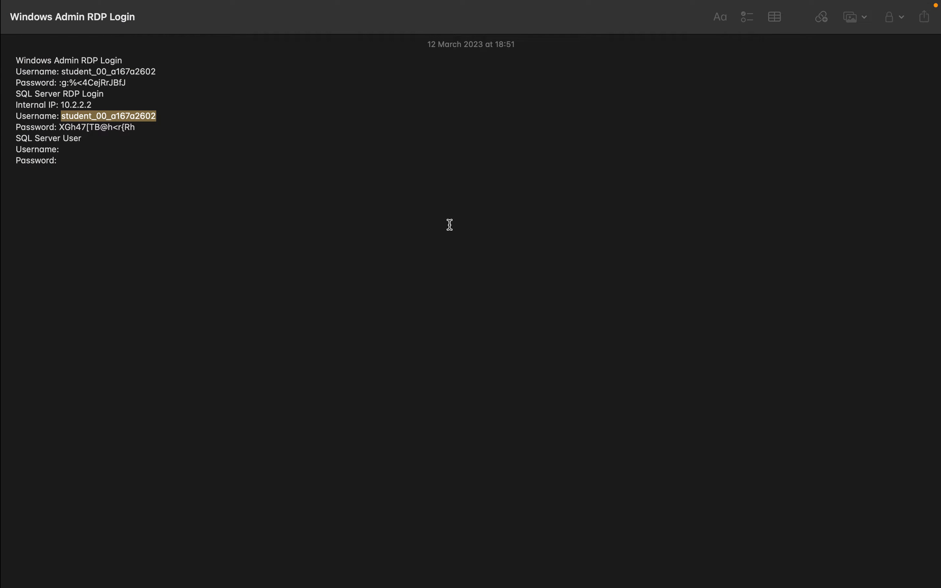
{"action": "left_click", "coordinate": [60, 128]}
{"action": "left_click_drag", "start_coordinate": [60, 127], "coordinate": [145, 127]}
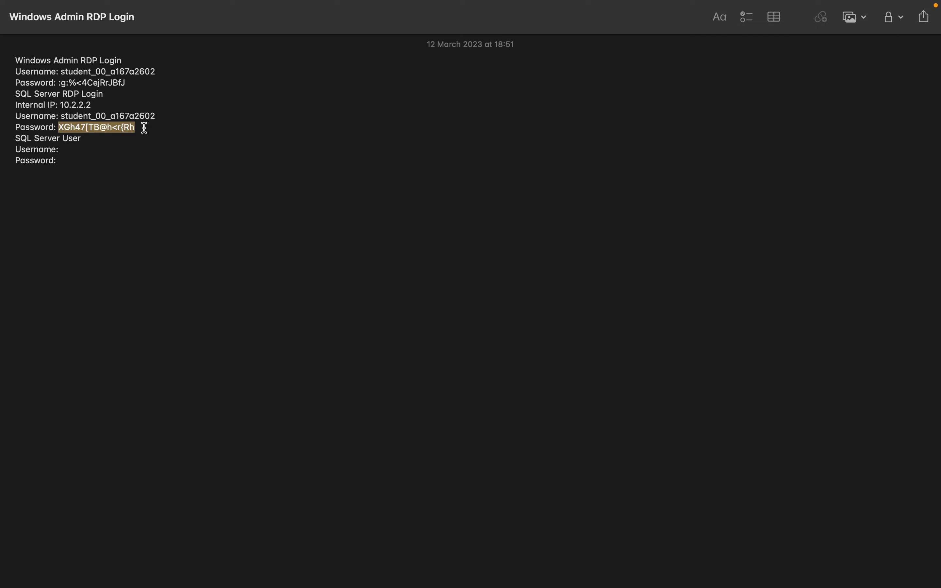
{"action": "key", "text": "ctrl+Left"}
{"action": "key", "text": "ctrl+Left"}
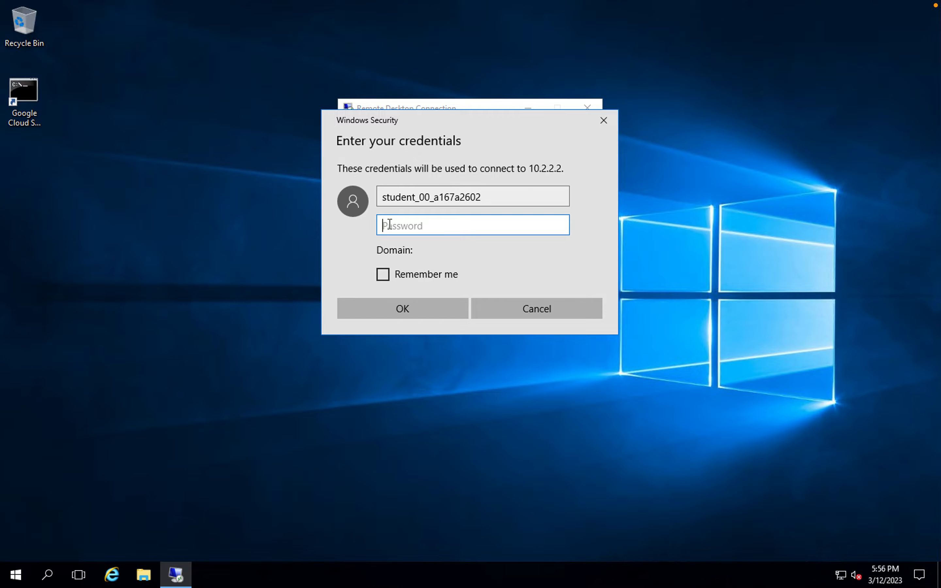
{"action": "key", "text": "ctrl+v"}
{"action": "left_click", "coordinate": [562, 227]}
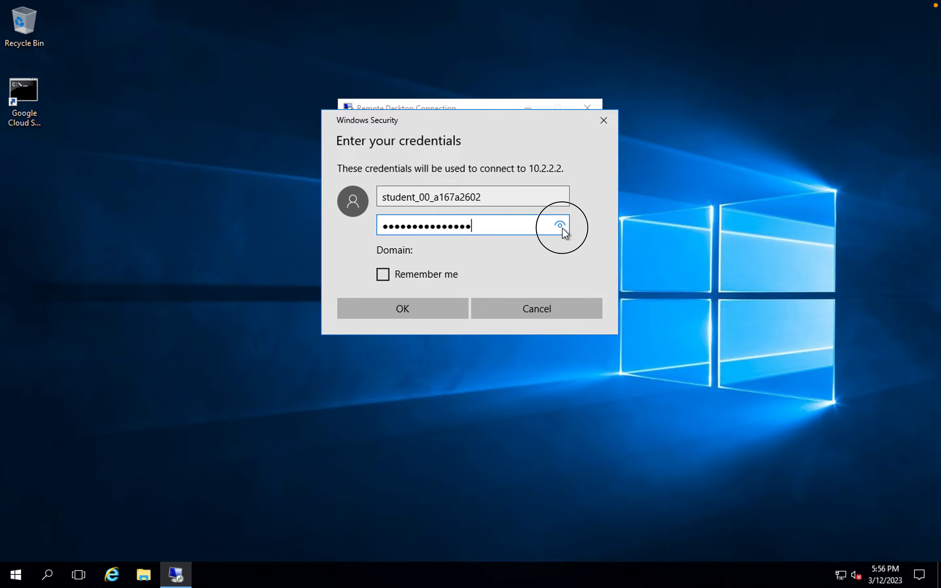
Submit the credentials and accept the certificate warning for 10.2.2.2.
{"action": "left_click", "coordinate": [426, 305]}
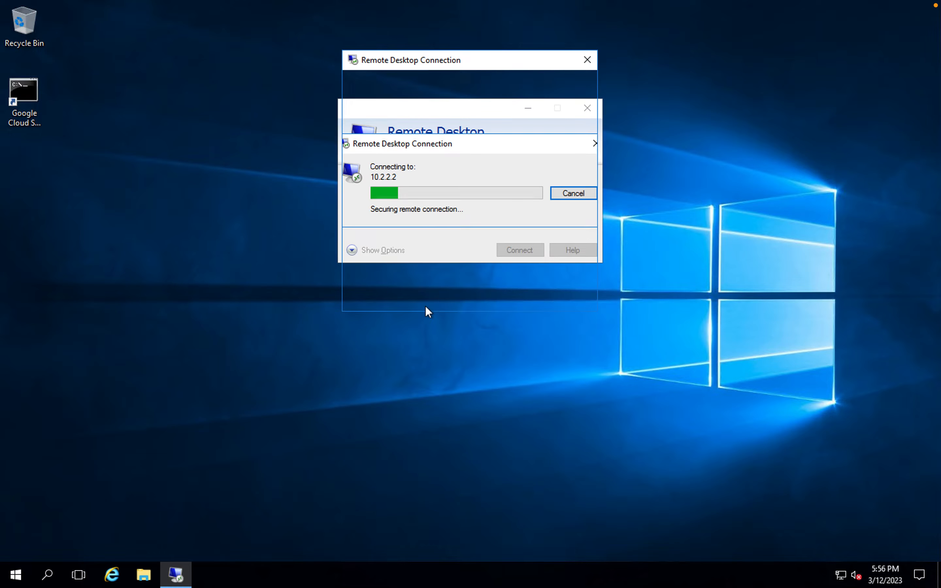
{"action": "left_click", "coordinate": [512, 295]}
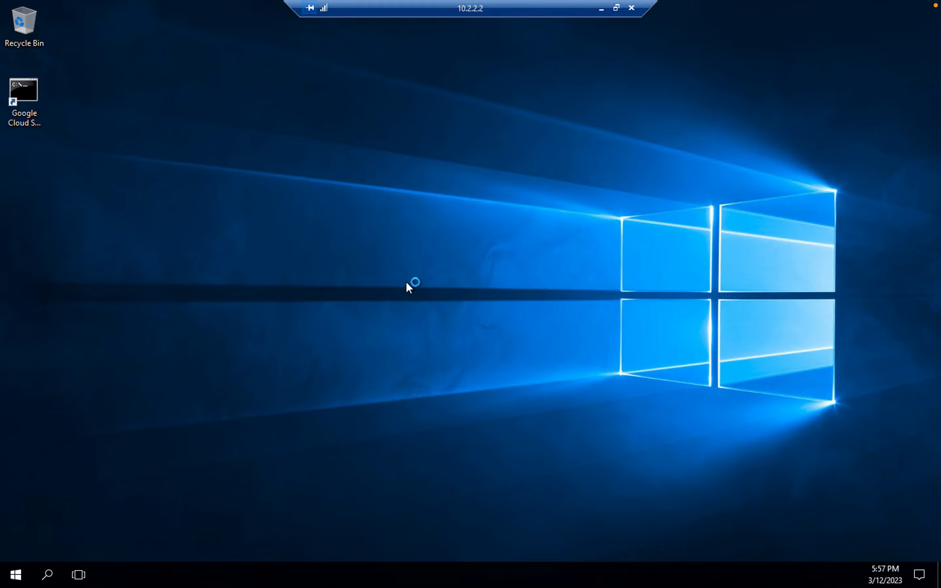
Copy the word ssms from step 10 of the lab instructions.
{"action": "key", "text": "ctrl+Right"}
{"action": "key", "text": "ctrl+Right"}
{"action": "key", "text": "ctrl+Right"}
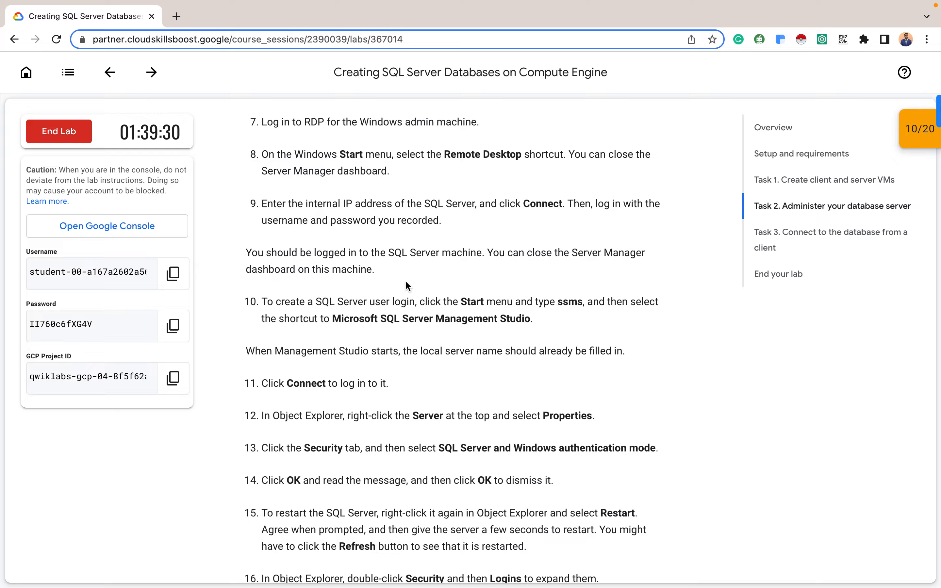
{"action": "double_click", "coordinate": [570, 302]}
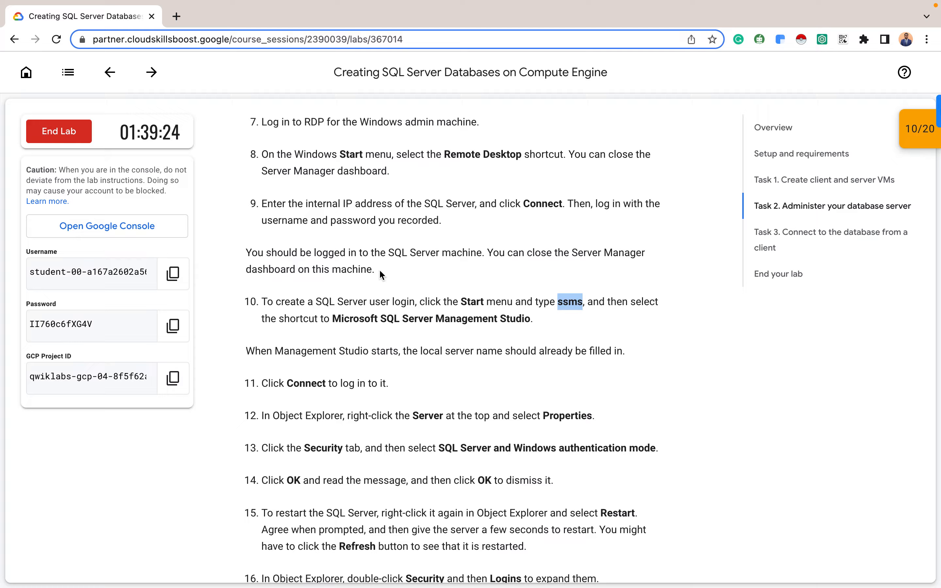
{"action": "key", "text": "ctrl+Left"}
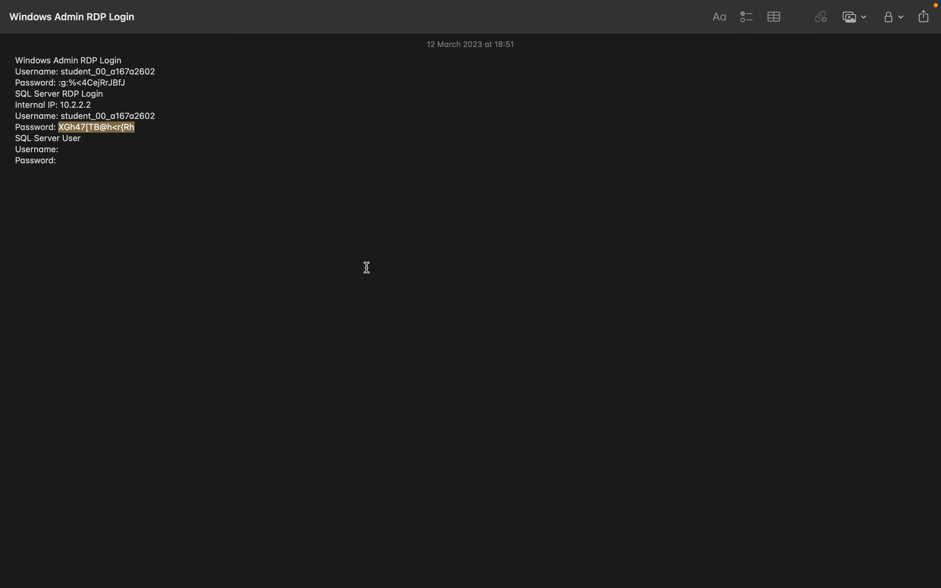
Reconnect and enlarge Cloud Shell, then allow network discovery on the 10.2.2.2 machine.
{"action": "key", "text": "ctrl+Left"}
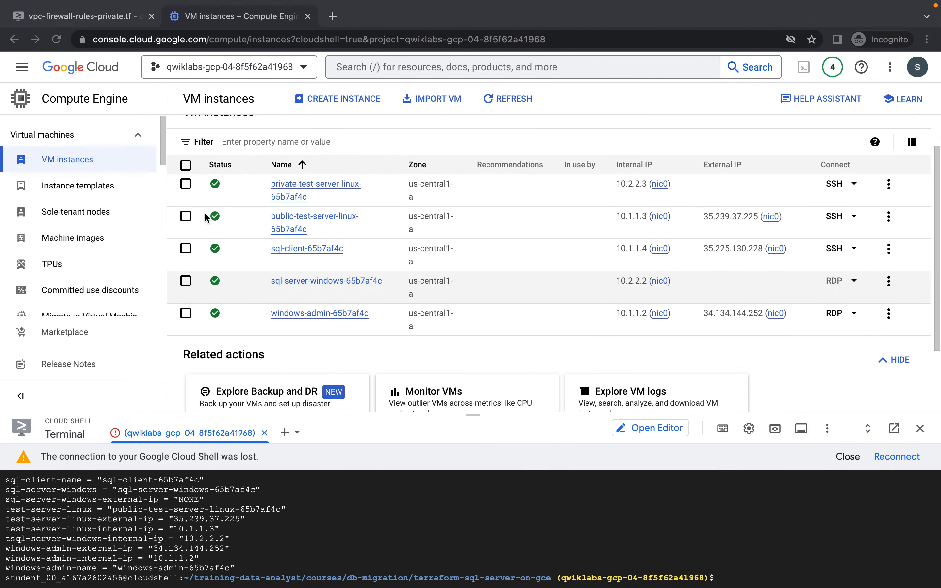
{"action": "left_click", "coordinate": [896, 456]}
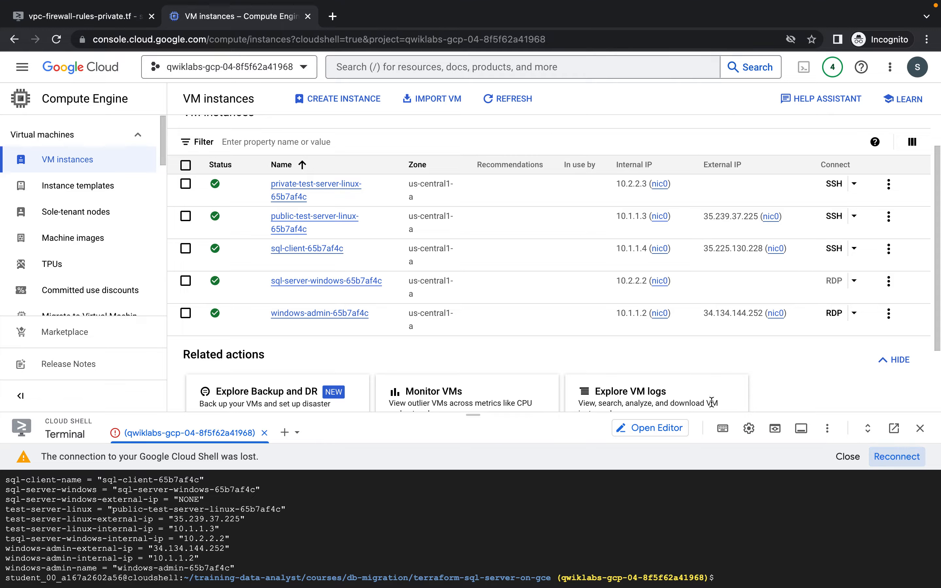
{"action": "left_click_drag", "start_coordinate": [473, 414], "coordinate": [474, 370]}
{"action": "key", "text": "ctrl+Left"}
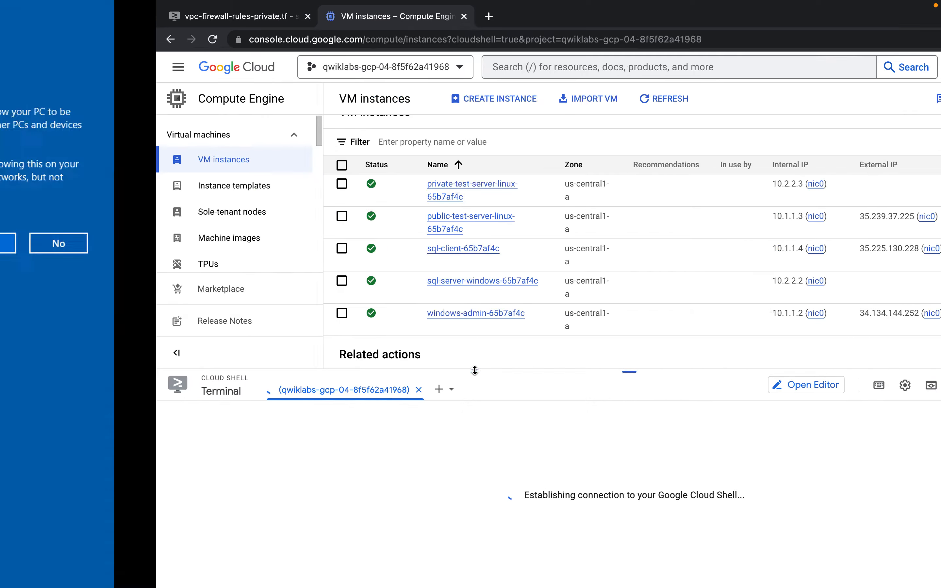
{"action": "left_click", "coordinate": [816, 244]}
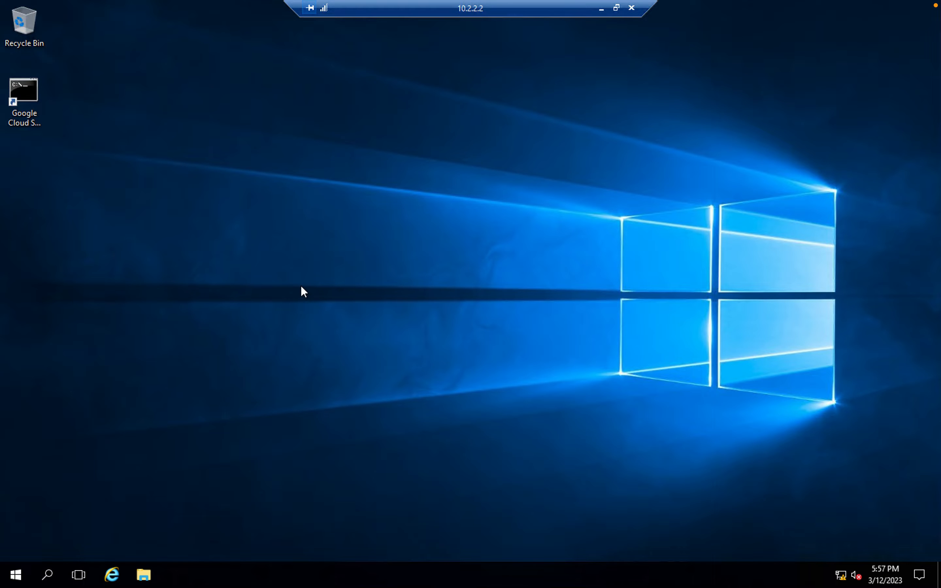
Search for ssms and launch Microsoft SQL Server Management Studio 18.
{"action": "left_click", "coordinate": [47, 575]}
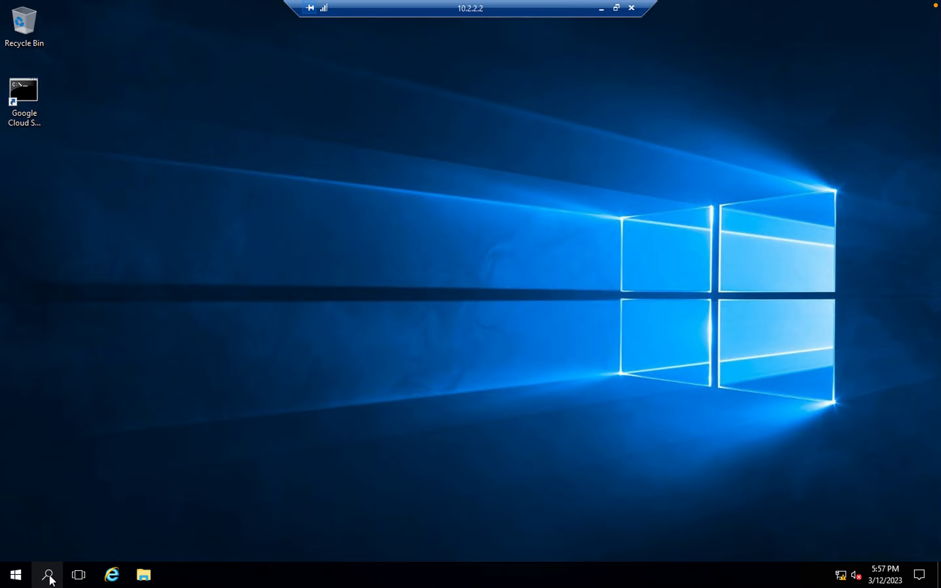
{"action": "type", "text": "ssms"}
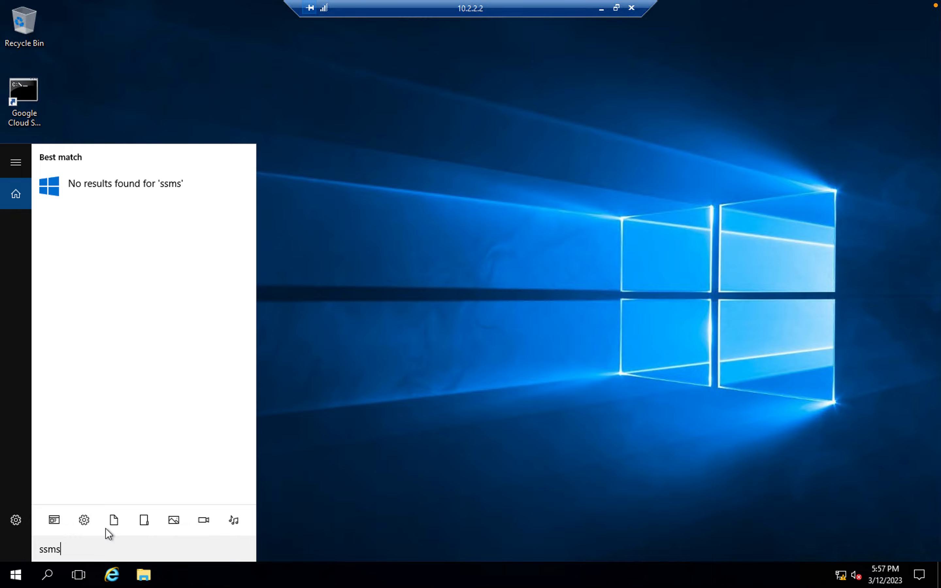
{"action": "key", "text": "BackSpace"}
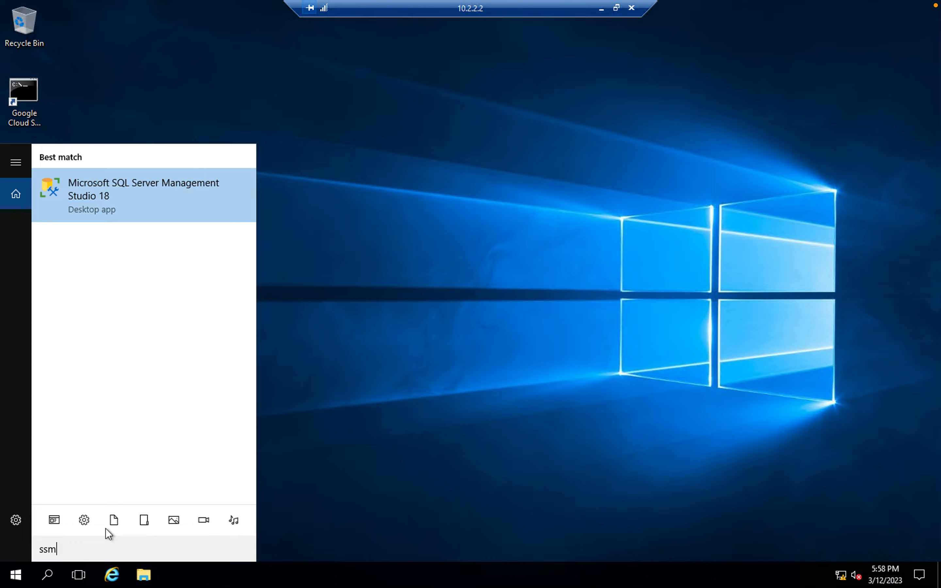
{"action": "type", "text": "s"}
{"action": "left_click", "coordinate": [132, 197]}
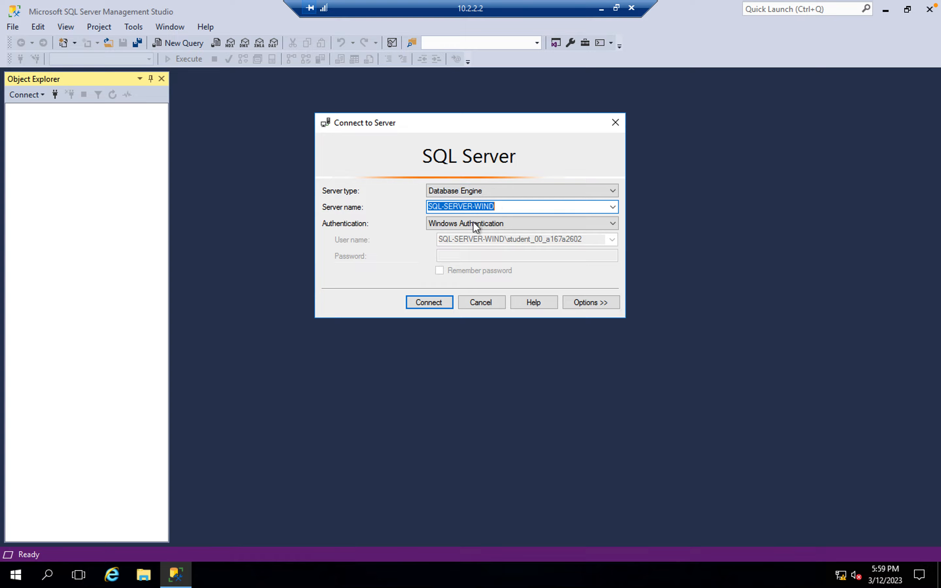
Connect to SQL-SERVER-WIND with Windows Authentication, then read lab steps 11–17 on mixed mode.
{"action": "left_click", "coordinate": [430, 302]}
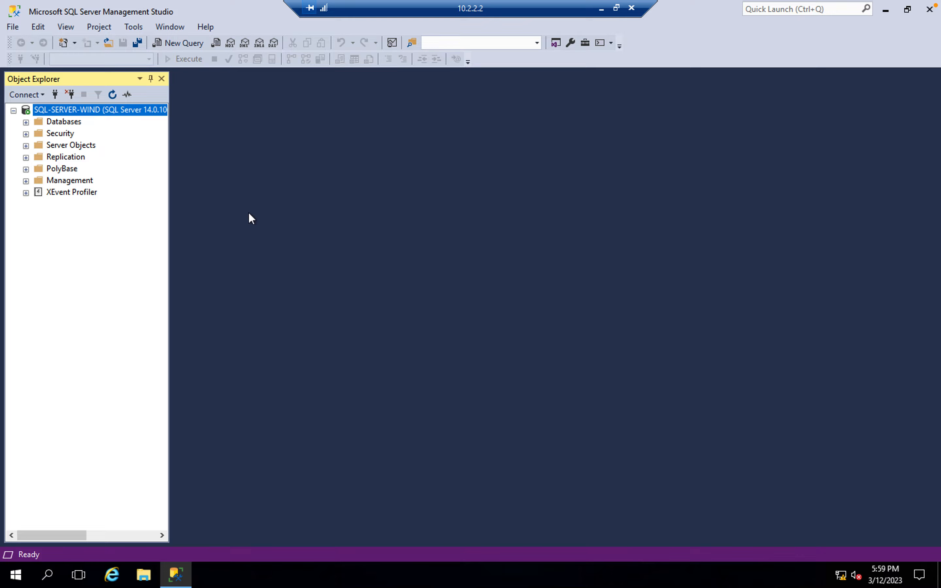
{"action": "key", "text": "ctrl+Right"}
{"action": "key", "text": "ctrl+Right"}
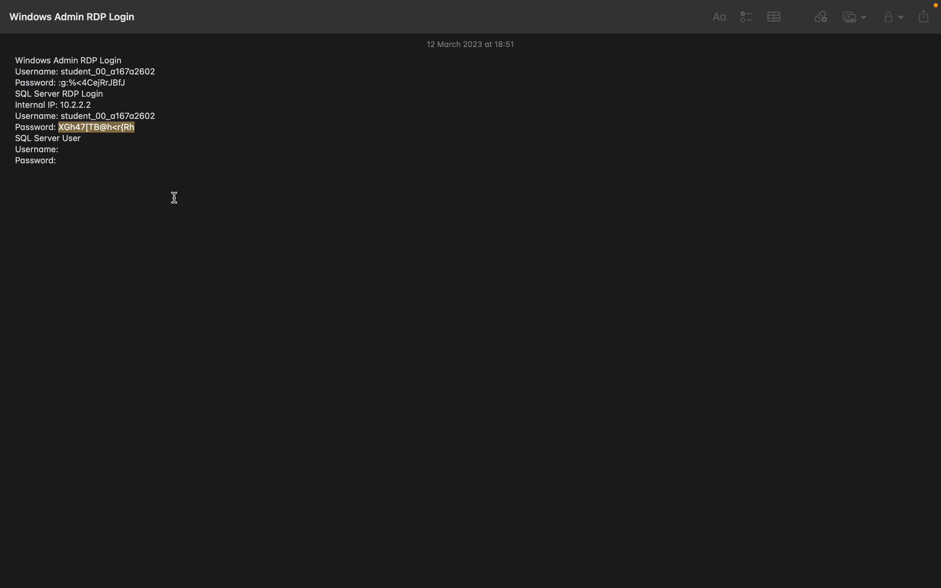
{"action": "key", "text": "ctrl+Right"}
{"action": "scroll", "coordinate": [434, 380], "scroll_direction": "down", "scroll_amount": 2}
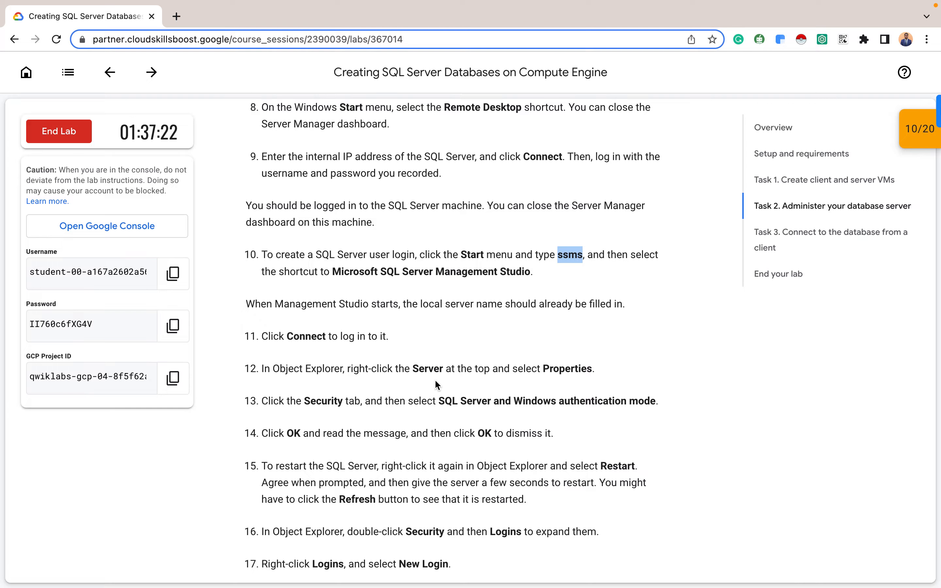
{"action": "key", "text": "ctrl+Left"}
{"action": "key", "text": "ctrl+Left"}
{"action": "key", "text": "ctrl+Left"}
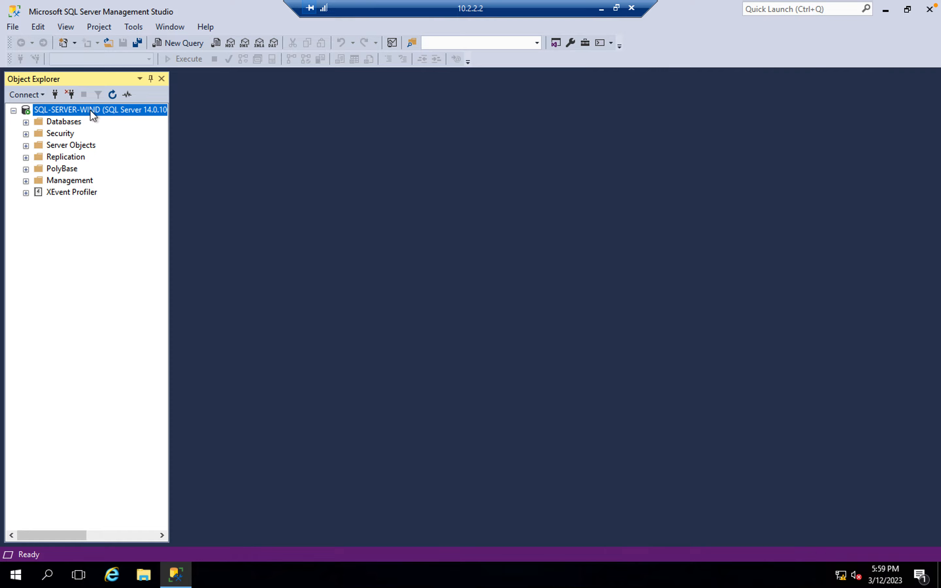
{"action": "right_click", "coordinate": [90, 110]}
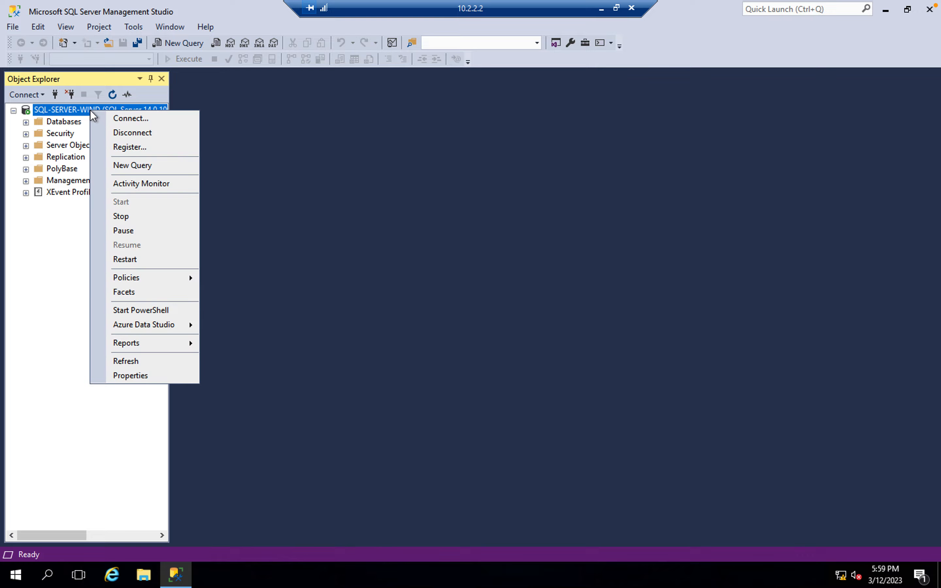
{"action": "left_click", "coordinate": [147, 376]}
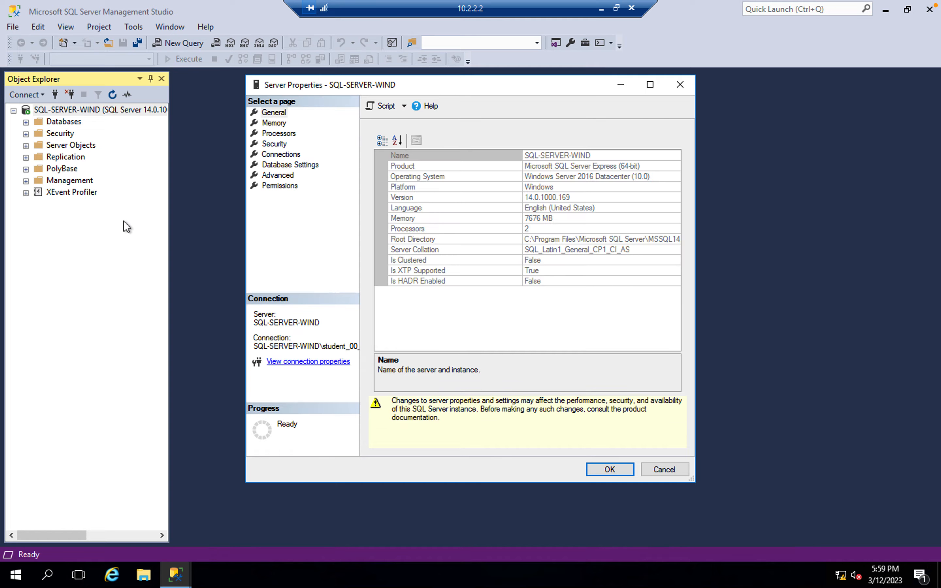
{"action": "left_click", "coordinate": [274, 145]}
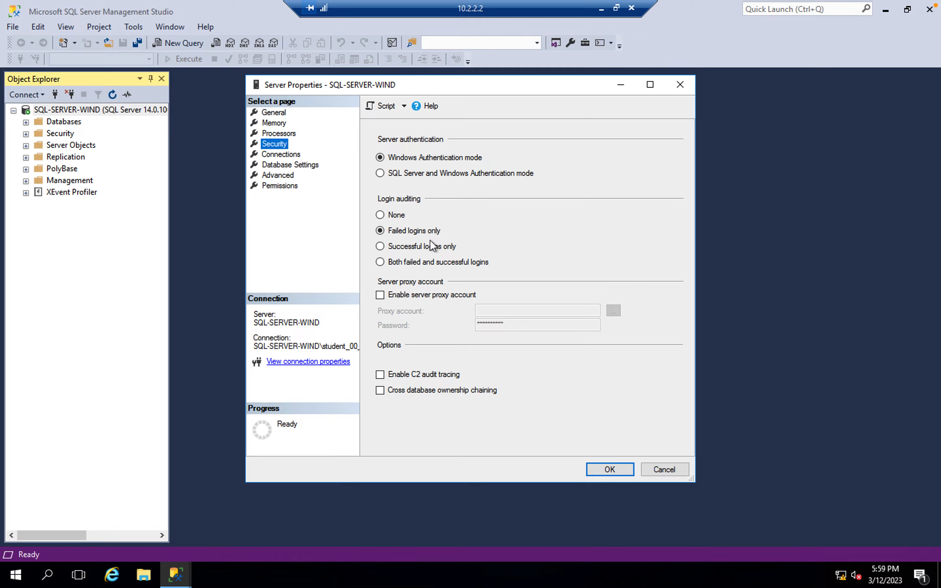
{"action": "left_click", "coordinate": [380, 173]}
{"action": "left_click", "coordinate": [614, 469]}
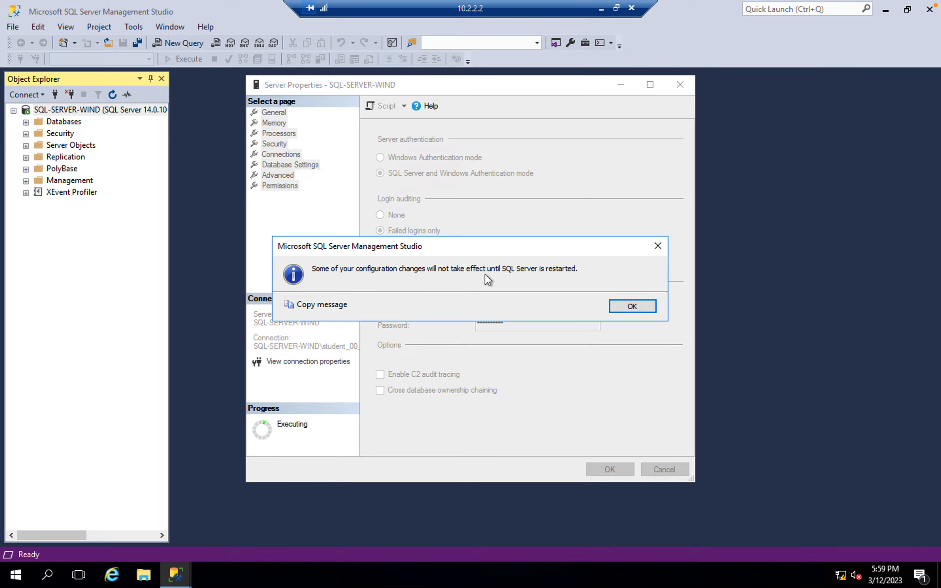
{"action": "left_click", "coordinate": [638, 305]}
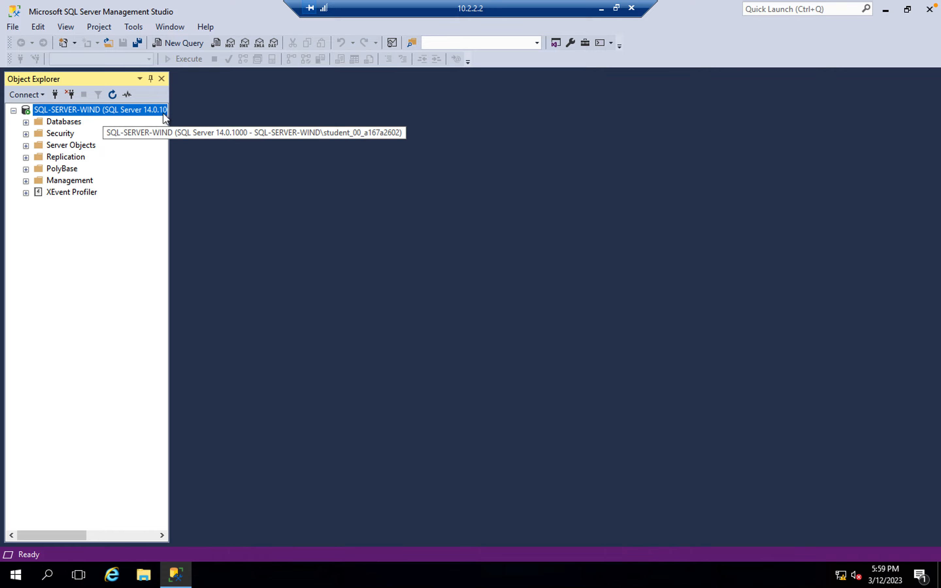
Restart the SQL-SERVER-WIND service, approving the UAC prompt and confirming Yes.
{"action": "right_click", "coordinate": [88, 108]}
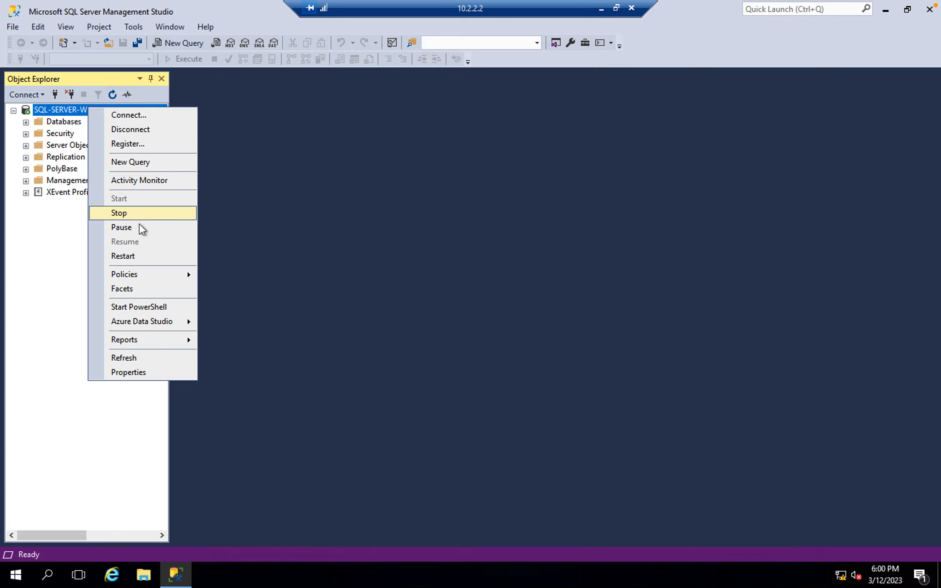
{"action": "left_click", "coordinate": [143, 256]}
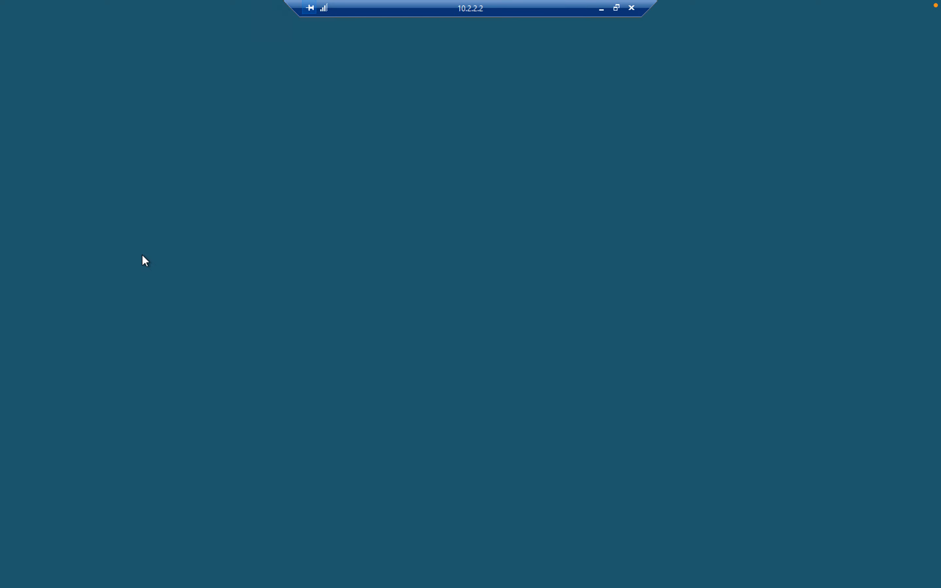
{"action": "key", "text": "Left"}
{"action": "key", "text": "space"}
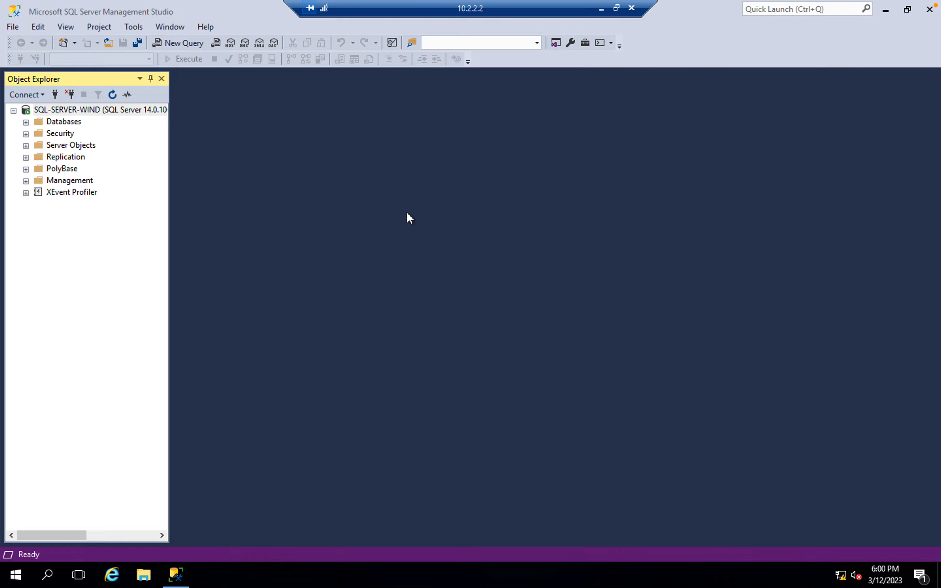
{"action": "left_click", "coordinate": [314, 75]}
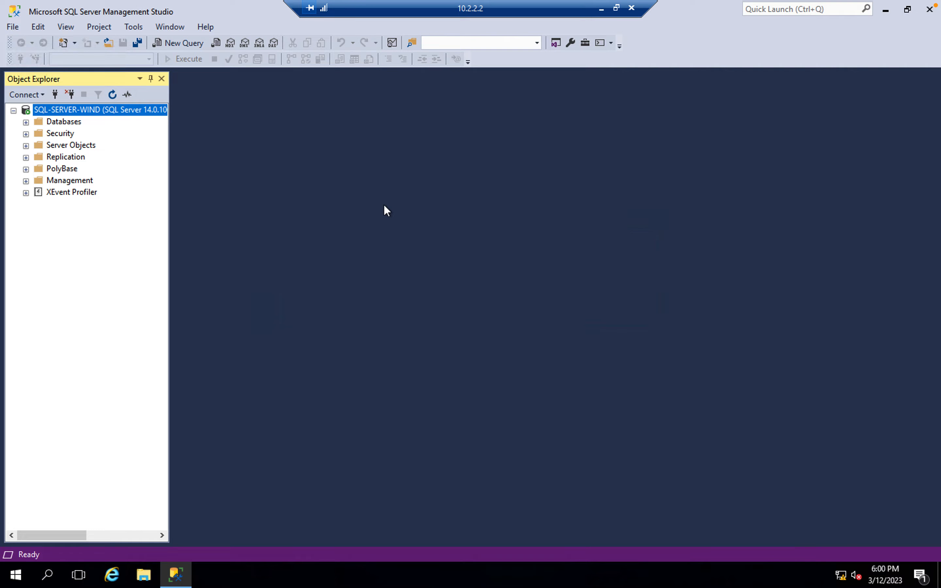
Read lab steps 12–19 on creating a SQL-authenticated login, then return to the session.
{"action": "key", "text": "ctrl+Right"}
{"action": "key", "text": "ctrl+Right"}
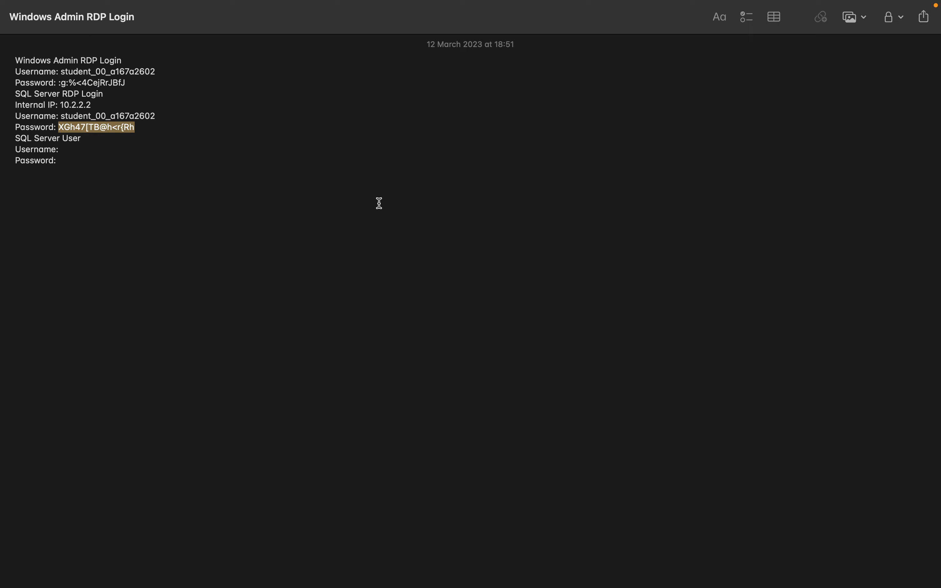
{"action": "key", "text": "ctrl+Right"}
{"action": "scroll", "coordinate": [379, 203], "scroll_direction": "down", "scroll_amount": 4}
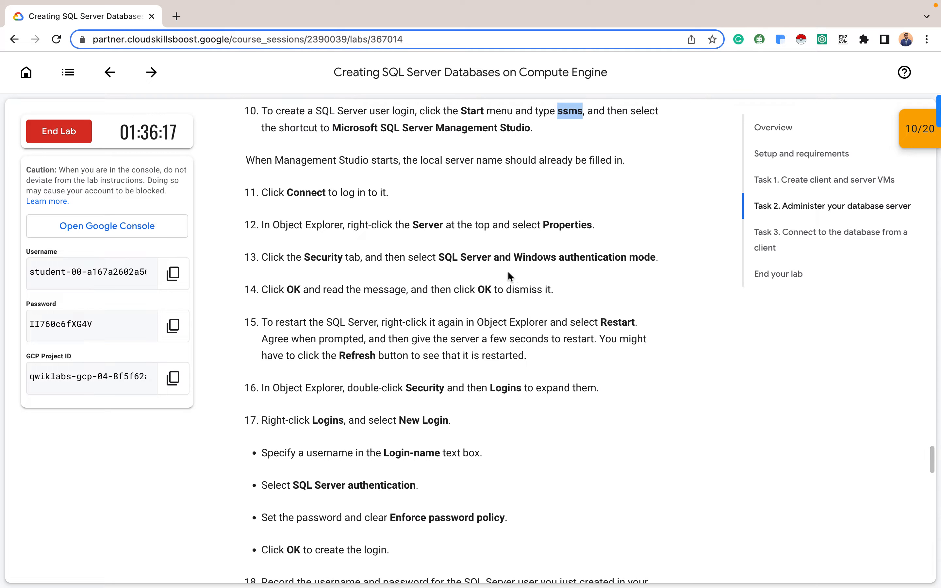
{"action": "scroll", "coordinate": [414, 341], "scroll_direction": "down", "scroll_amount": 1}
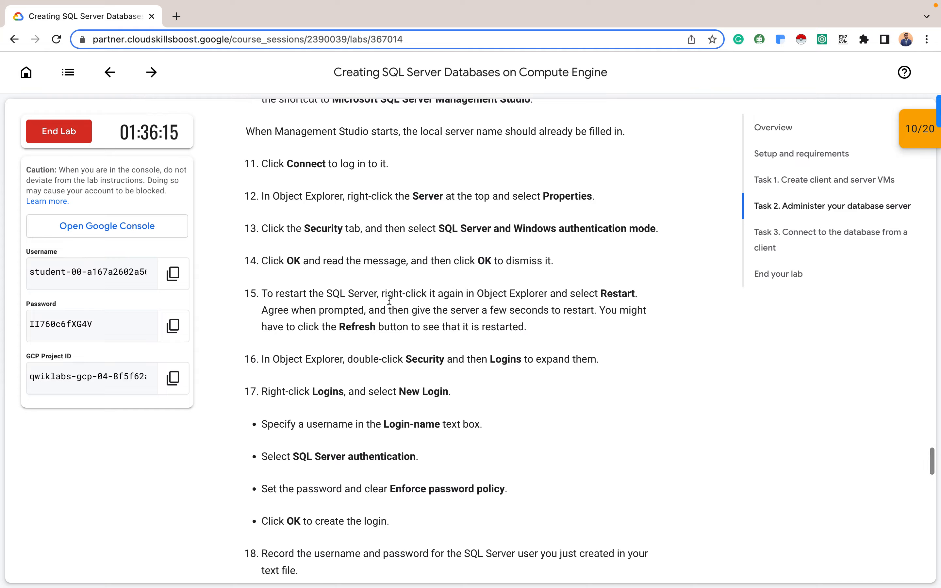
{"action": "scroll", "coordinate": [451, 300], "scroll_direction": "down", "scroll_amount": 2}
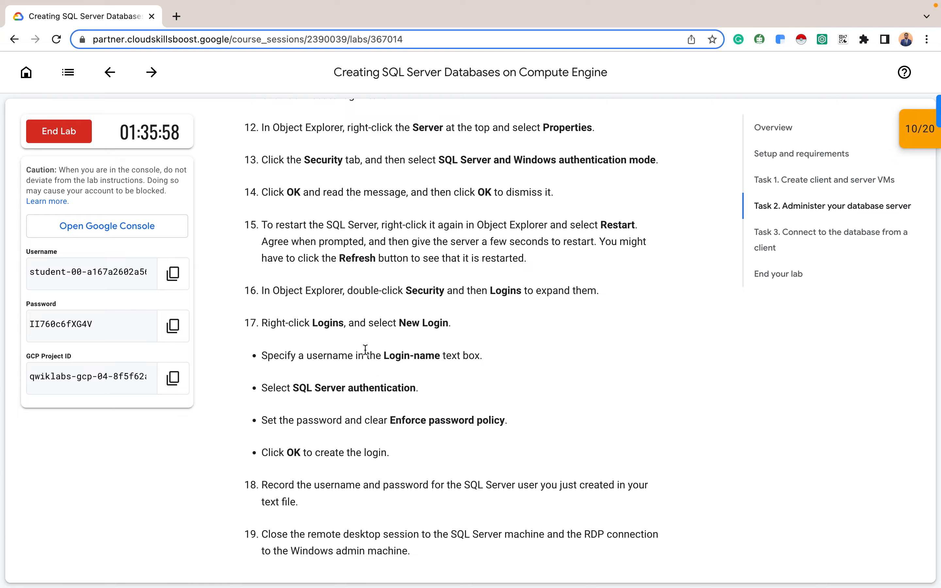
{"action": "key", "text": "ctrl+Left"}
{"action": "key", "text": "ctrl+Left"}
{"action": "key", "text": "ctrl+Left"}
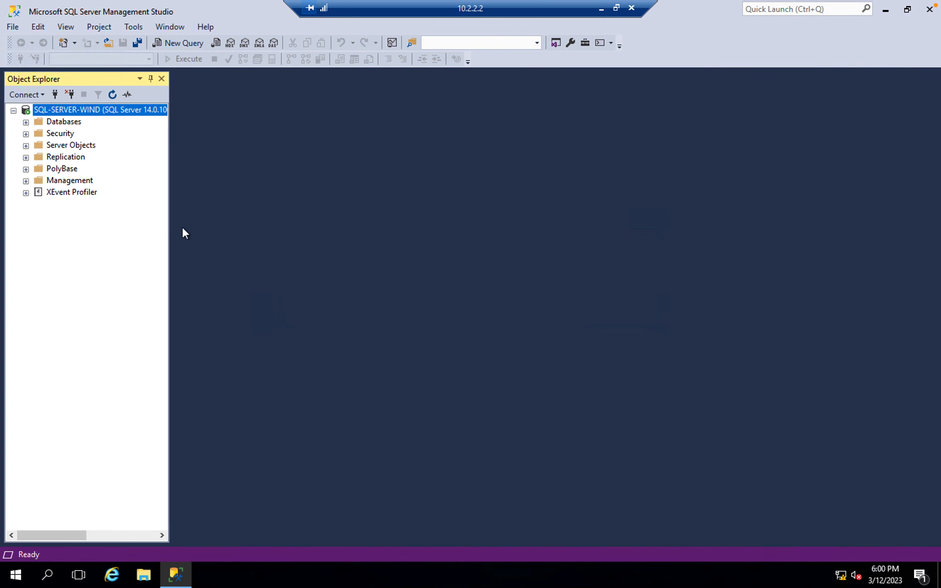
Expand Security > Logins in Object Explorer and open the Login - New dialog.
{"action": "double_click", "coordinate": [55, 133]}
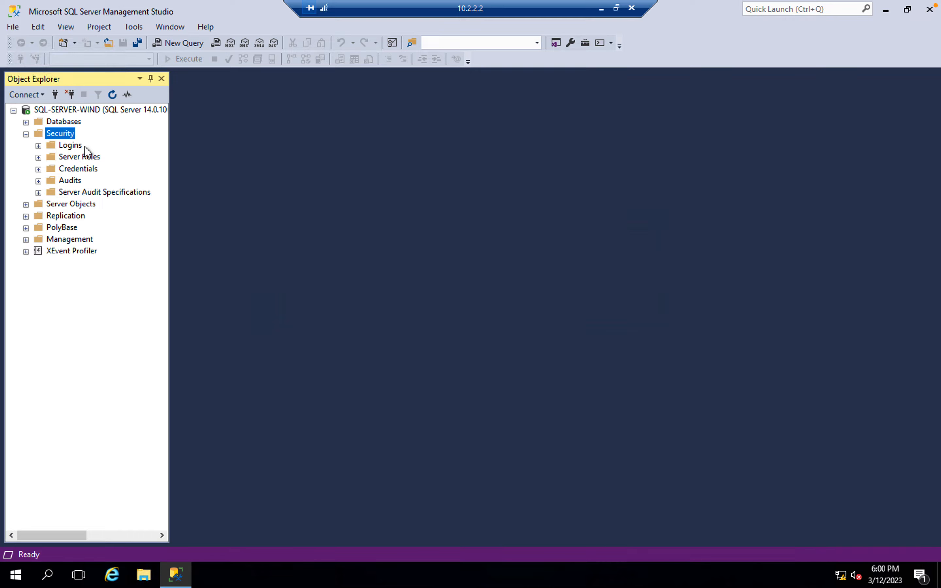
{"action": "left_click", "coordinate": [42, 146]}
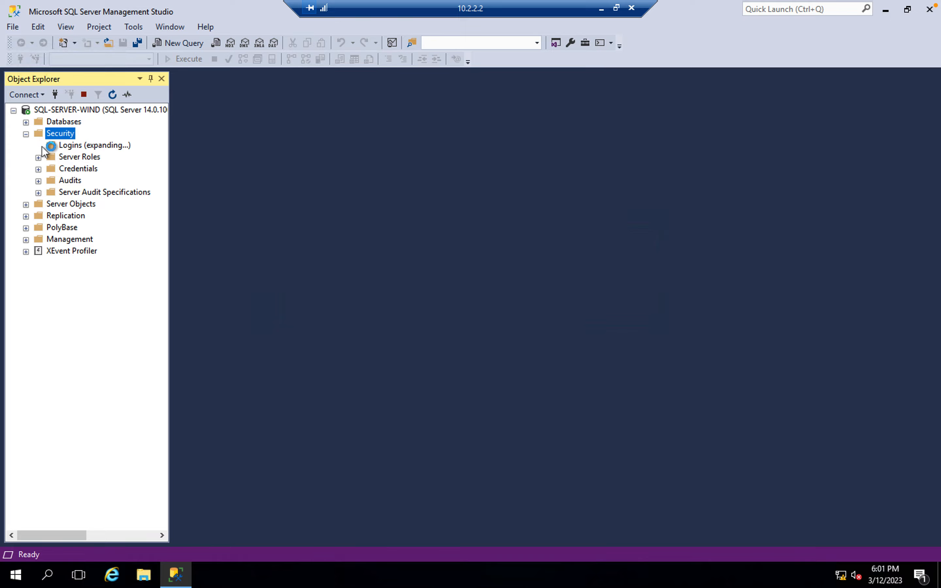
{"action": "right_click", "coordinate": [73, 149]}
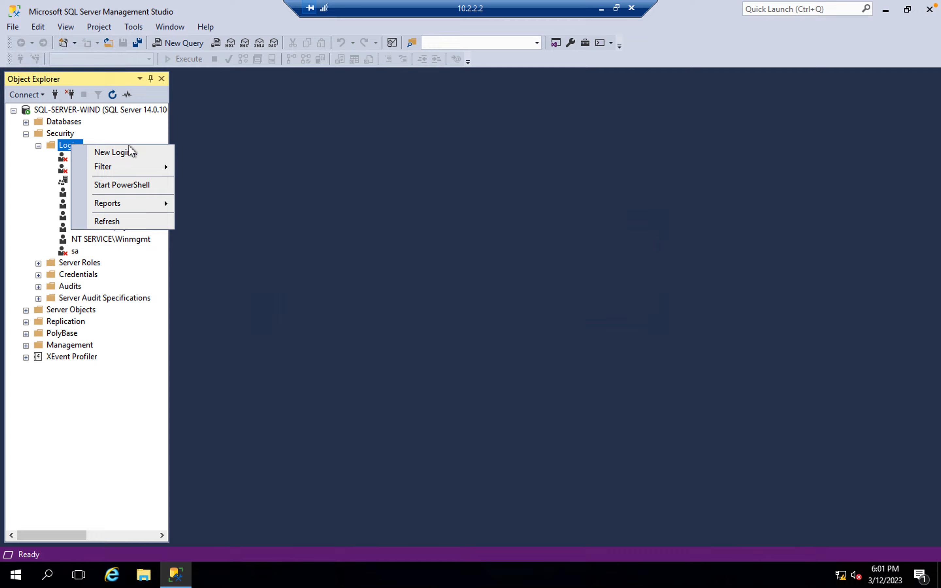
{"action": "left_click", "coordinate": [129, 155]}
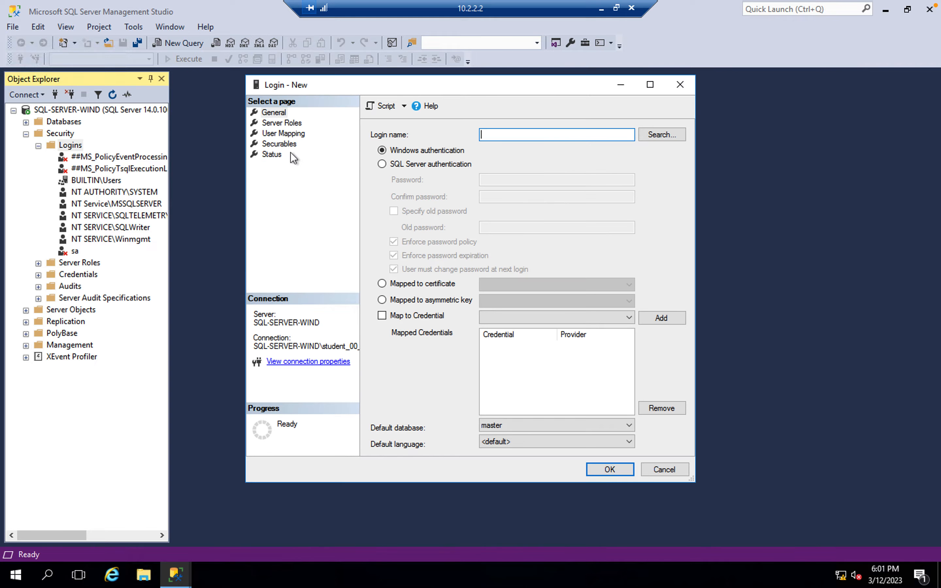
Choose SQL Server authentication and paste the RDP username from the notes as the login name.
{"action": "left_click", "coordinate": [382, 164]}
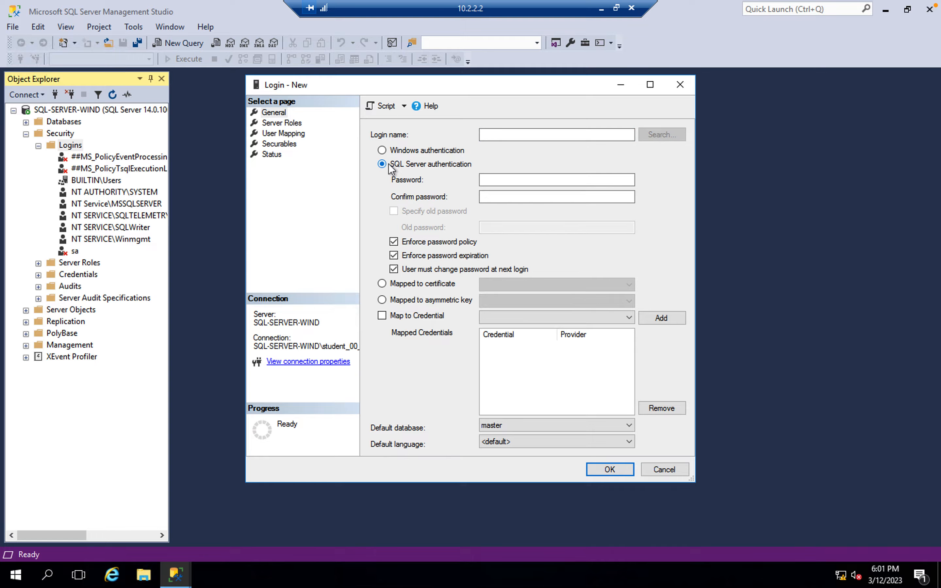
{"action": "left_click", "coordinate": [515, 135]}
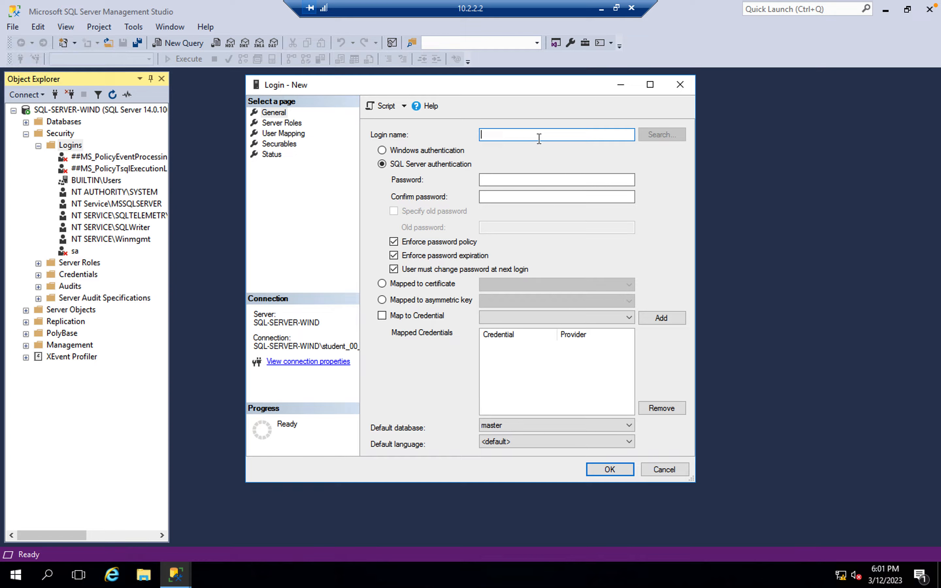
{"action": "key", "text": "ctrl+Left"}
{"action": "key", "text": "ctrl+Right"}
{"action": "key", "text": "ctrl+Right"}
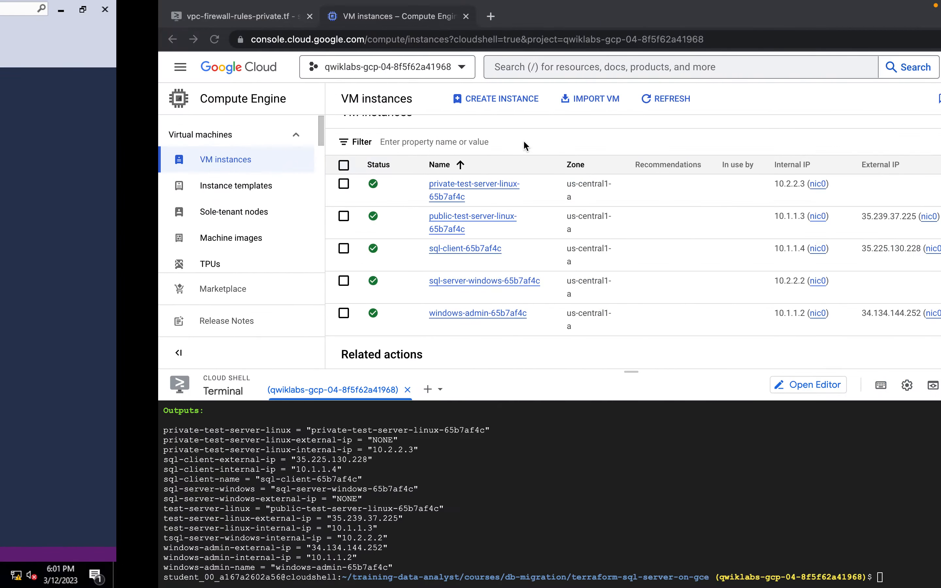
{"action": "key", "text": "ctrl+Right"}
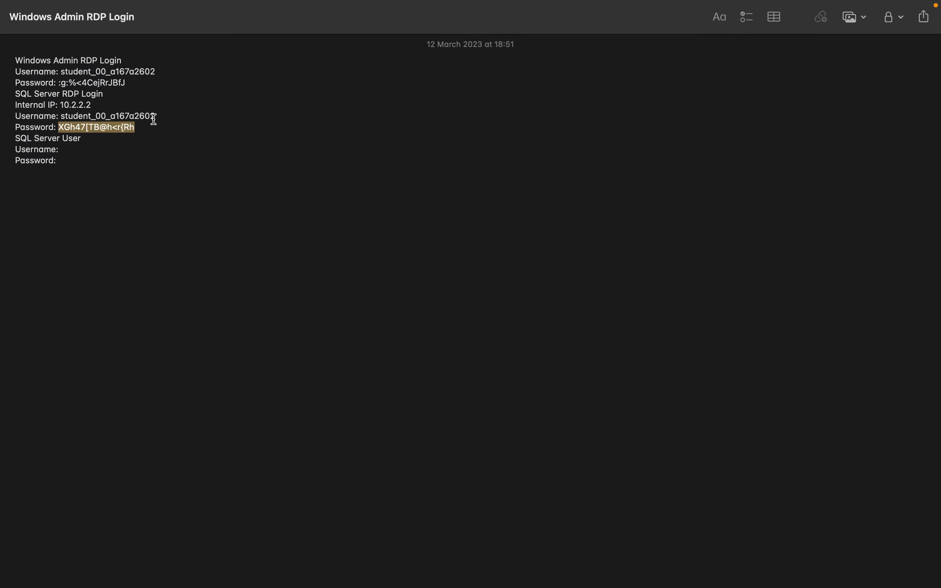
{"action": "left_click", "coordinate": [159, 116]}
{"action": "left_click_drag", "start_coordinate": [159, 116], "coordinate": [63, 118]}
{"action": "key", "text": "ctrl+c"}
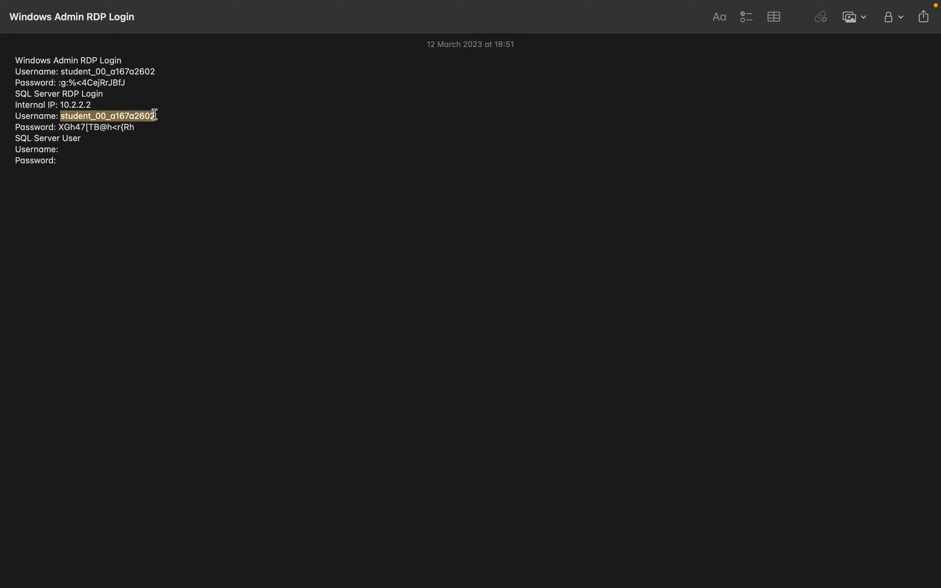
{"action": "key", "text": "ctrl+Left"}
{"action": "key", "text": "ctrl+Left"}
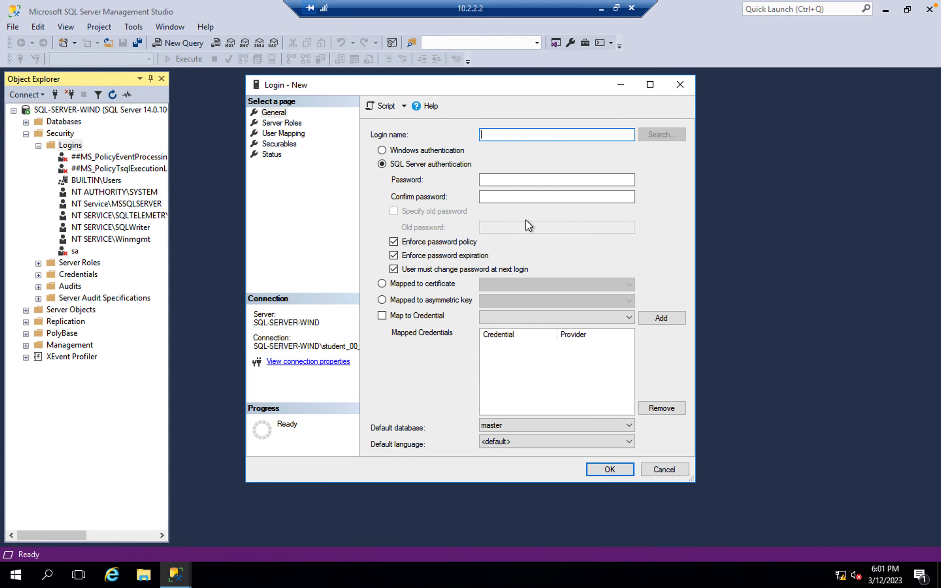
{"action": "key", "text": "ctrl+v"}
Enter and confirm the password, turn off Enforce password policy, and create the login.
{"action": "left_click", "coordinate": [502, 178]}
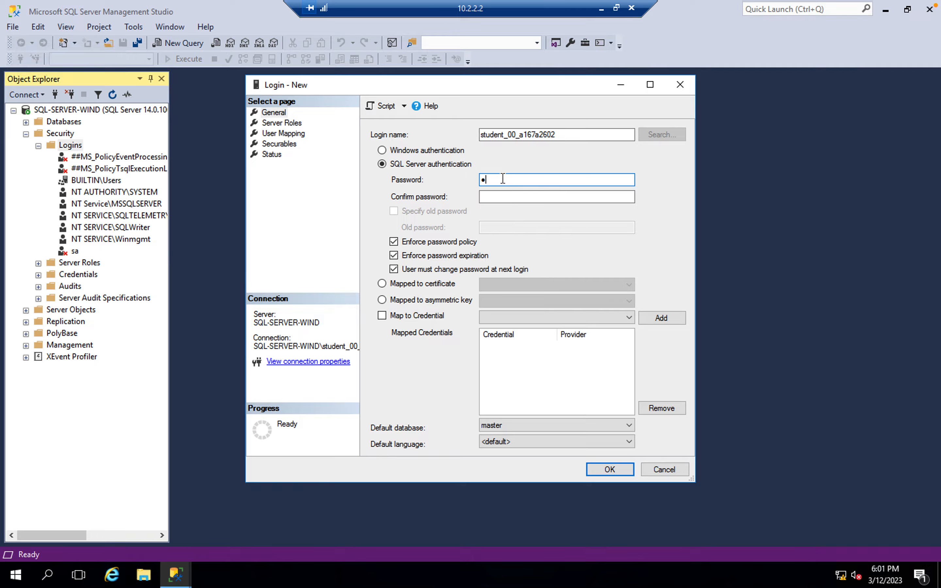
{"action": "type", "text": "•••••••••"}
{"action": "left_click", "coordinate": [514, 197]}
{"action": "type", "text": "••••••••"}
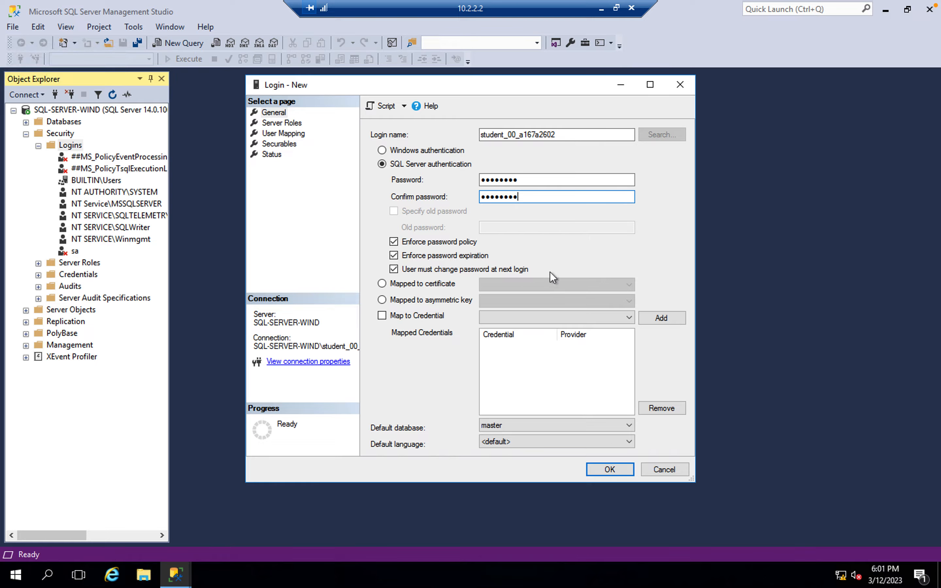
{"action": "left_click", "coordinate": [394, 241]}
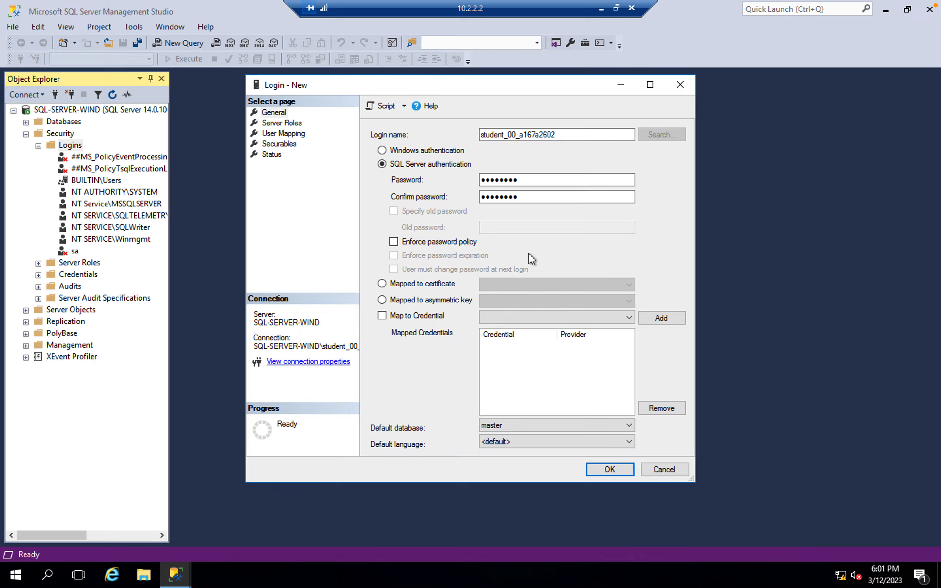
{"action": "left_click", "coordinate": [610, 468]}
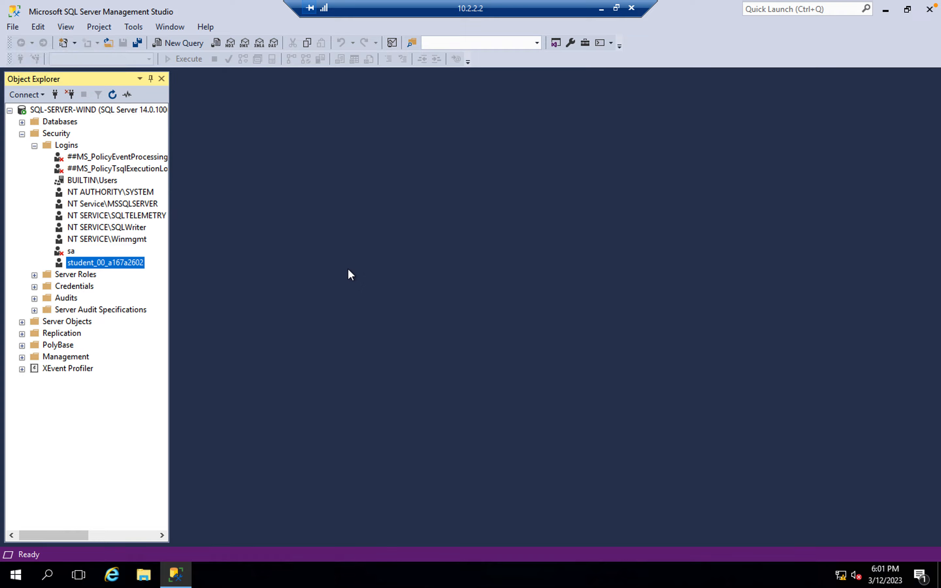
Fill in the new login's password and username under SQL Server User in Notes.
{"action": "key", "text": "ctrl+Left"}
{"action": "key", "text": "ctrl+Right"}
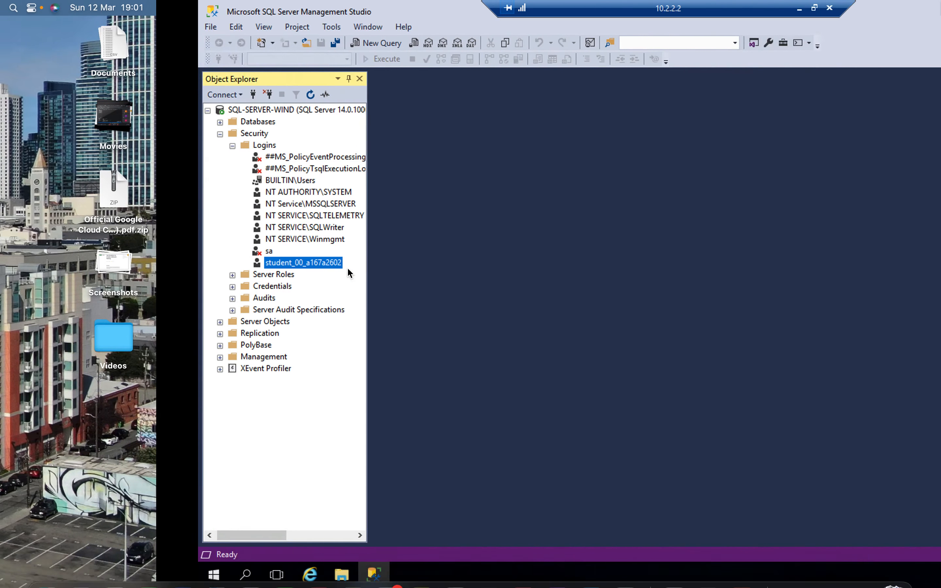
{"action": "key", "text": "ctrl+Right"}
{"action": "key", "text": "ctrl+Right"}
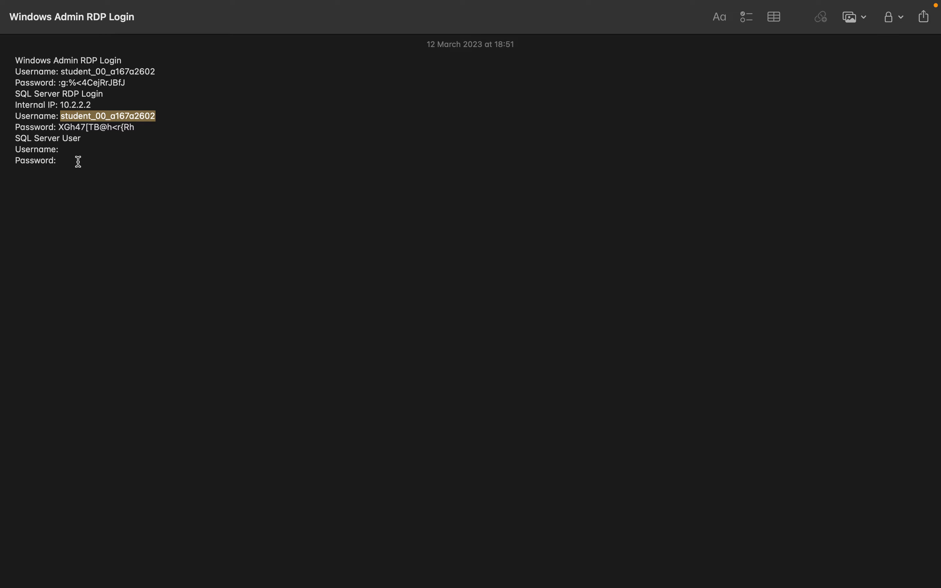
{"action": "left_click", "coordinate": [78, 161]}
{"action": "type", "text": "Comme"}
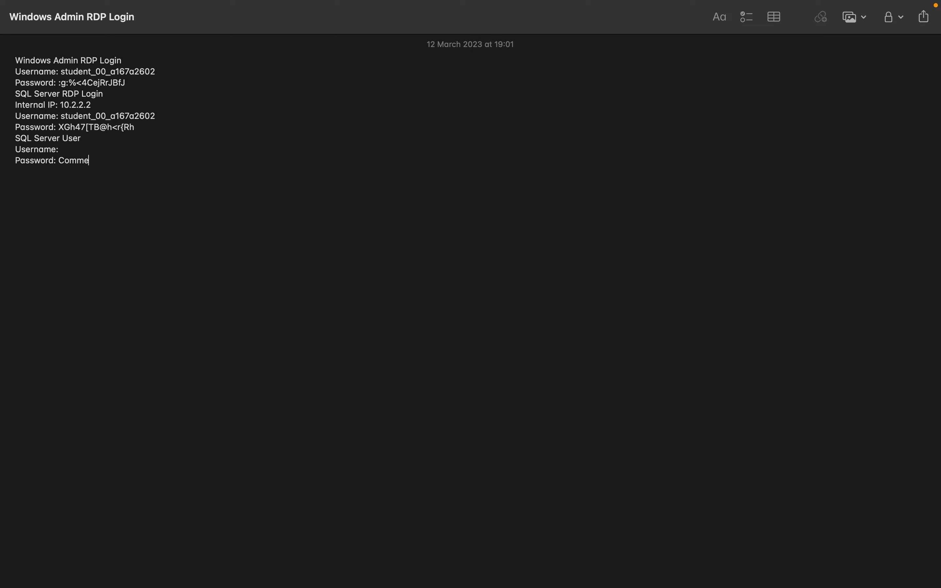
{"action": "type", "text": "nts"}
{"action": "left_click_drag", "start_coordinate": [61, 72], "coordinate": [154, 74]}
{"action": "key", "text": "super+c"}
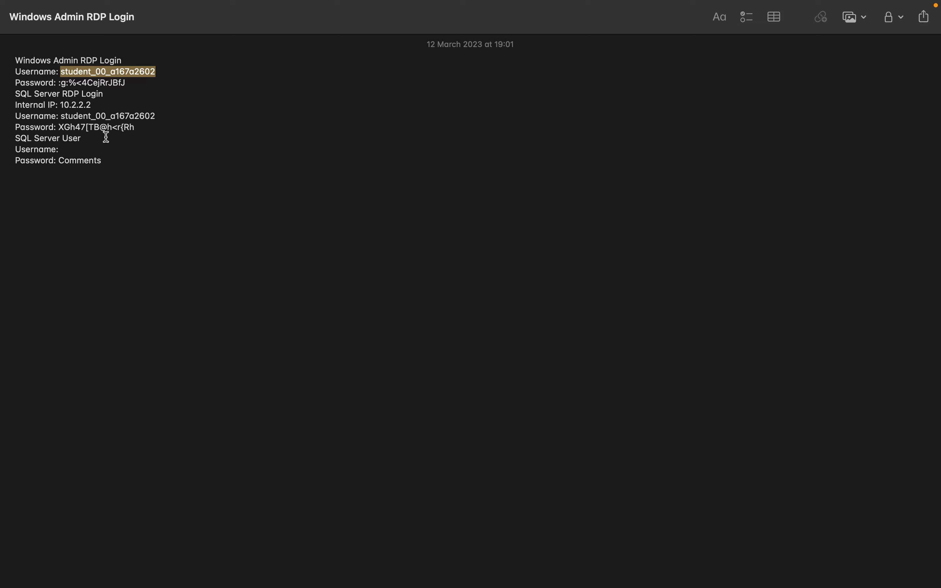
{"action": "left_click", "coordinate": [85, 147]}
{"action": "key", "text": "super+v"}
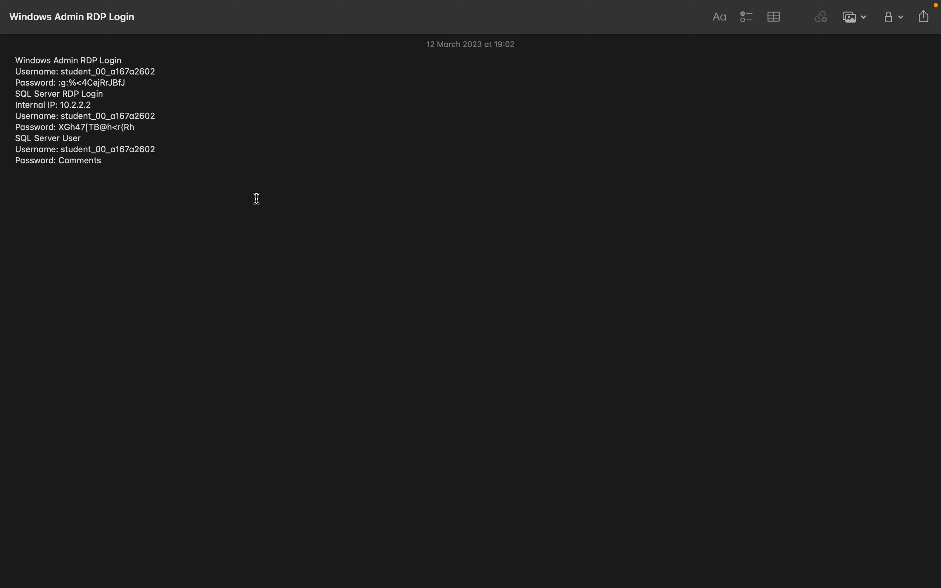
{"action": "key", "text": "super+Tab"}
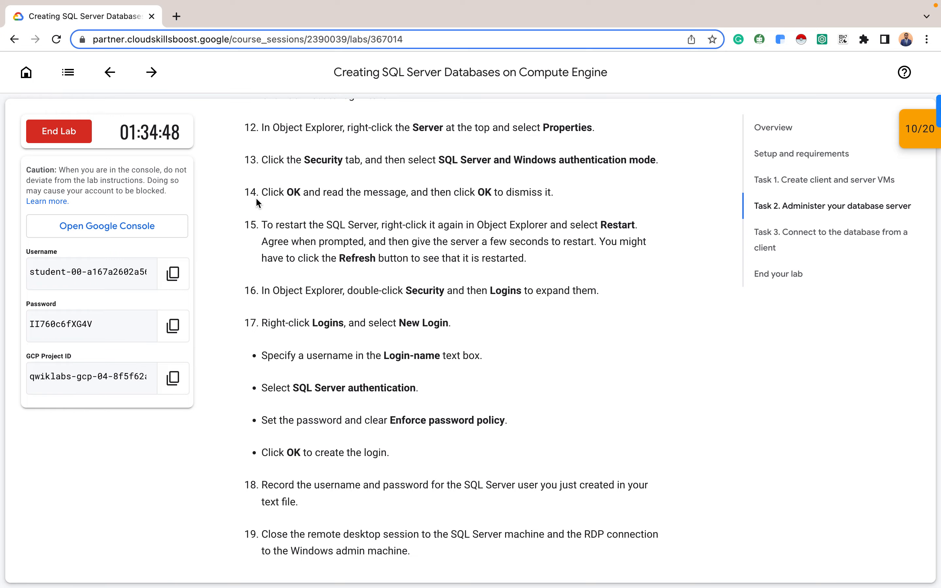
Copy Task 3's SQL Server client install commands from the lab instructions.
{"action": "scroll", "coordinate": [465, 323], "scroll_direction": "down", "scroll_amount": 3}
{"action": "scroll", "coordinate": [464, 319], "scroll_direction": "down", "scroll_amount": 2}
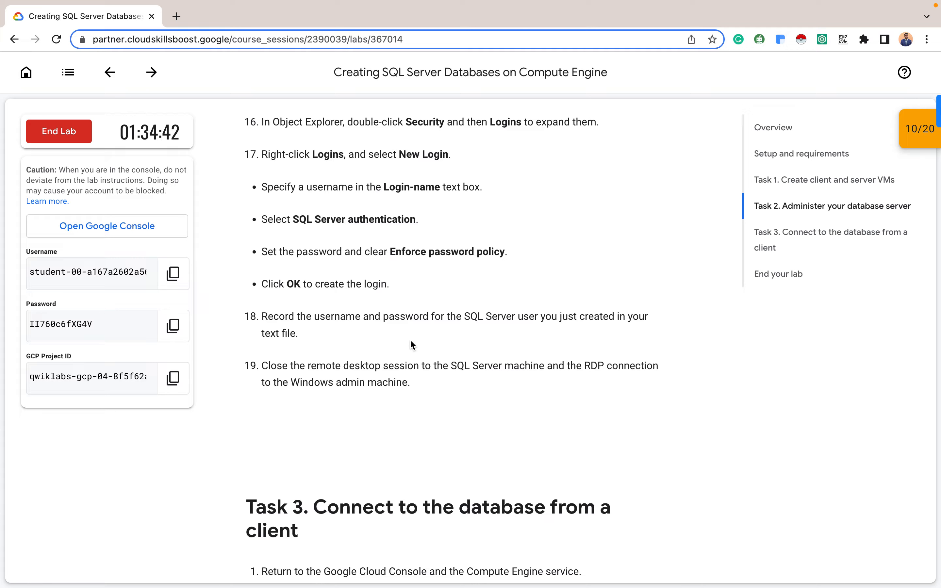
{"action": "scroll", "coordinate": [469, 396], "scroll_direction": "down", "scroll_amount": 6}
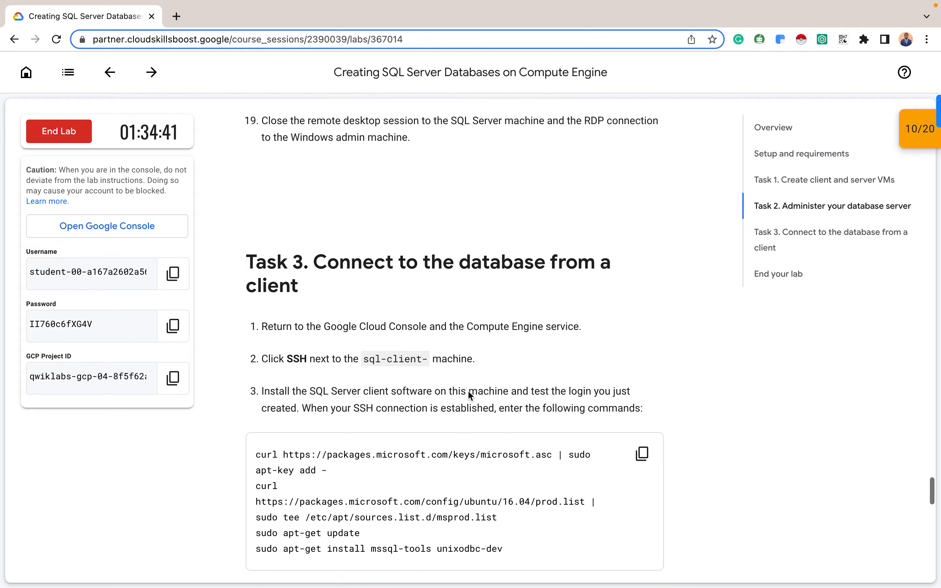
{"action": "key", "text": "ctrl+Left"}
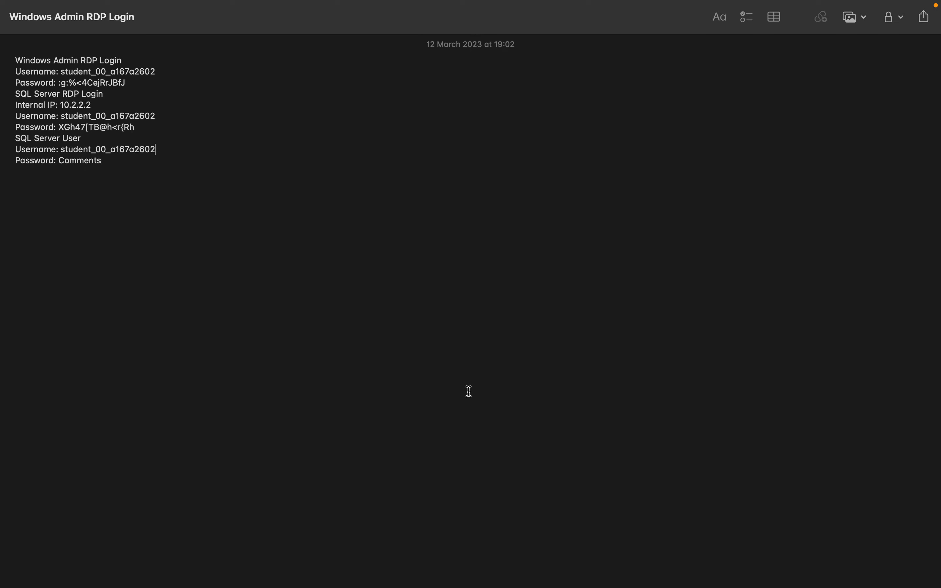
{"action": "key", "text": "ctrl+Left"}
{"action": "key", "text": "ctrl+Left"}
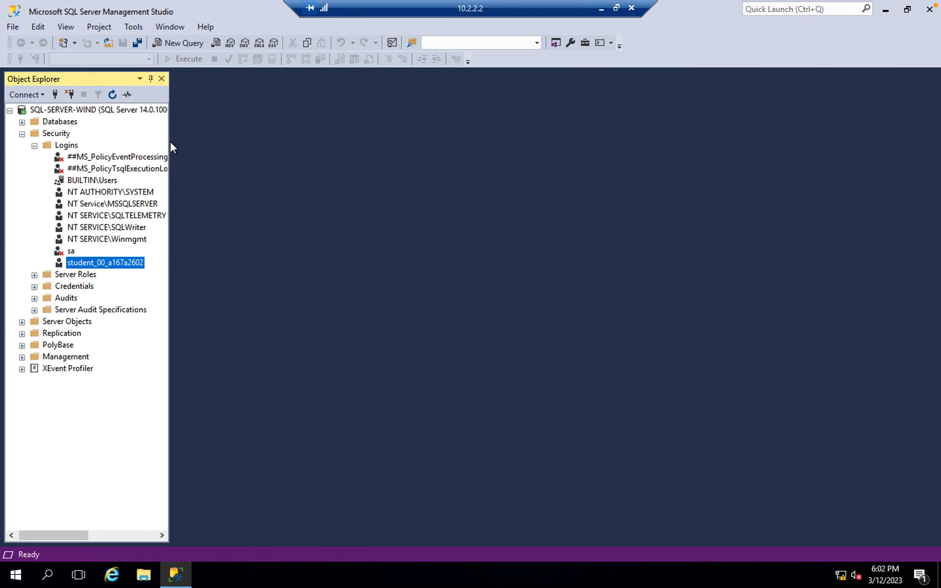
{"action": "key", "text": "ctrl+Right"}
{"action": "key", "text": "ctrl+Right"}
{"action": "key", "text": "ctrl+Right"}
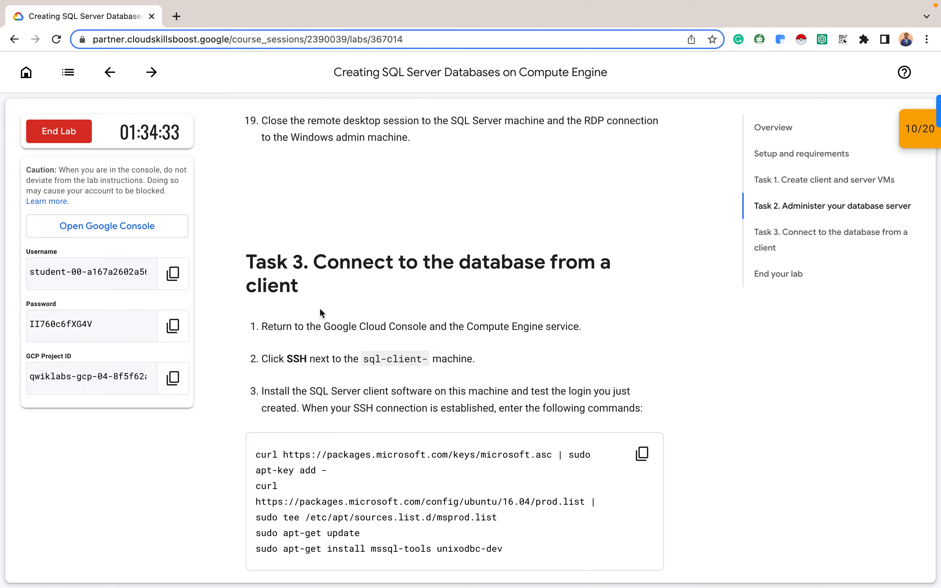
{"action": "scroll", "coordinate": [319, 307], "scroll_direction": "down", "scroll_amount": 5}
{"action": "scroll", "coordinate": [457, 275], "scroll_direction": "up", "scroll_amount": 1}
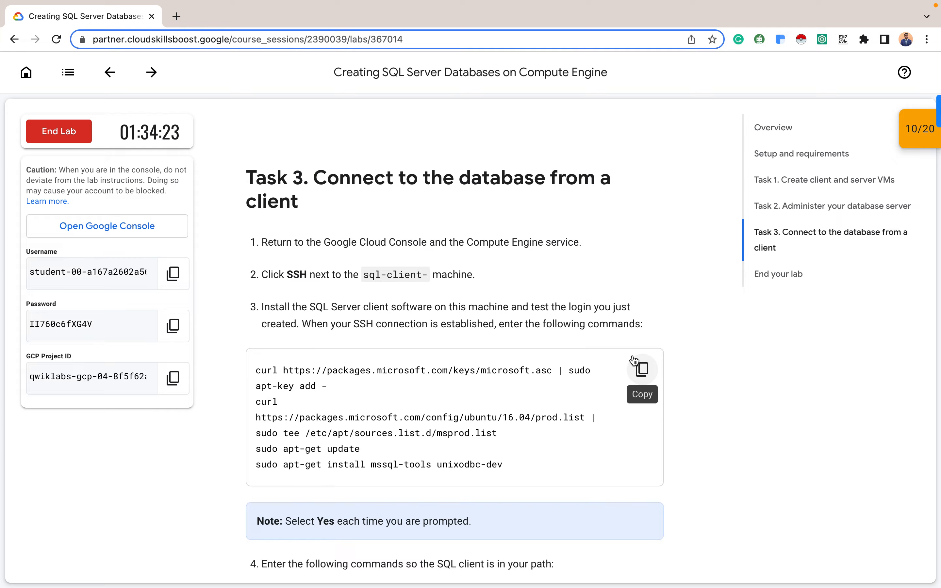
{"action": "left_click", "coordinate": [642, 369]}
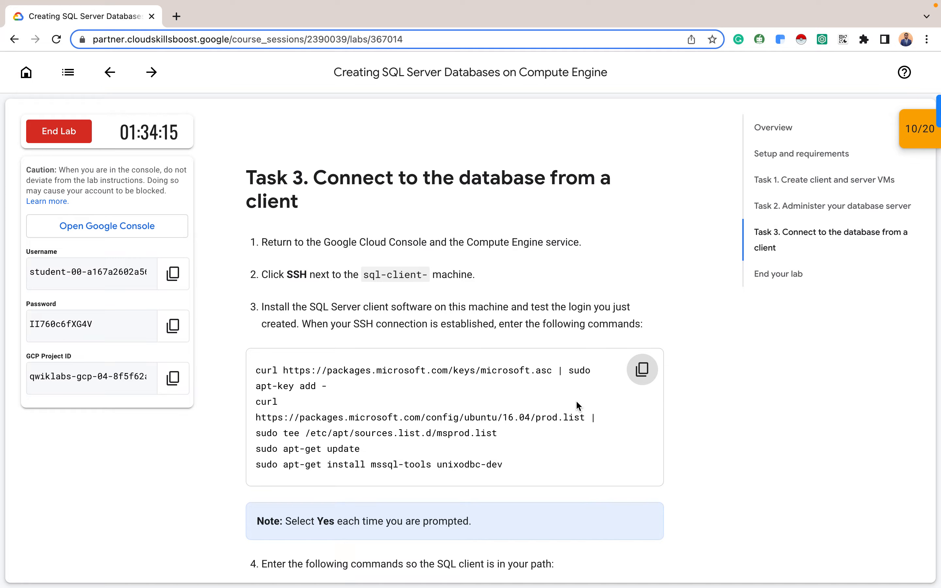
{"action": "key", "text": "ctrl+Left"}
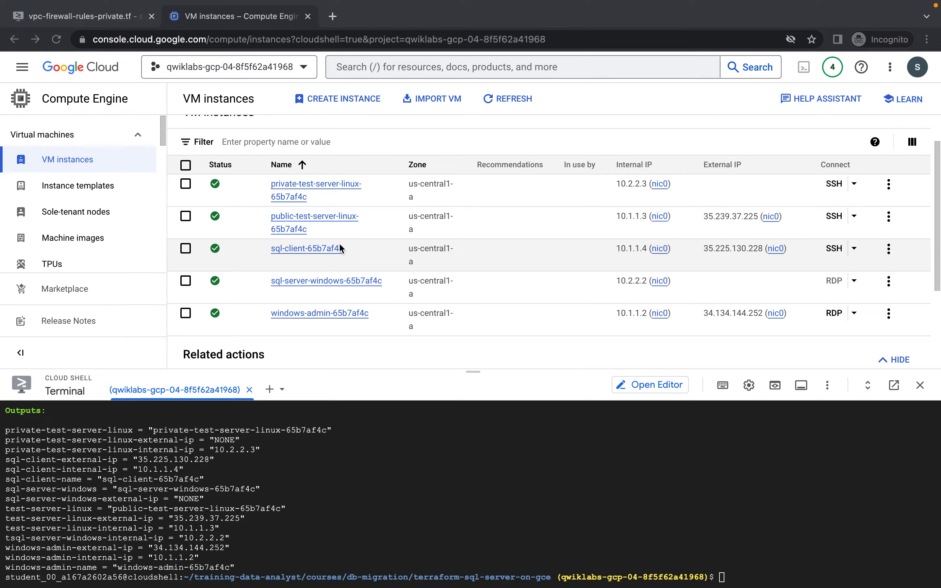
SSH into sql-client and run the pasted mssql-tools install commands, confirming with y.
{"action": "left_click", "coordinate": [834, 254]}
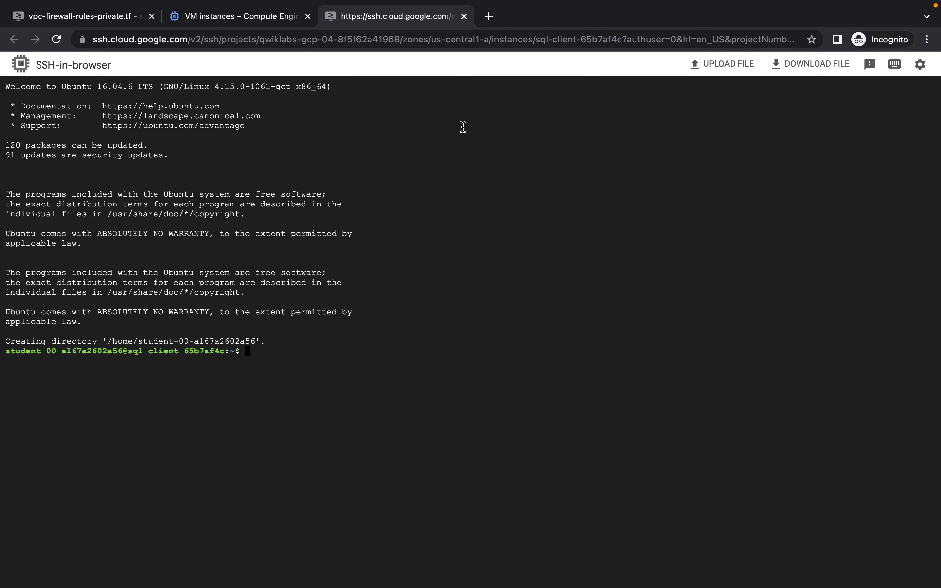
{"action": "key", "text": "super+v"}
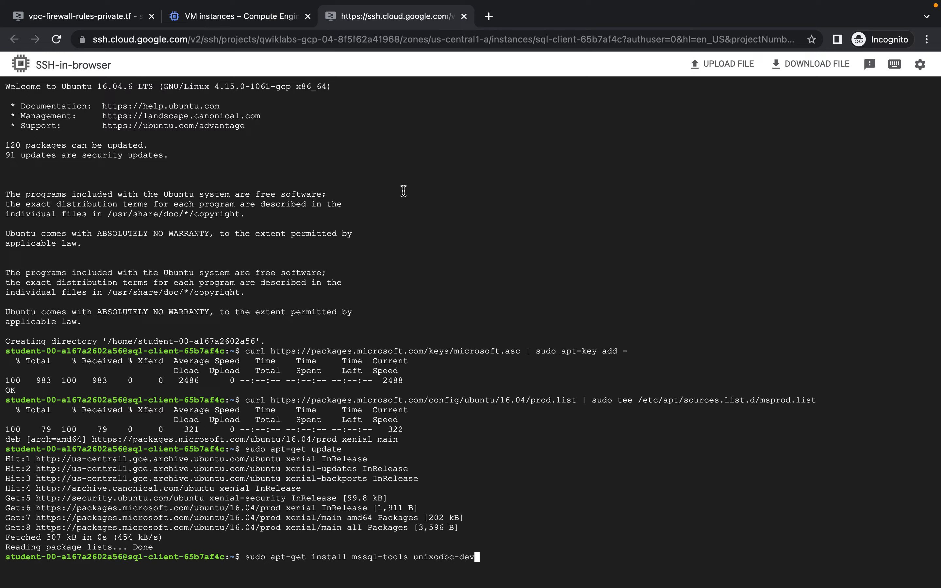
{"action": "key", "text": "Return"}
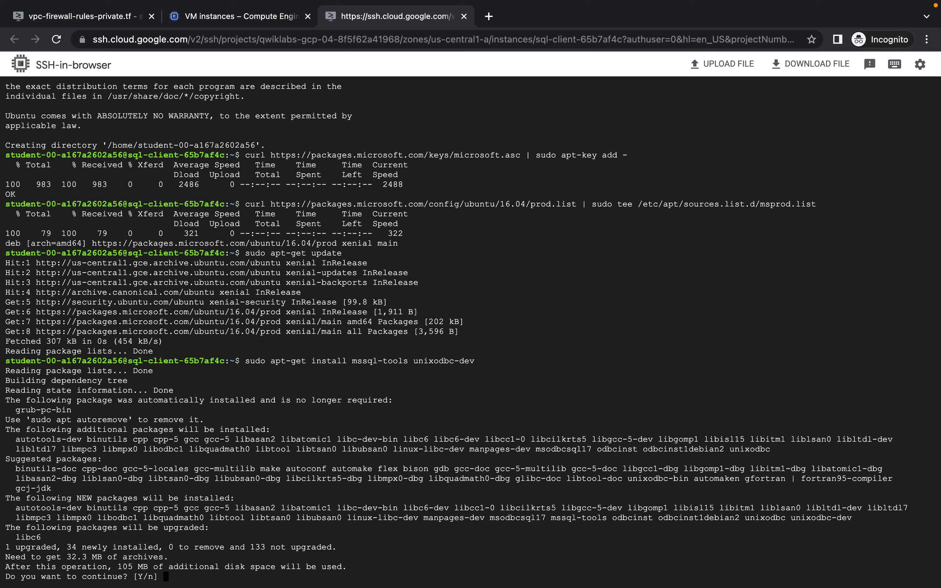
{"action": "type", "text": "y"}
{"action": "key", "text": "Return"}
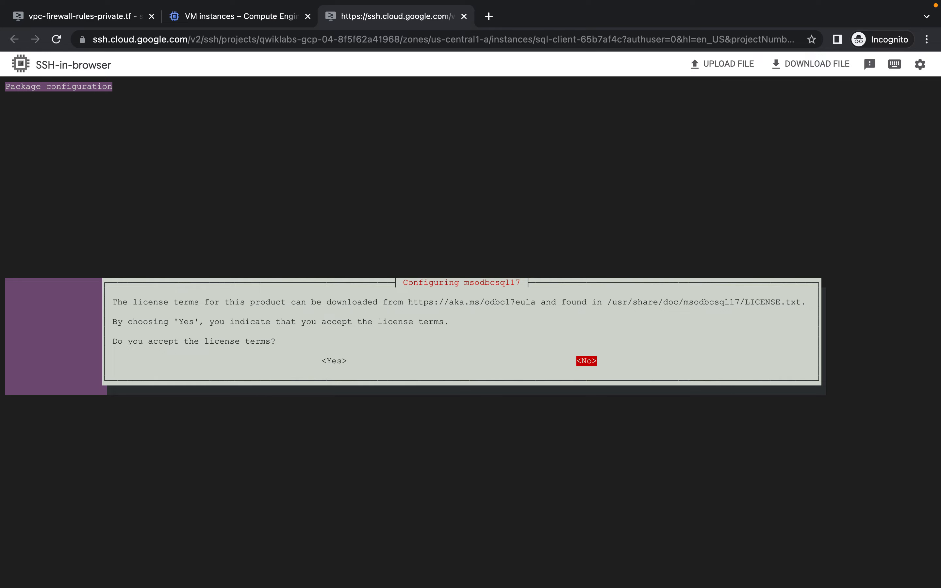
Accept the msodbcsql17 and mssql-tools license agreements.
{"action": "key", "text": "Left"}
{"action": "key", "text": "Return"}
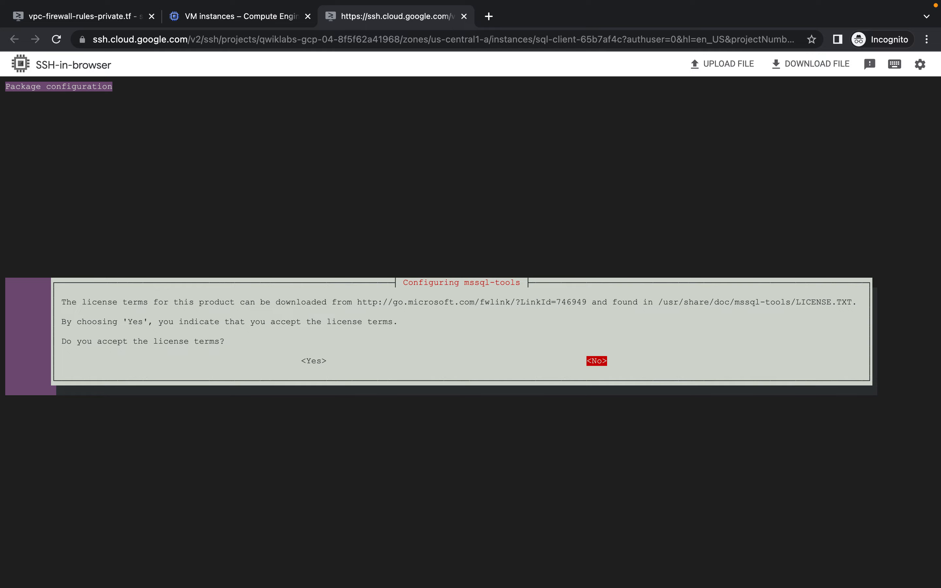
{"action": "key", "text": "Left"}
{"action": "key", "text": "Return"}
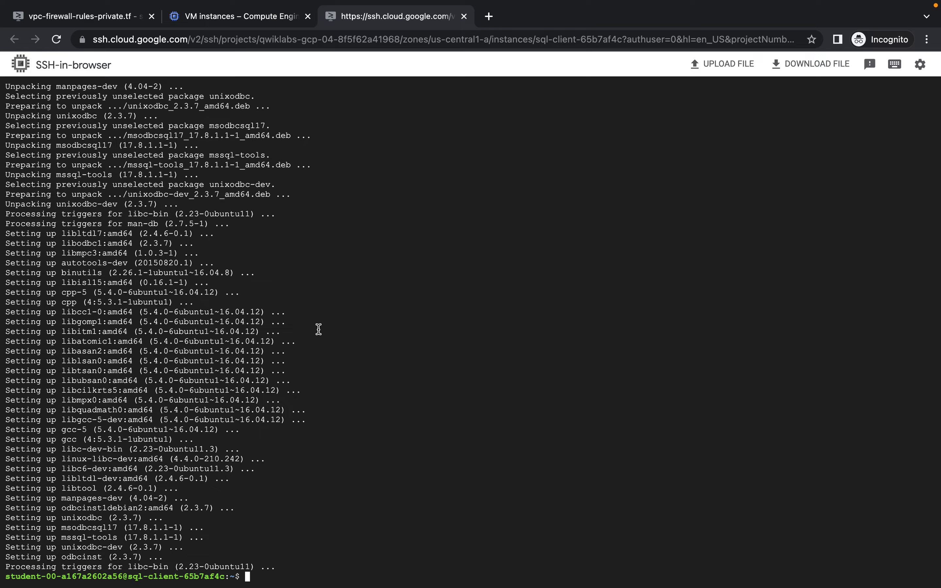
{"action": "key", "text": "ctrl+Left"}
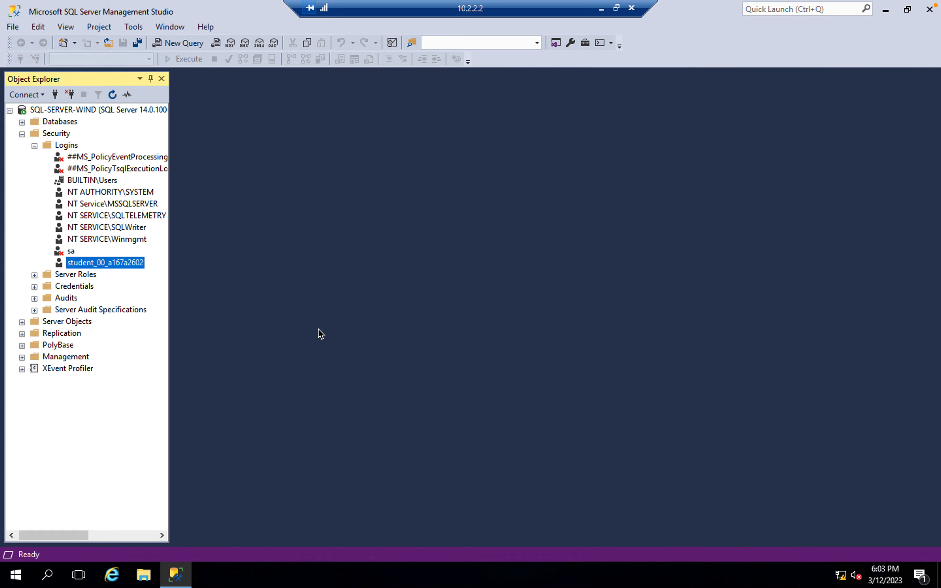
Copy the step 4 commands and run them on sql-client to add /opt/mssql-tools/bin to PATH.
{"action": "key", "text": "ctrl+Right"}
{"action": "key", "text": "ctrl+Right"}
{"action": "key", "text": "ctrl+Right"}
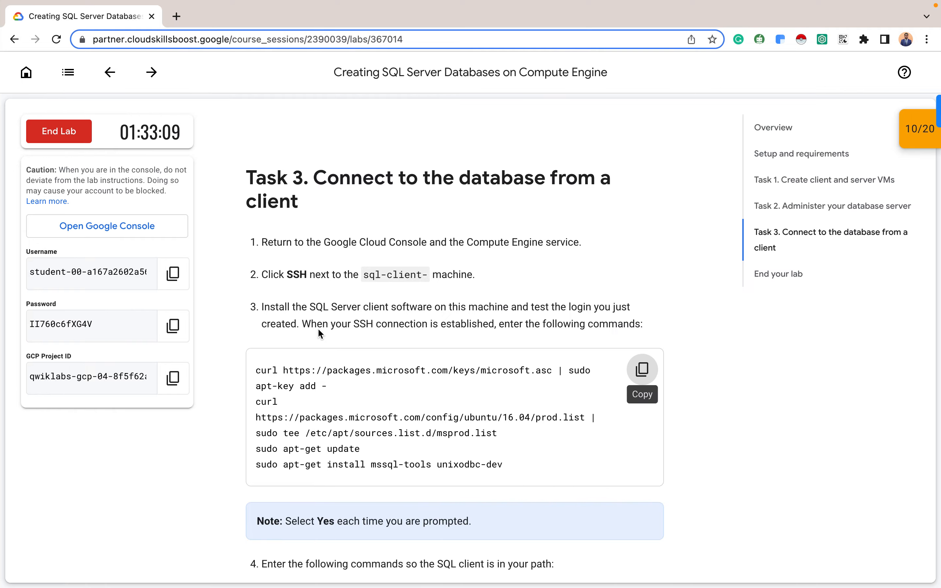
{"action": "scroll", "coordinate": [440, 379], "scroll_direction": "down", "scroll_amount": 6}
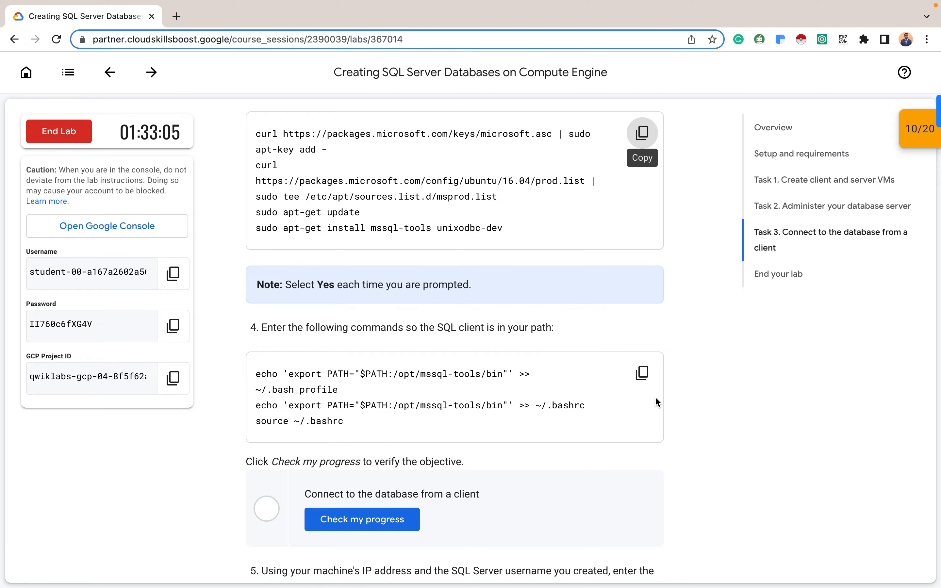
{"action": "left_click", "coordinate": [642, 373]}
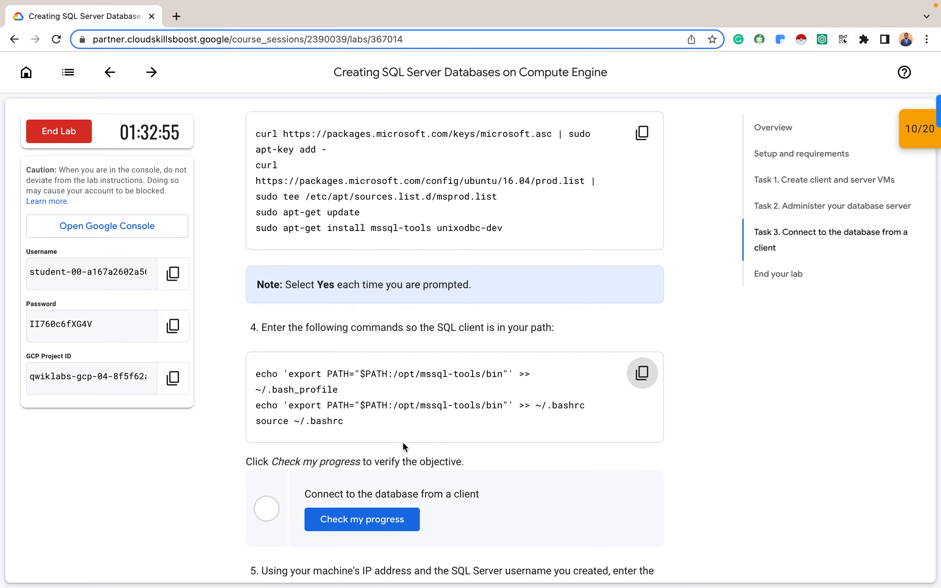
{"action": "key", "text": "ctrl+Left"}
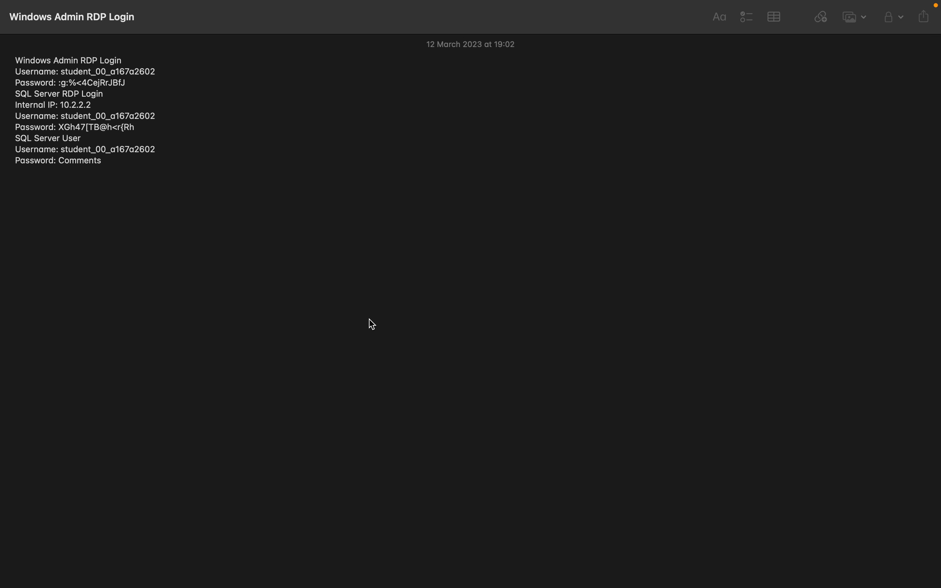
{"action": "key", "text": "ctrl+Left"}
{"action": "left_click", "coordinate": [274, 573]}
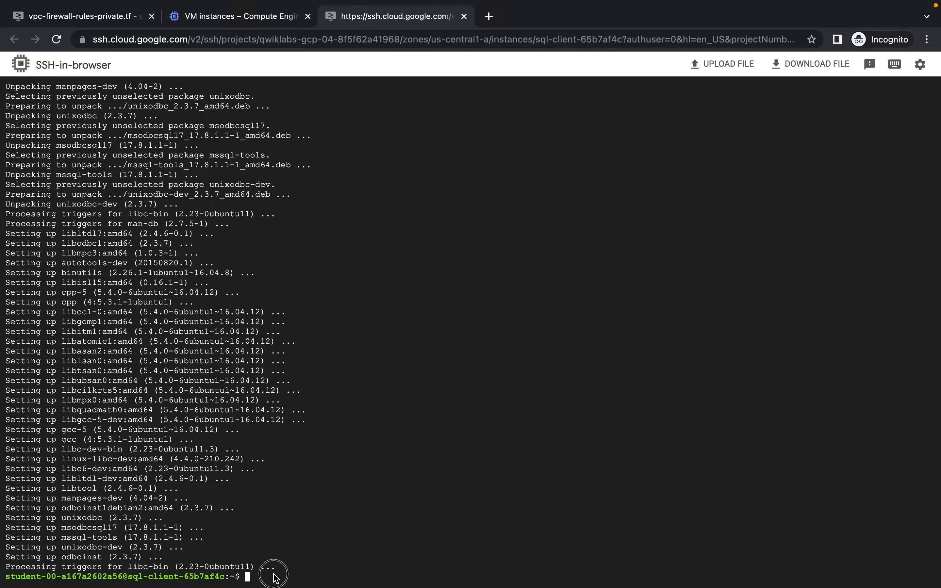
{"action": "key", "text": "super+v"}
{"action": "key", "text": "Return"}
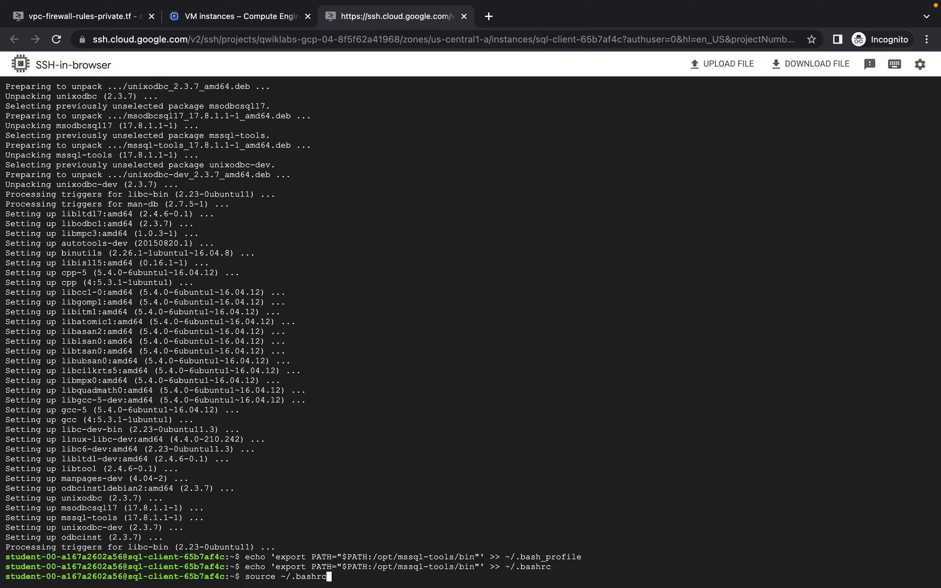
{"action": "key", "text": "ctrl+Right"}
{"action": "key", "text": "ctrl+Right"}
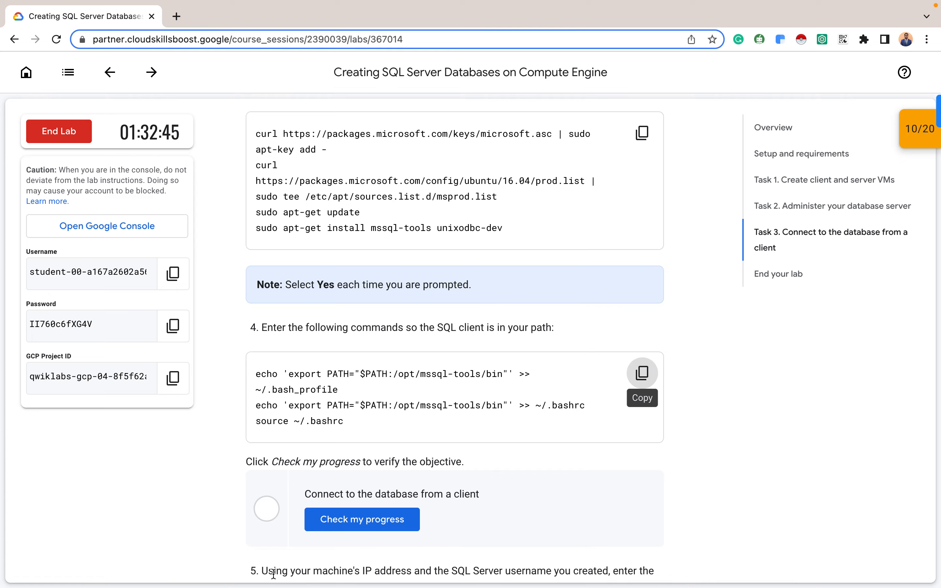
Run Check my progress for 'Connect to the database from a client', then copy the step 5 sqlcmd command.
{"action": "scroll", "coordinate": [518, 475], "scroll_direction": "down", "scroll_amount": 4}
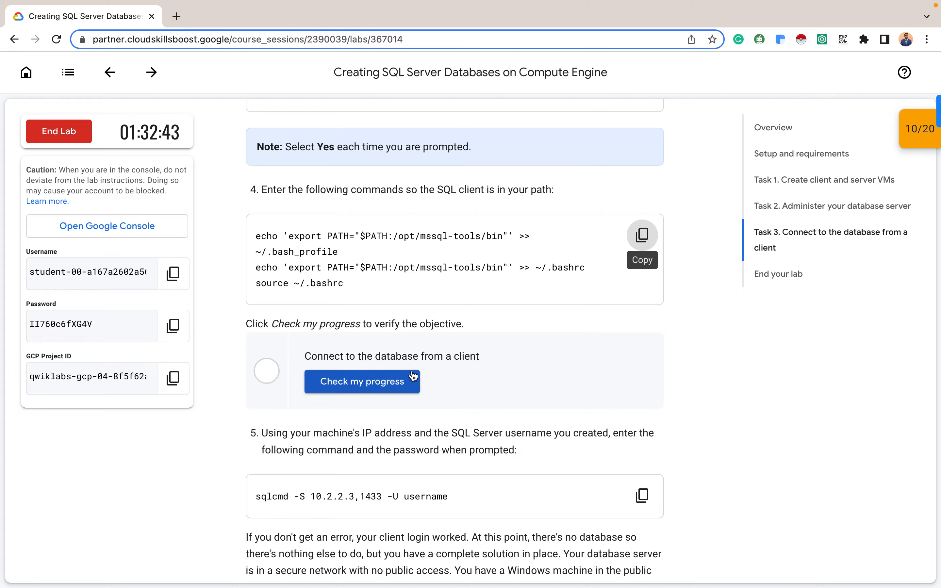
{"action": "left_click", "coordinate": [372, 383]}
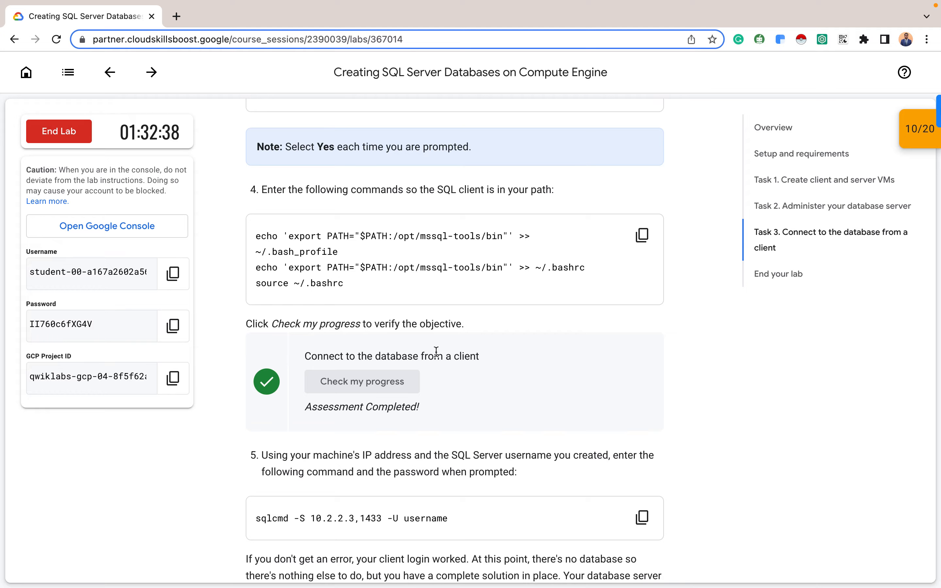
{"action": "scroll", "coordinate": [566, 346], "scroll_direction": "down", "scroll_amount": 2}
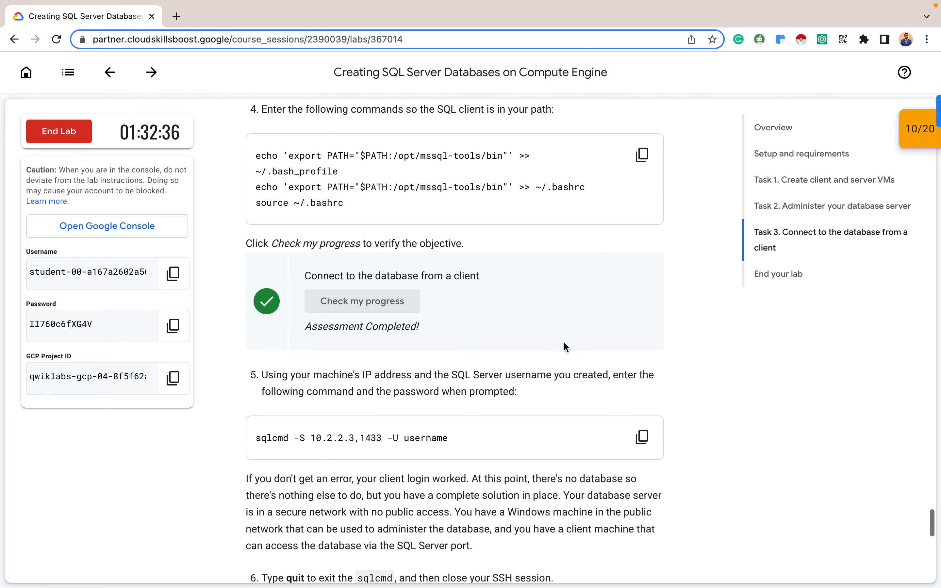
{"action": "scroll", "coordinate": [566, 346], "scroll_direction": "down", "scroll_amount": 1}
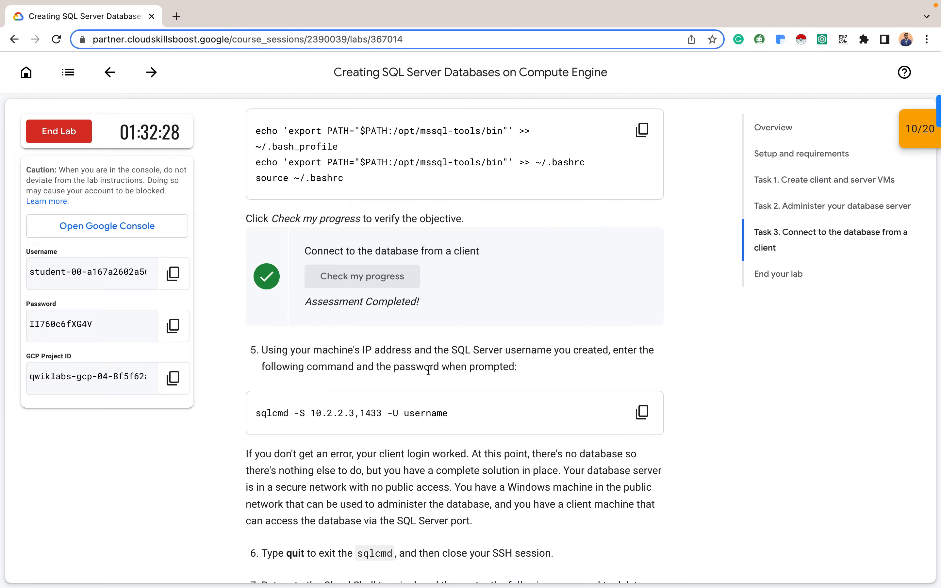
{"action": "left_click", "coordinate": [642, 411]}
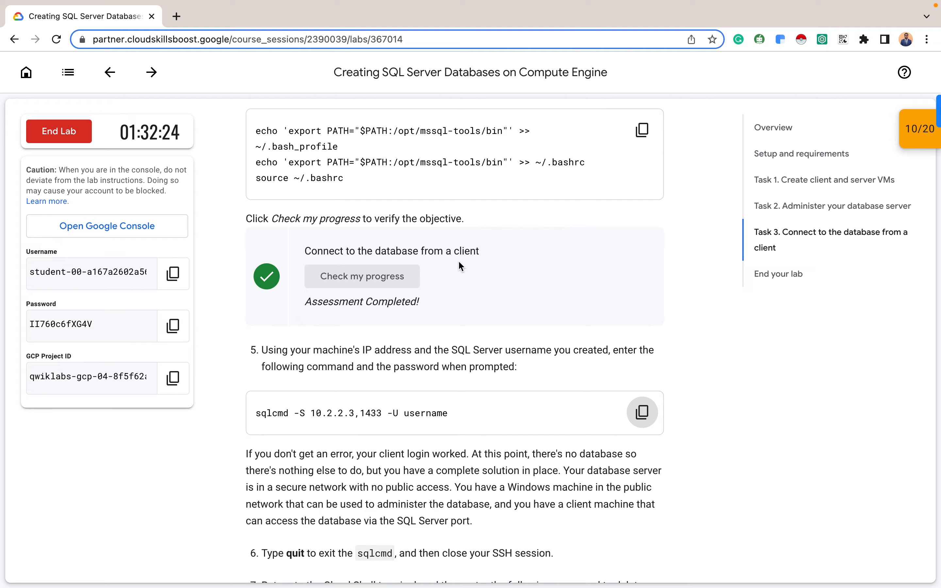
Paste the sqlcmd connection command at the sql-client terminal prompt.
{"action": "key", "text": "ctrl+Left"}
{"action": "key", "text": "ctrl+Left"}
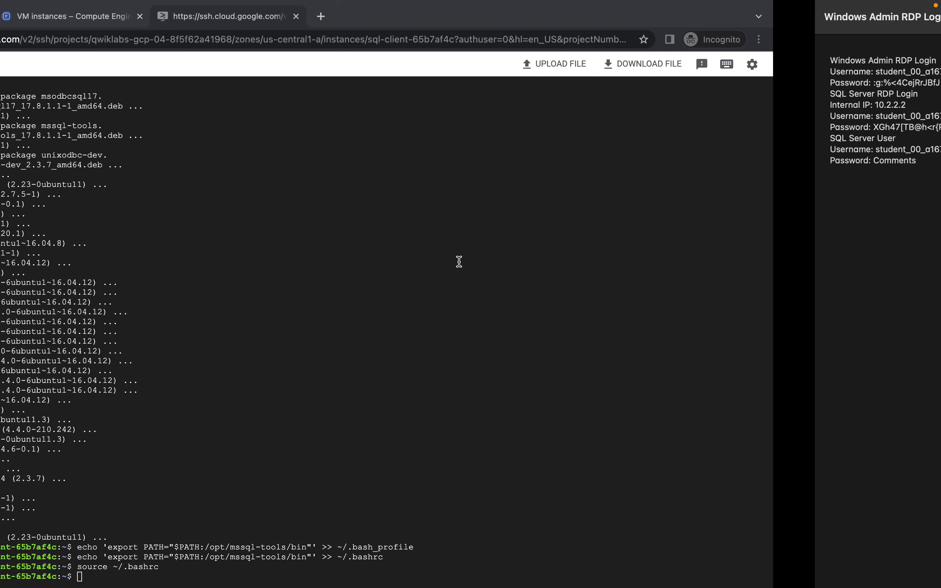
{"action": "left_click", "coordinate": [265, 572]}
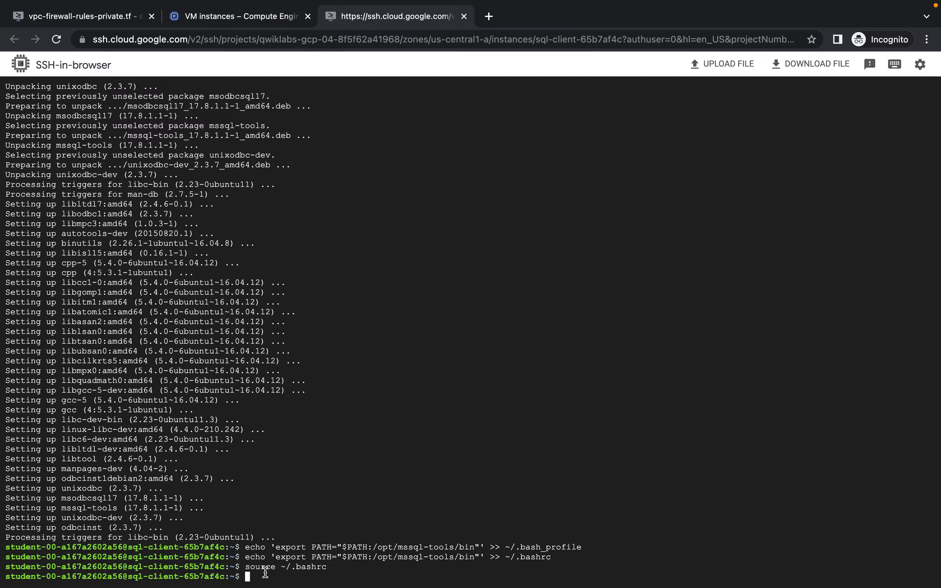
{"action": "key", "text": "super+v"}
{"action": "key", "text": "Left"}
{"action": "key", "text": "Left"}
{"action": "key", "text": "Left"}
{"action": "key", "text": "Left"}
{"action": "key", "text": "Left"}
{"action": "key", "text": "Left"}
{"action": "key", "text": "Left"}
{"action": "key", "text": "Left"}
{"action": "key", "text": "Left"}
{"action": "key", "text": "Left"}
{"action": "key", "text": "Left"}
{"action": "key", "text": "Left"}
{"action": "key", "text": "Left"}
{"action": "key", "text": "Left"}
{"action": "key", "text": "Left"}
{"action": "key", "text": "Left"}
{"action": "key", "text": "Left"}
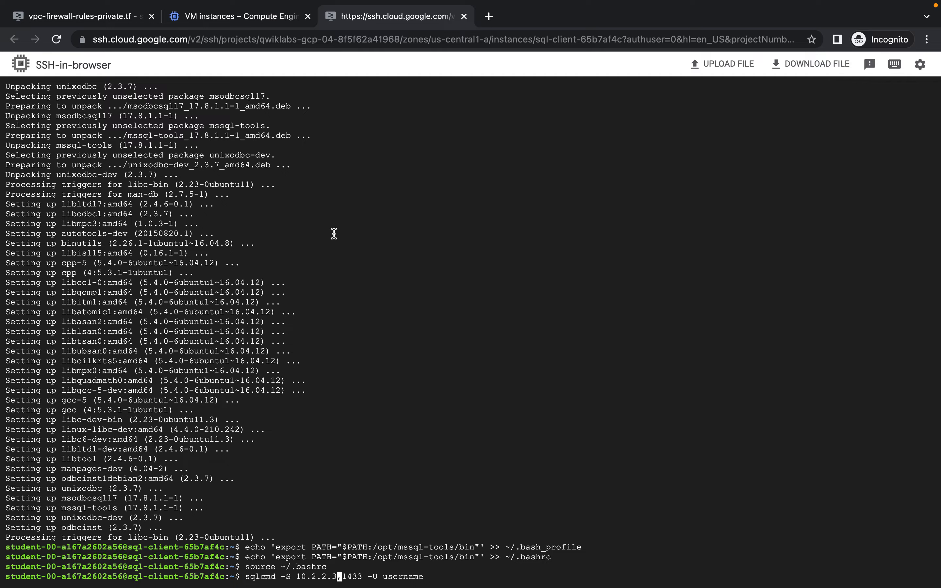
Correct the server IP from 10.2.2.3 to 10.2.2.2 and delete the placeholder username.
{"action": "left_click", "coordinate": [229, 21]}
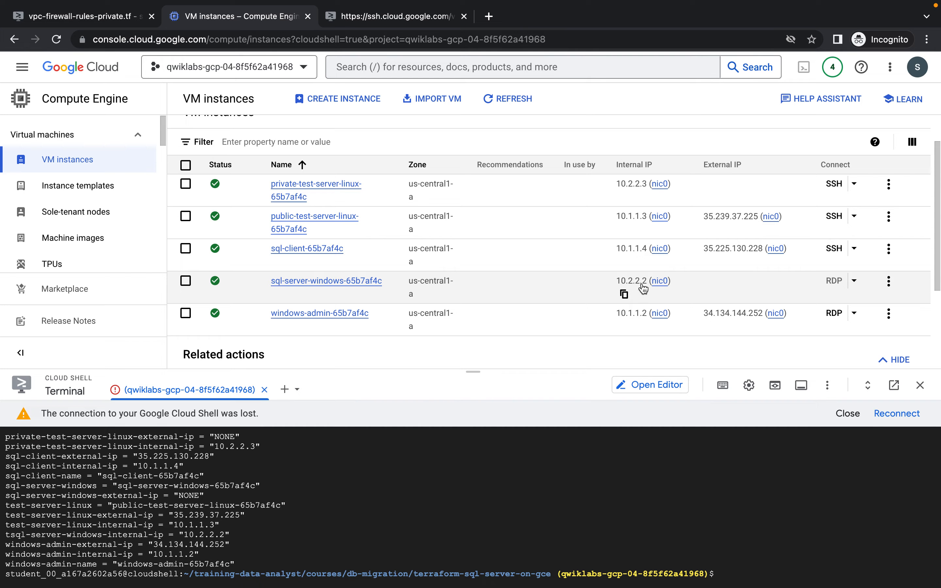
{"action": "left_click", "coordinate": [629, 296]}
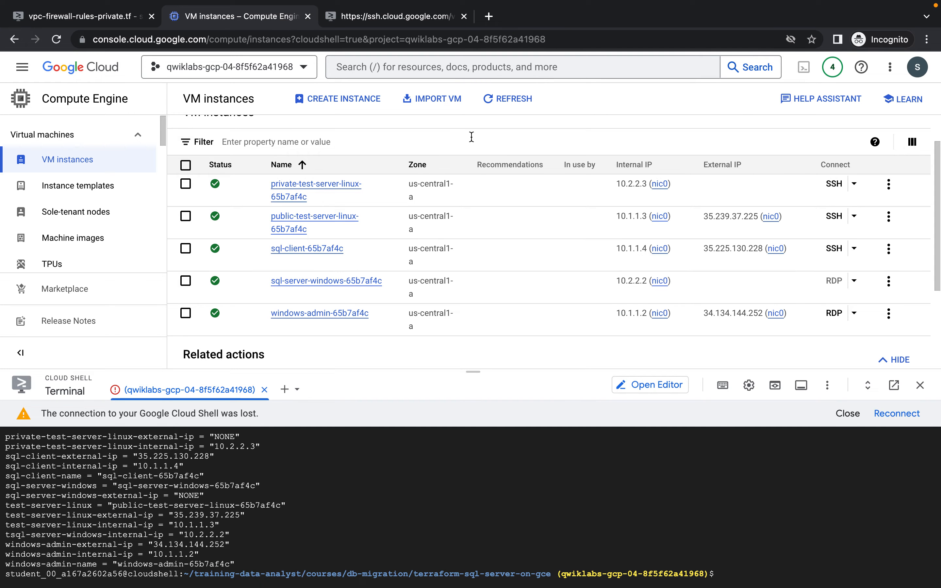
{"action": "left_click", "coordinate": [388, 25]}
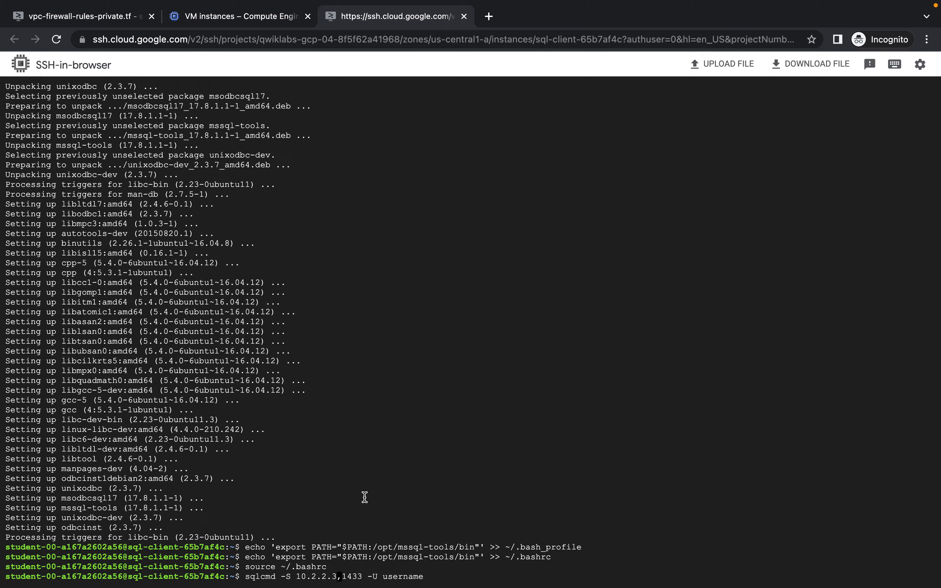
{"action": "key", "text": "BackSpace"}
{"action": "type", "text": "2"}
{"action": "key", "text": "Right"}
{"action": "key", "text": "Right"}
{"action": "key", "text": "Right"}
{"action": "key", "text": "Right"}
{"action": "key", "text": "Right"}
{"action": "key", "text": "Right"}
{"action": "key", "text": "Right"}
{"action": "key", "text": "Right"}
{"action": "key", "text": "Right"}
{"action": "key", "text": "Right"}
{"action": "key", "text": "Right"}
{"action": "key", "text": "Right"}
{"action": "key", "text": "Right"}
{"action": "key", "text": "Right"}
{"action": "key", "text": "Right"}
{"action": "key", "text": "Right"}
{"action": "key", "text": "Right"}
{"action": "key", "text": "BackSpace"}
{"action": "key", "text": "BackSpace"}
{"action": "key", "text": "BackSpace"}
{"action": "key", "text": "BackSpace"}
{"action": "key", "text": "BackSpace"}
{"action": "key", "text": "BackSpace"}
{"action": "key", "text": "BackSpace"}
{"action": "key", "text": "BackSpace"}
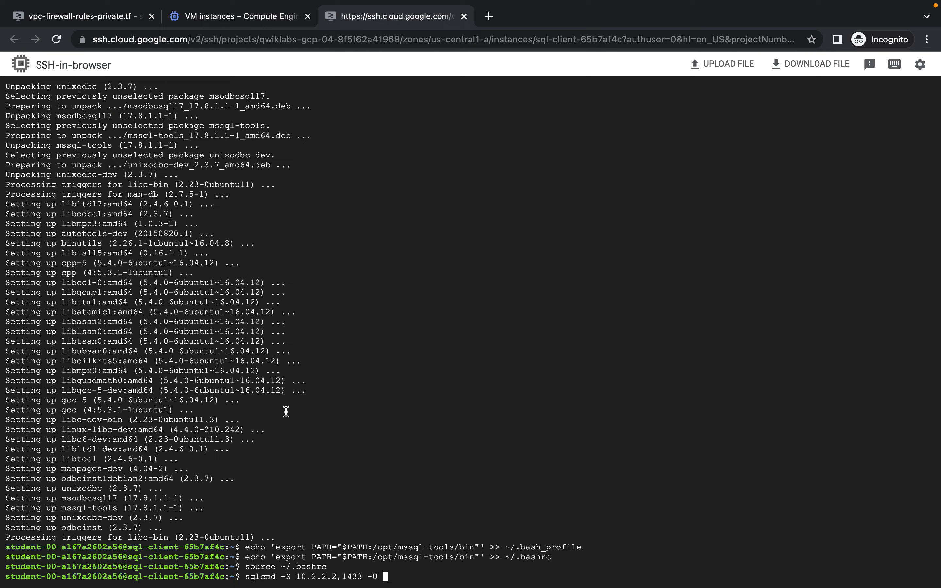
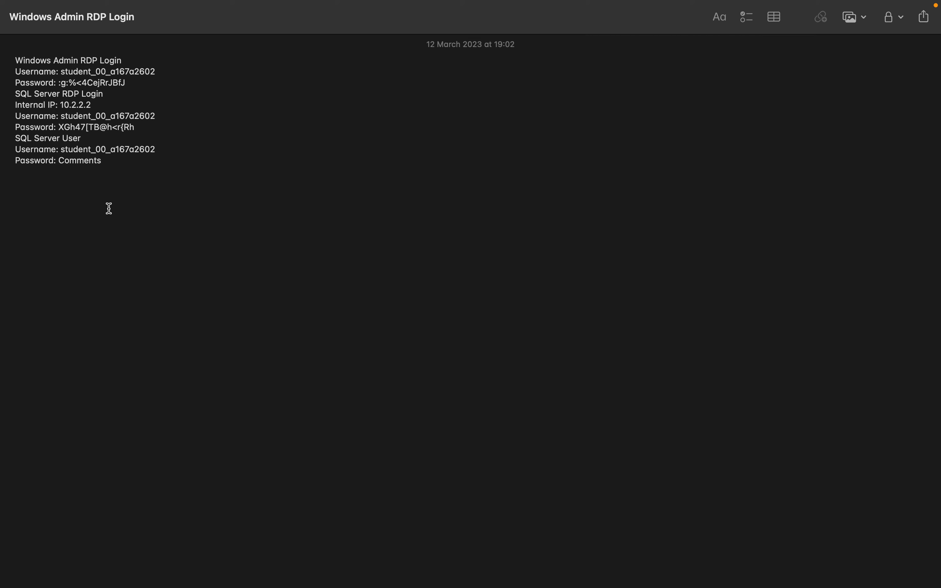
Add the SQL login username from Notes to the sqlcmd command and submit the password.
{"action": "left_click_drag", "start_coordinate": [61, 149], "coordinate": [214, 153]}
{"action": "key", "text": "super+c"}
{"action": "key", "text": "ctrl+Right"}
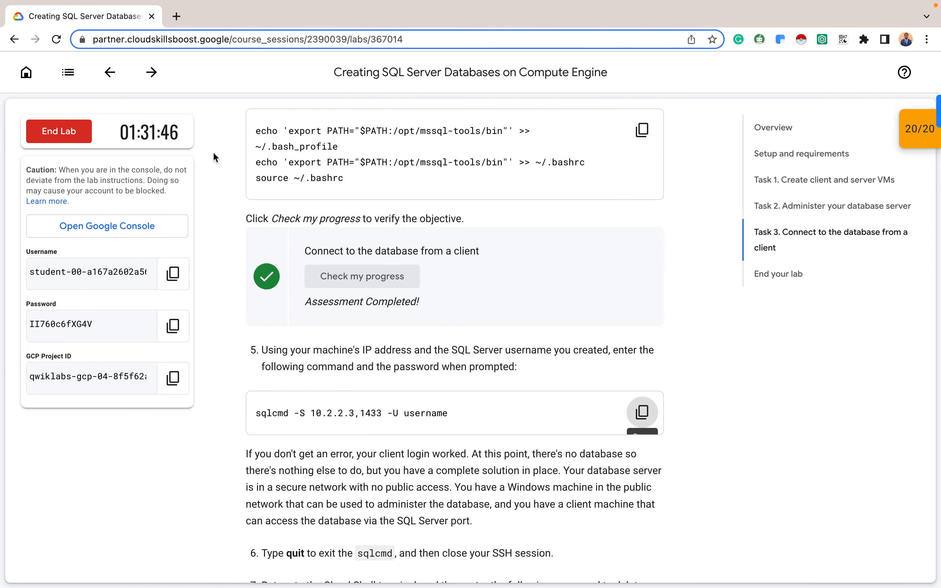
{"action": "key", "text": "ctrl+Left"}
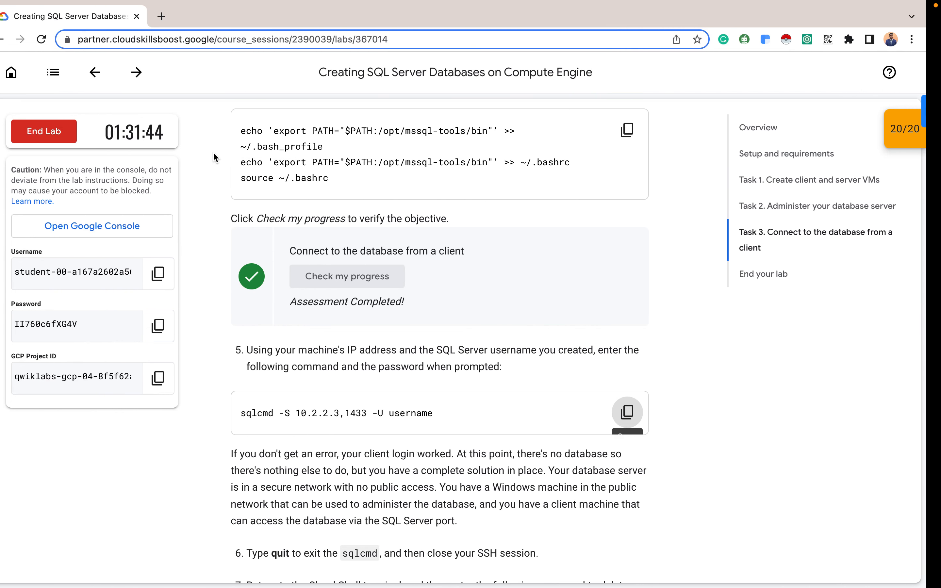
{"action": "key", "text": "ctrl+Left"}
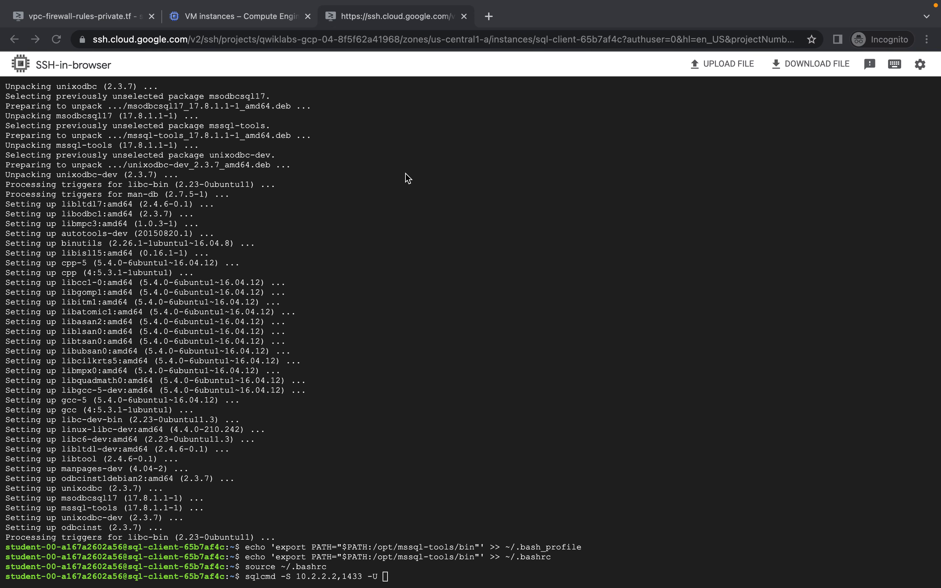
{"action": "key", "text": "super+v"}
{"action": "key", "text": "Return"}
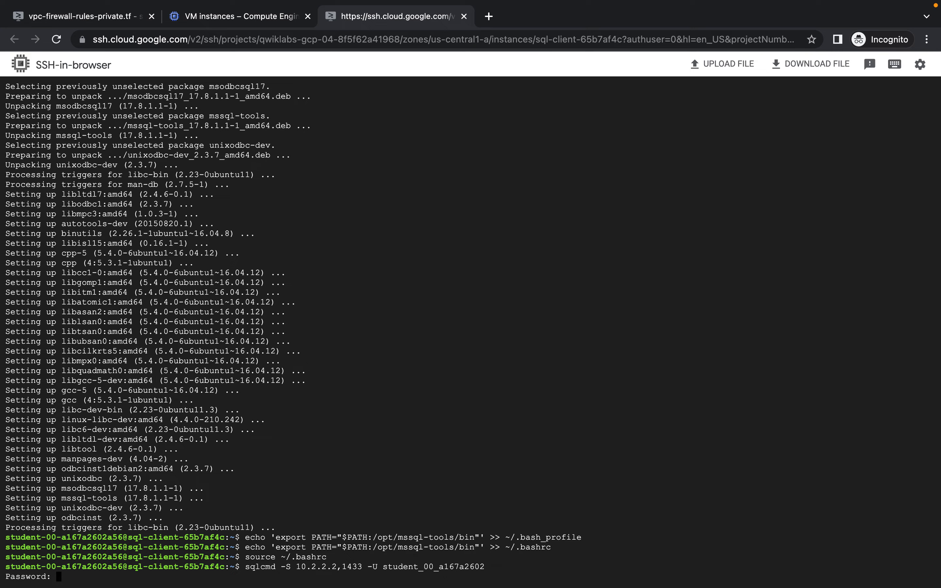
{"action": "key", "text": "Return"}
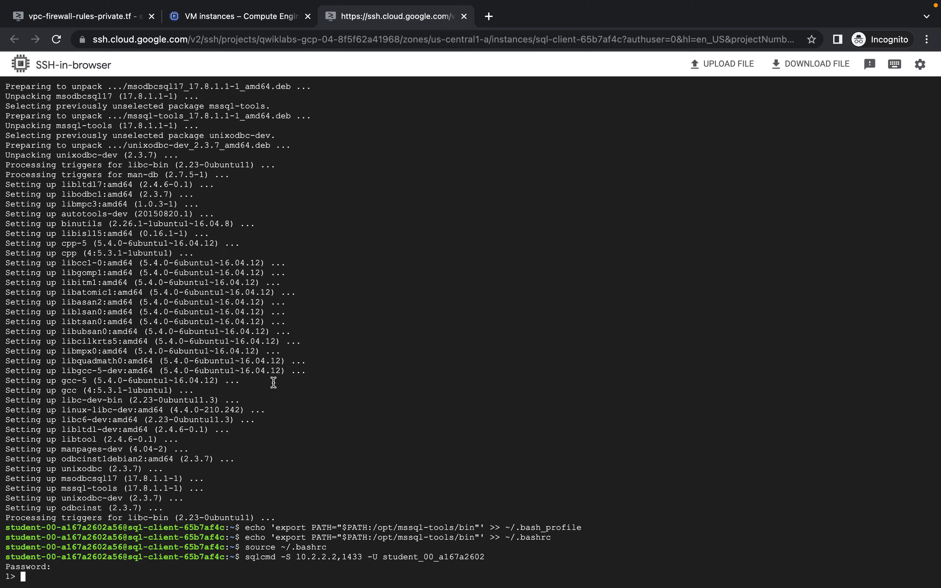
Go back to the lab instructions page and confirm the 20/20 score.
{"action": "key", "text": "ctrl+Left"}
{"action": "key", "text": "ctrl+Right"}
{"action": "key", "text": "ctrl+Right"}
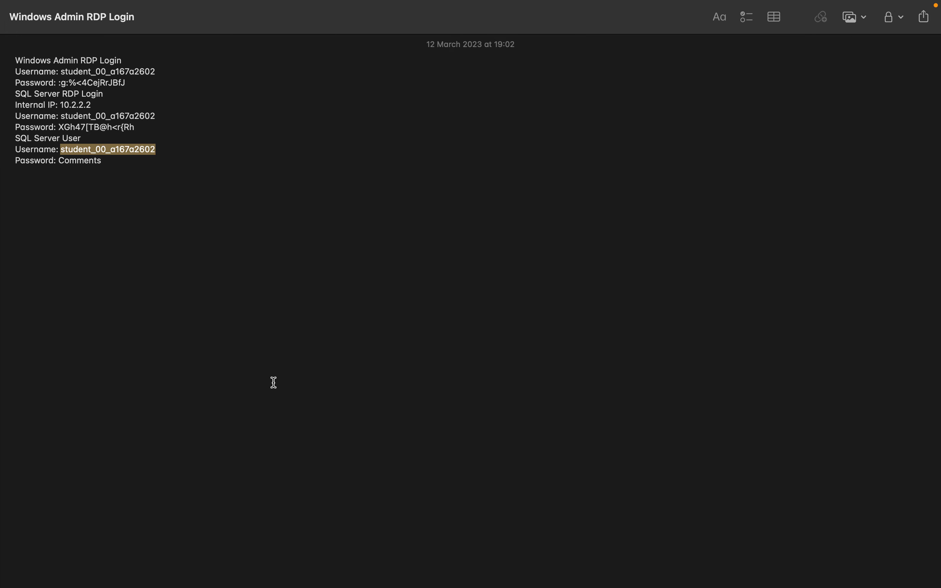
{"action": "key", "text": "ctrl+Left"}
{"action": "scroll", "coordinate": [395, 408], "scroll_direction": "down", "scroll_amount": 5}
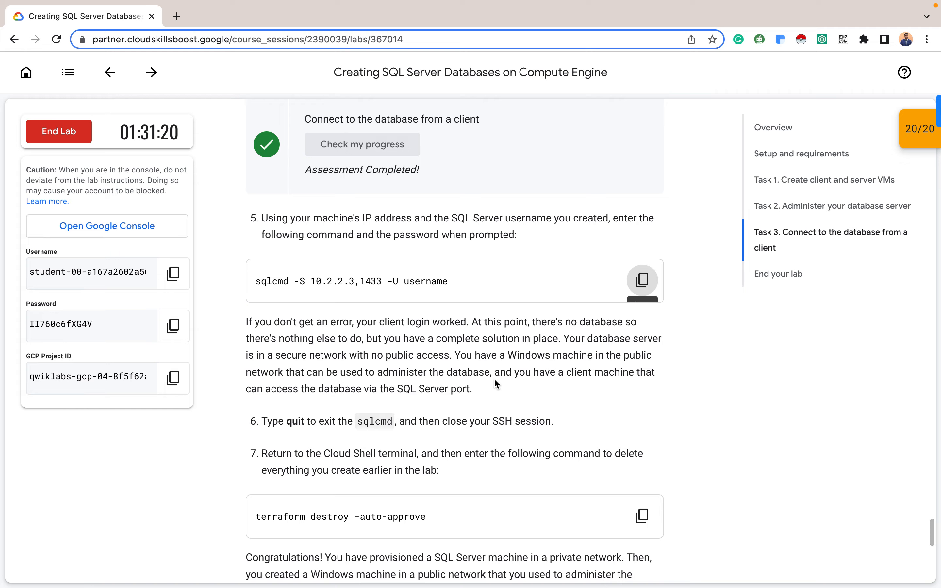
{"action": "scroll", "coordinate": [479, 463], "scroll_direction": "down", "scroll_amount": 2}
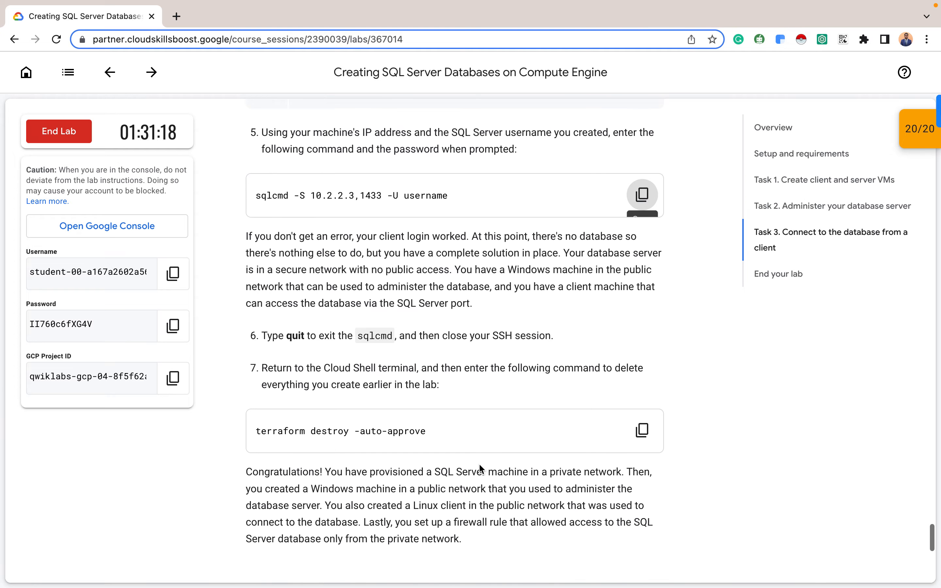